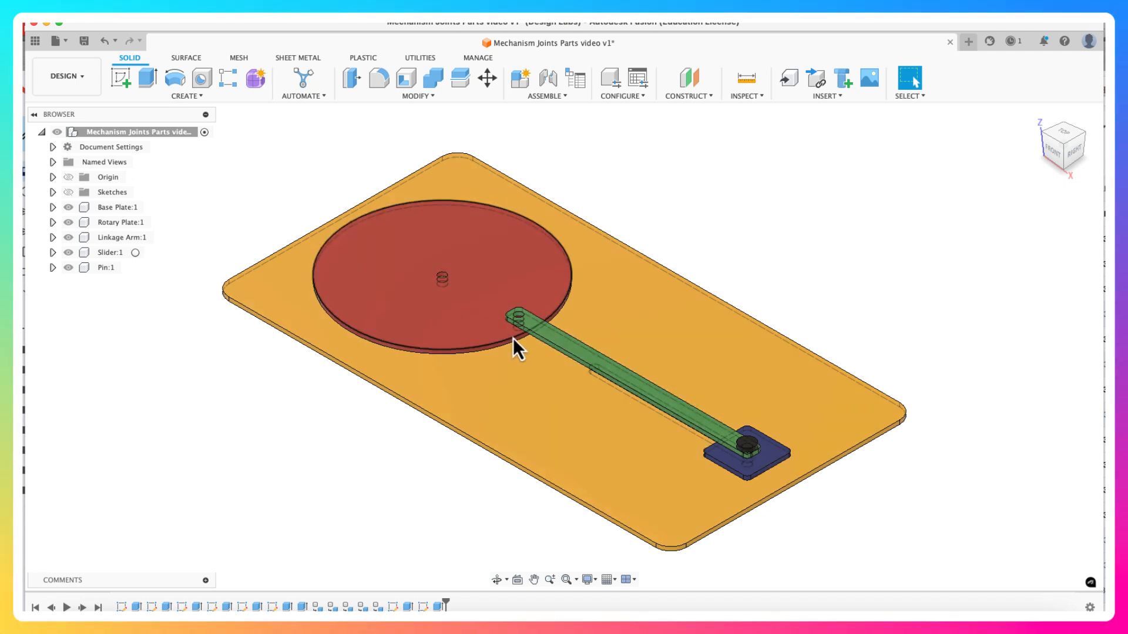
- Spread the rotary plate, linkage arm, slider and pin out around the base plate so each part sits apart
drag(485, 242, 188, 414)
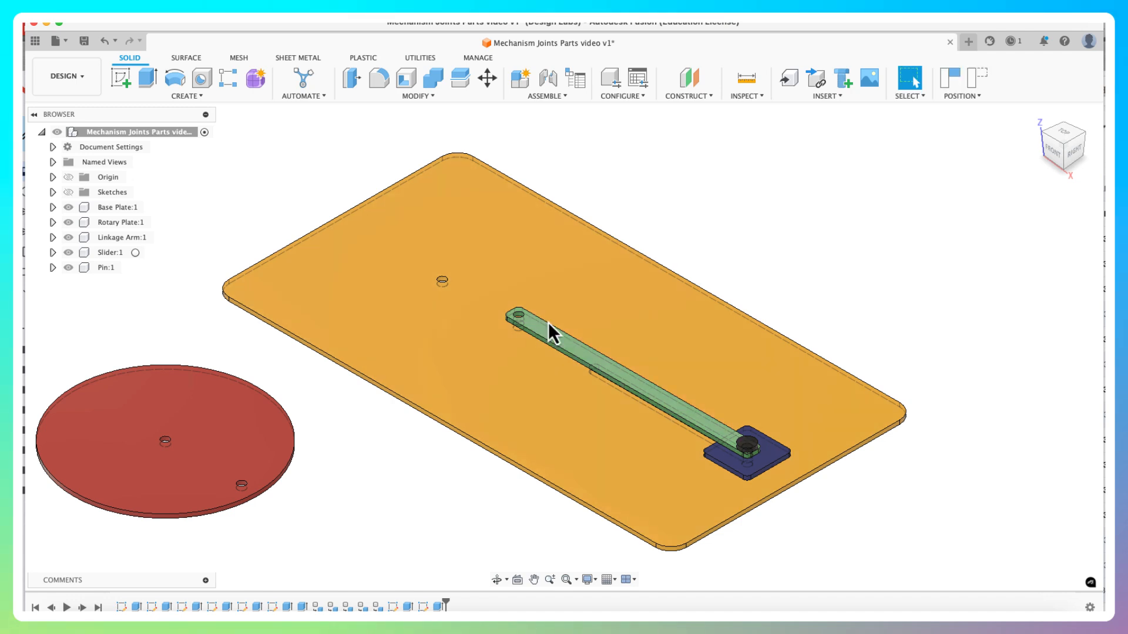
drag(549, 334, 682, 167)
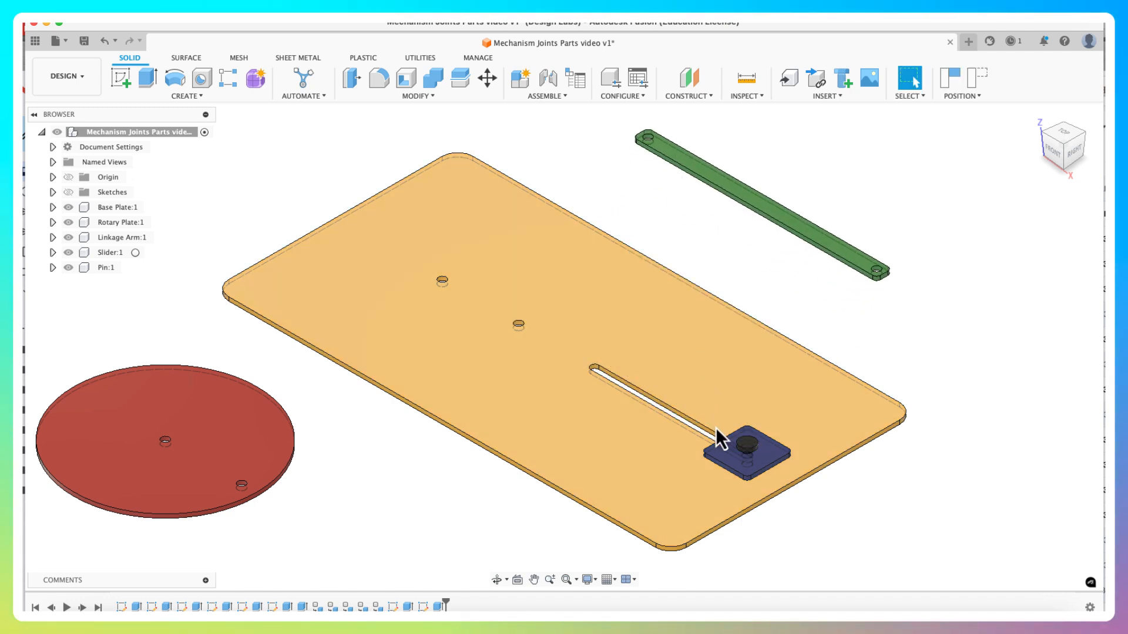
drag(730, 460, 1008, 428)
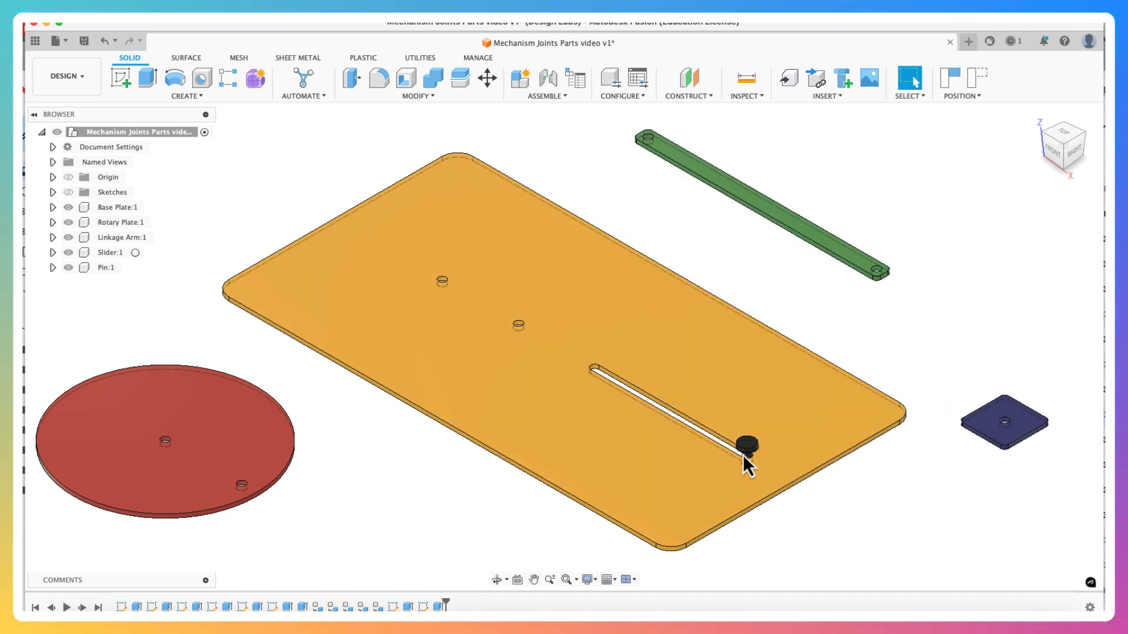
drag(742, 454, 968, 315)
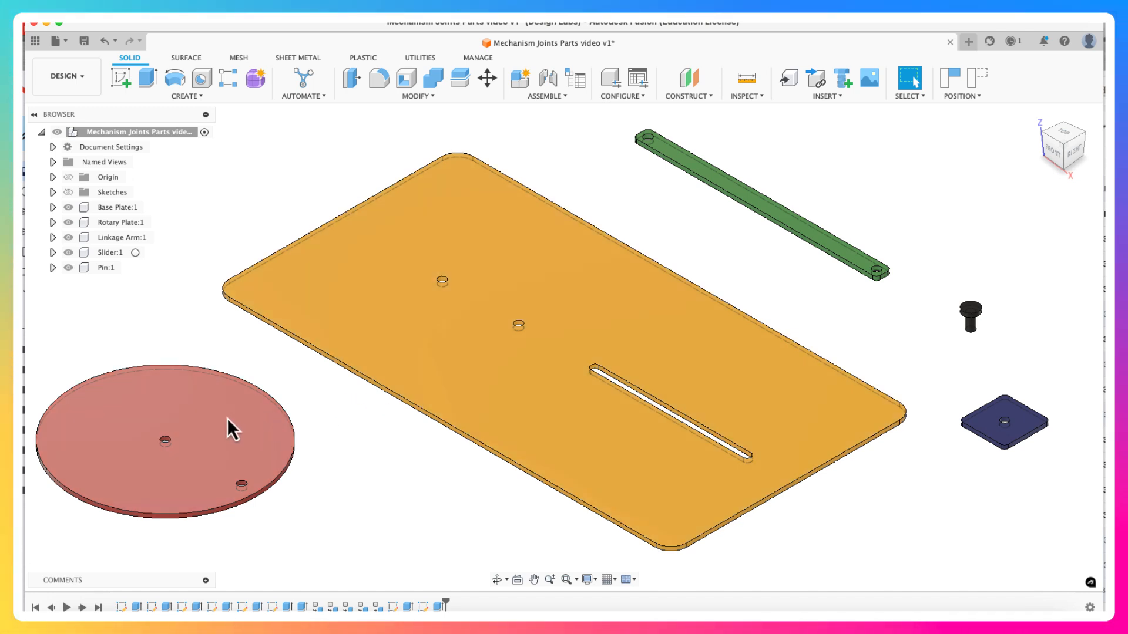
drag(227, 417, 285, 419)
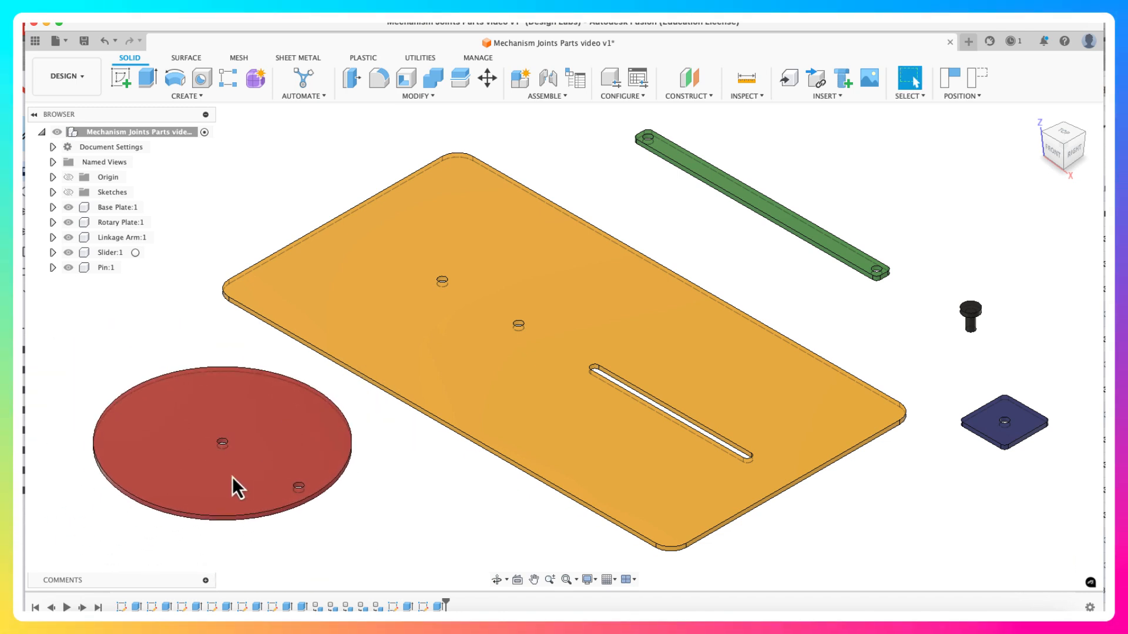
click(487, 77)
click(265, 424)
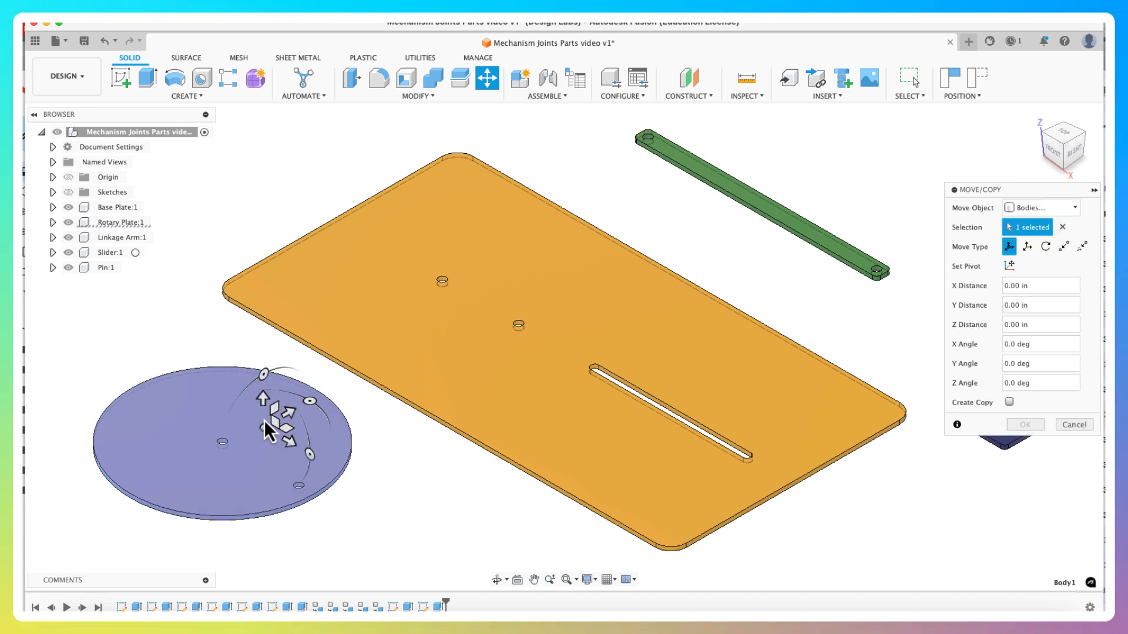
drag(262, 396, 265, 295)
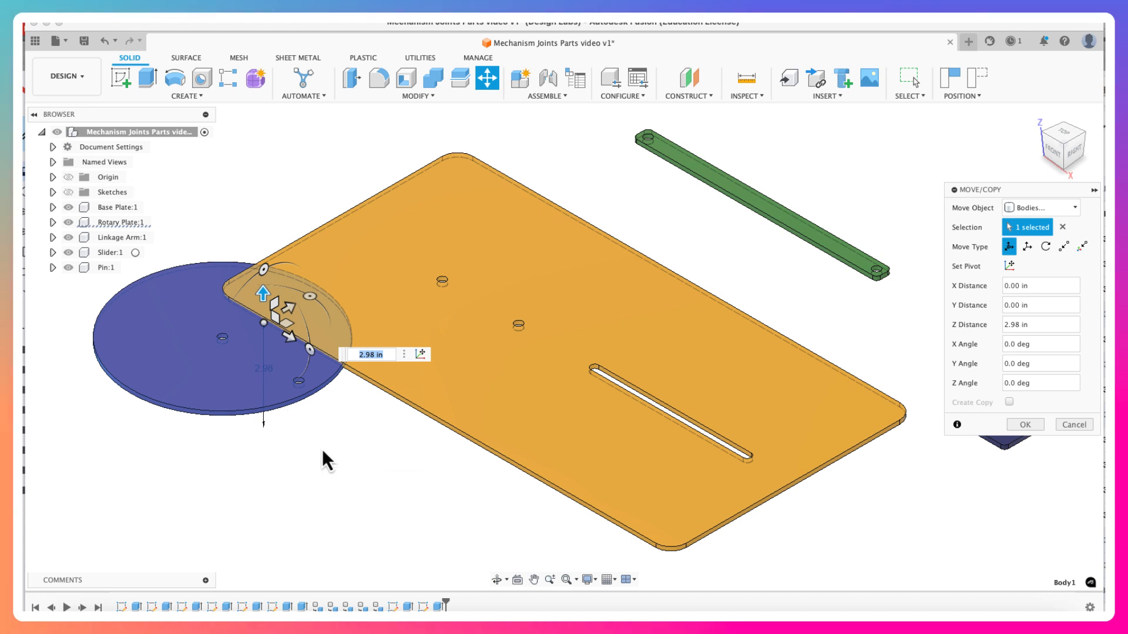
click(1074, 425)
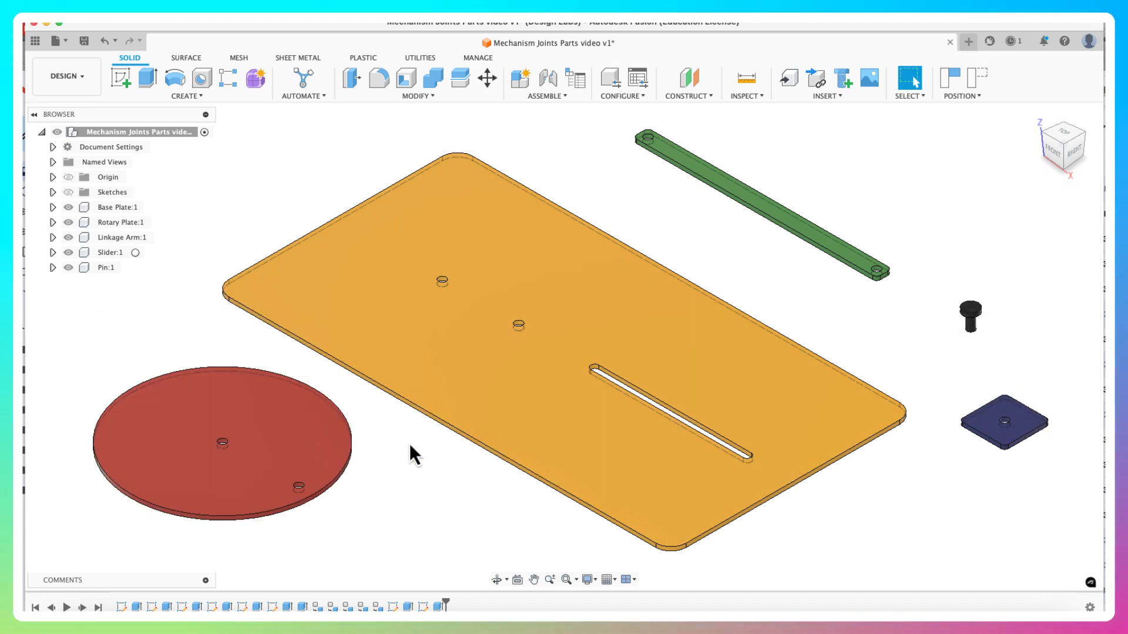
click(488, 78)
click(296, 453)
click(272, 432)
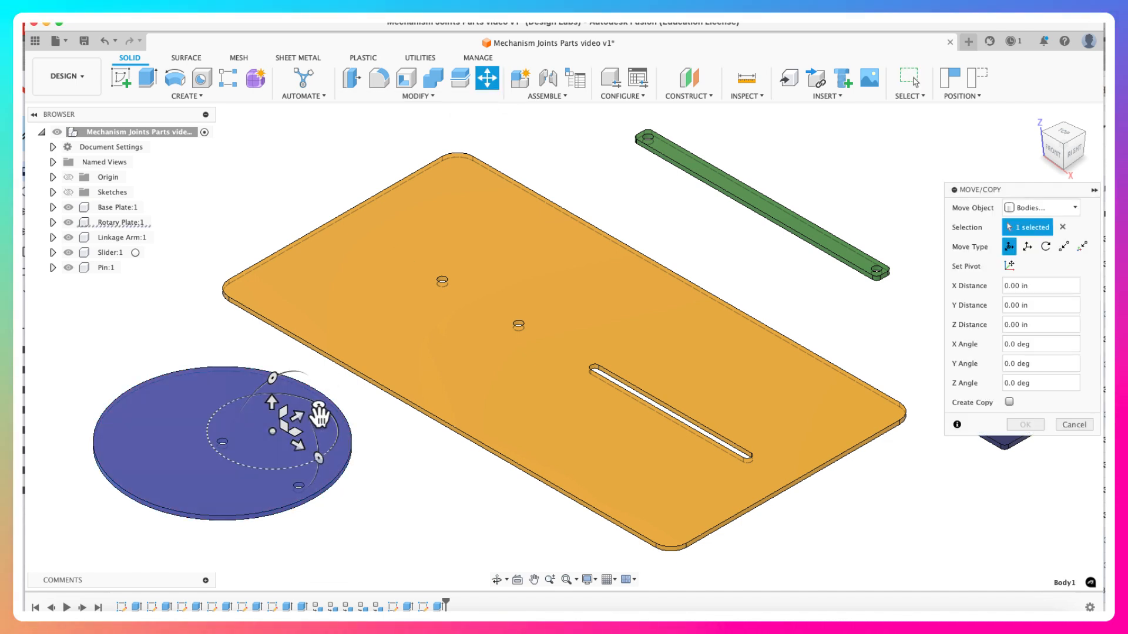
click(329, 451)
drag(330, 460, 327, 460)
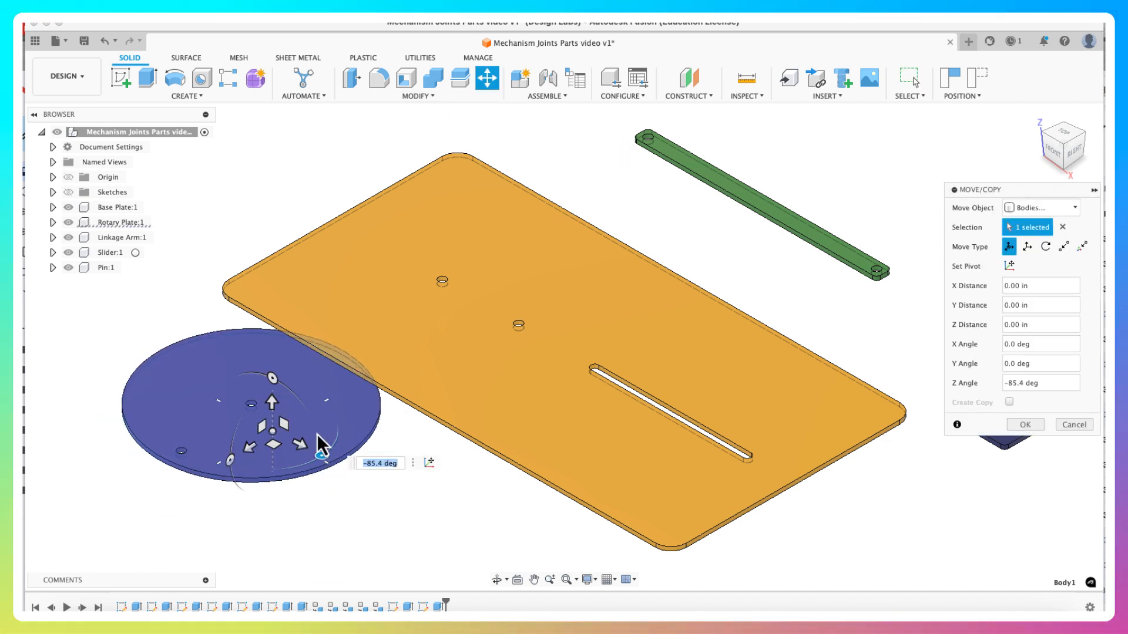
drag(300, 404, 321, 428)
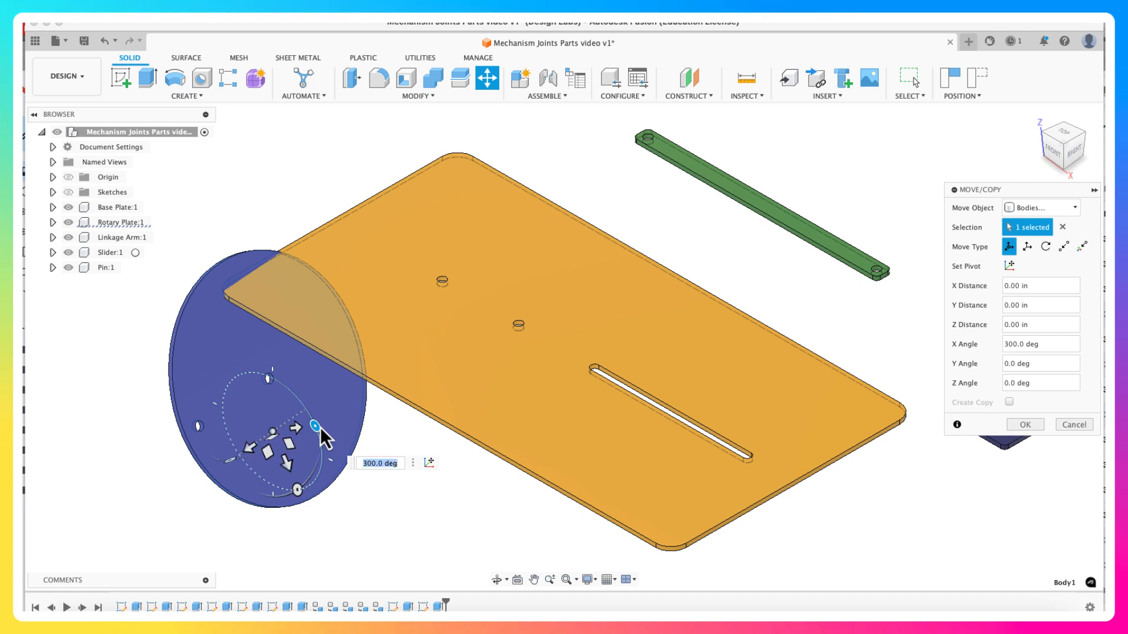
drag(230, 463, 294, 447)
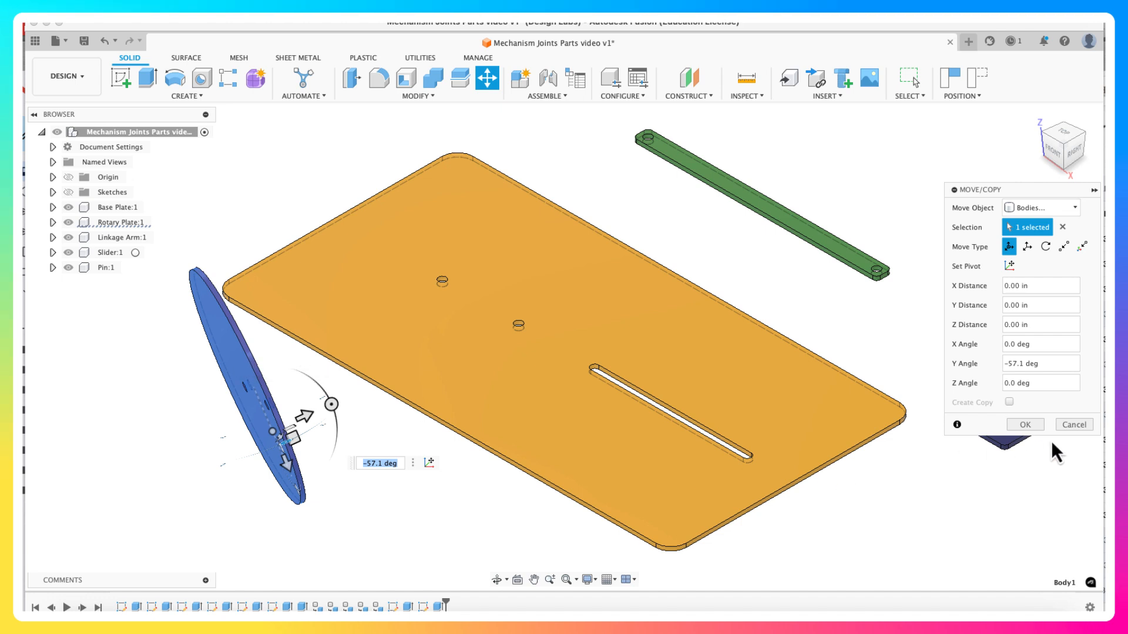
click(1074, 427)
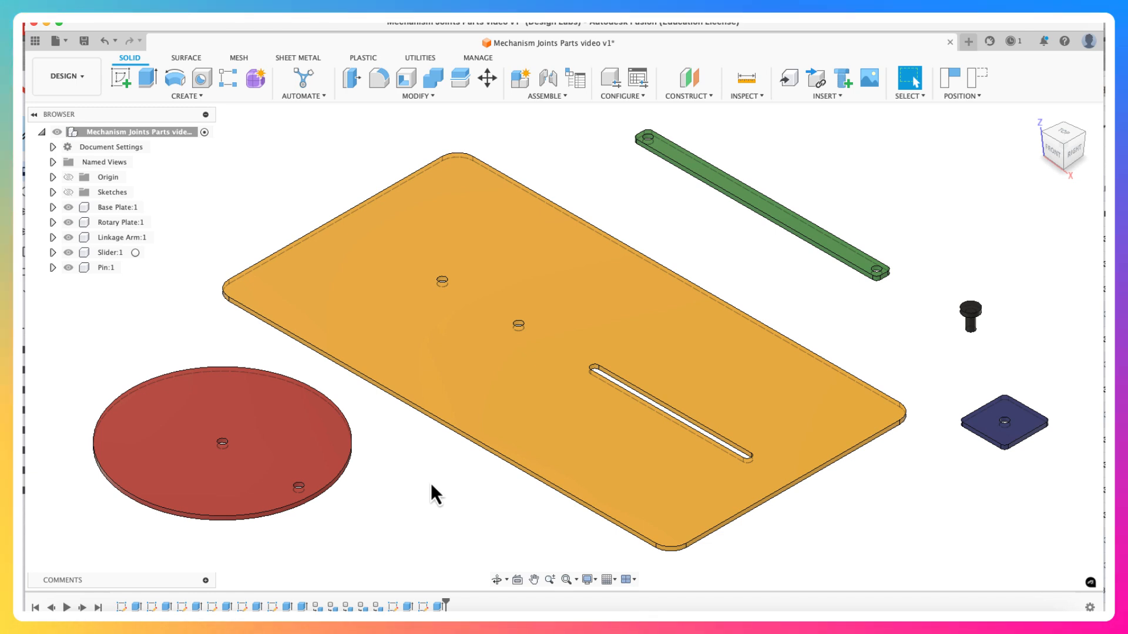
- Ground the base plate to its parent, accepting that it reverts to its initial position
drag(430, 398, 435, 336)
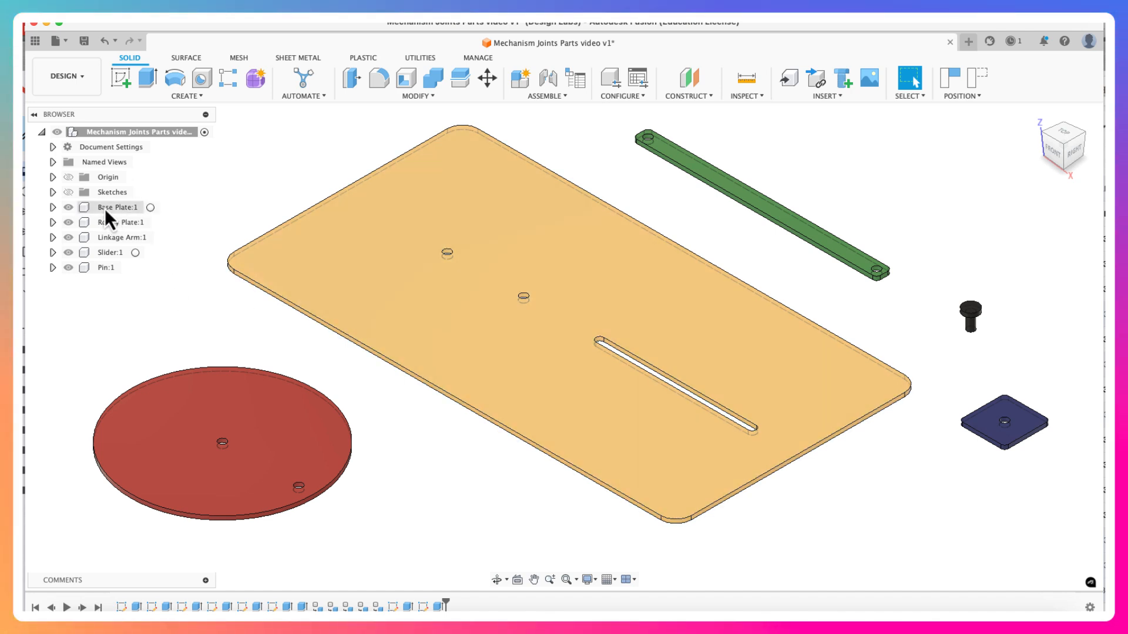
right_click(104, 209)
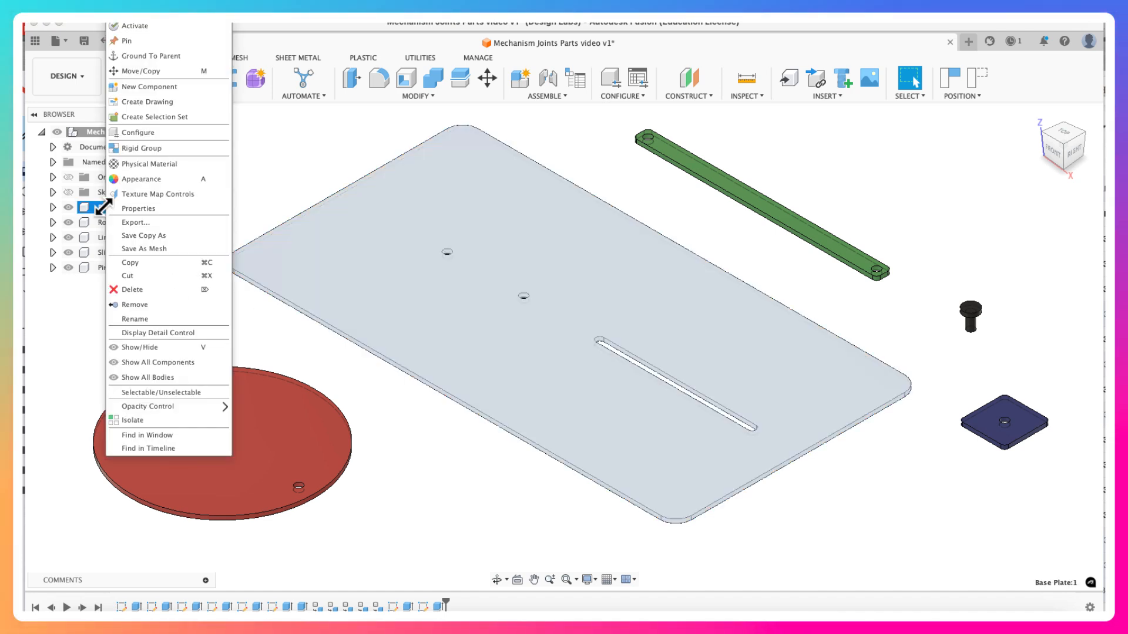
click(146, 57)
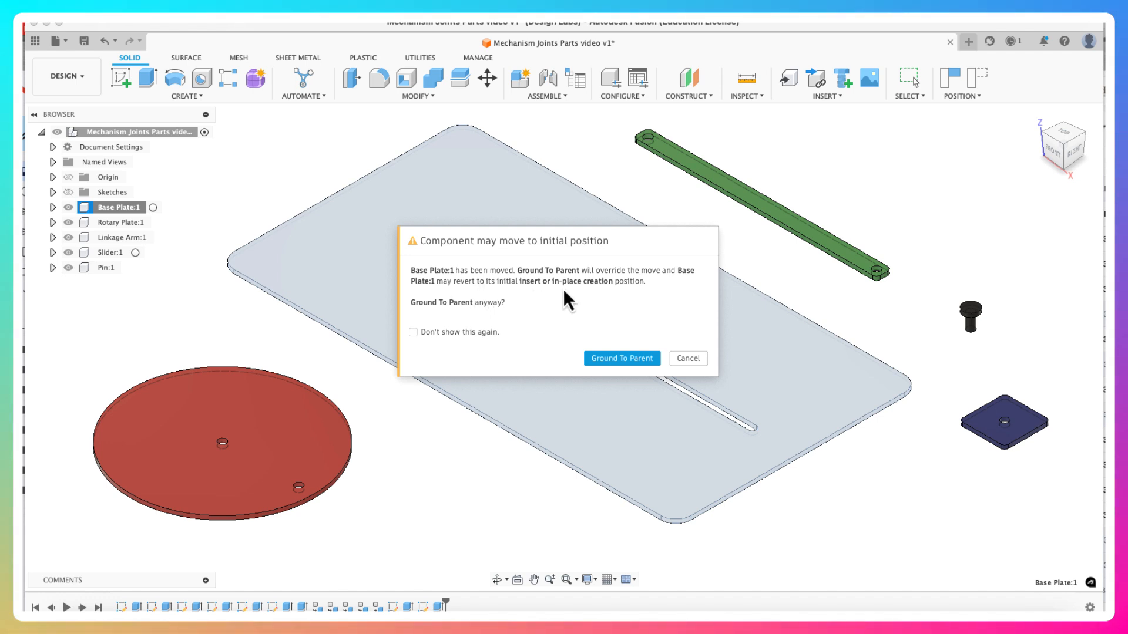
click(623, 358)
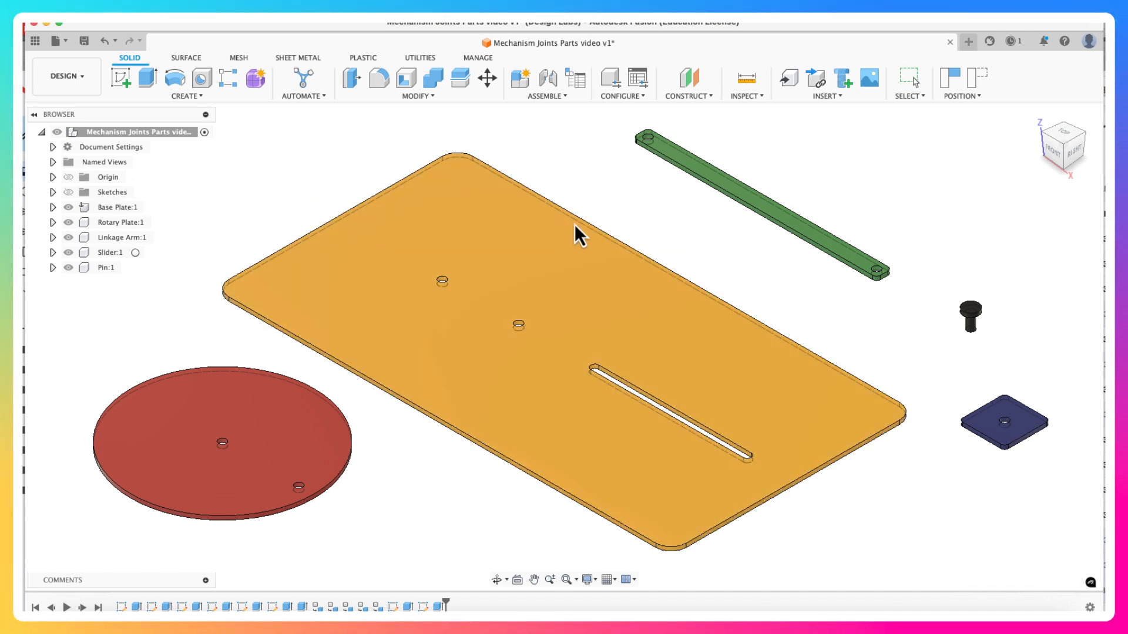
- Reposition the linkage arm, rotary plate, slider and pin freely around the grounded base plate
drag(575, 224, 706, 186)
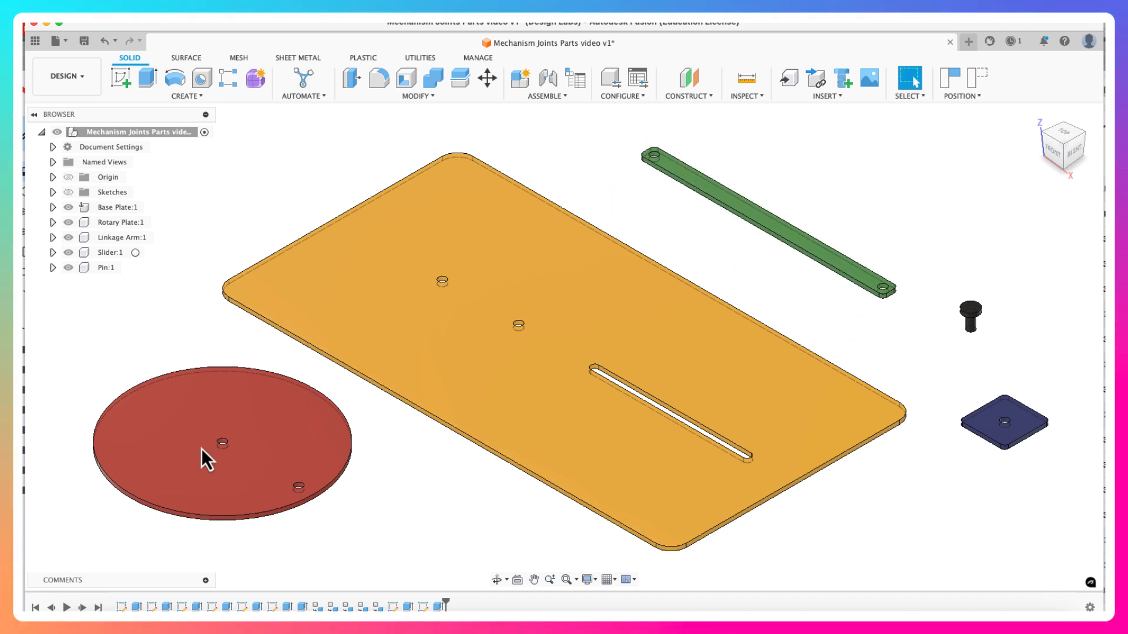
drag(206, 458, 239, 426)
drag(993, 442, 909, 490)
drag(974, 322, 1012, 403)
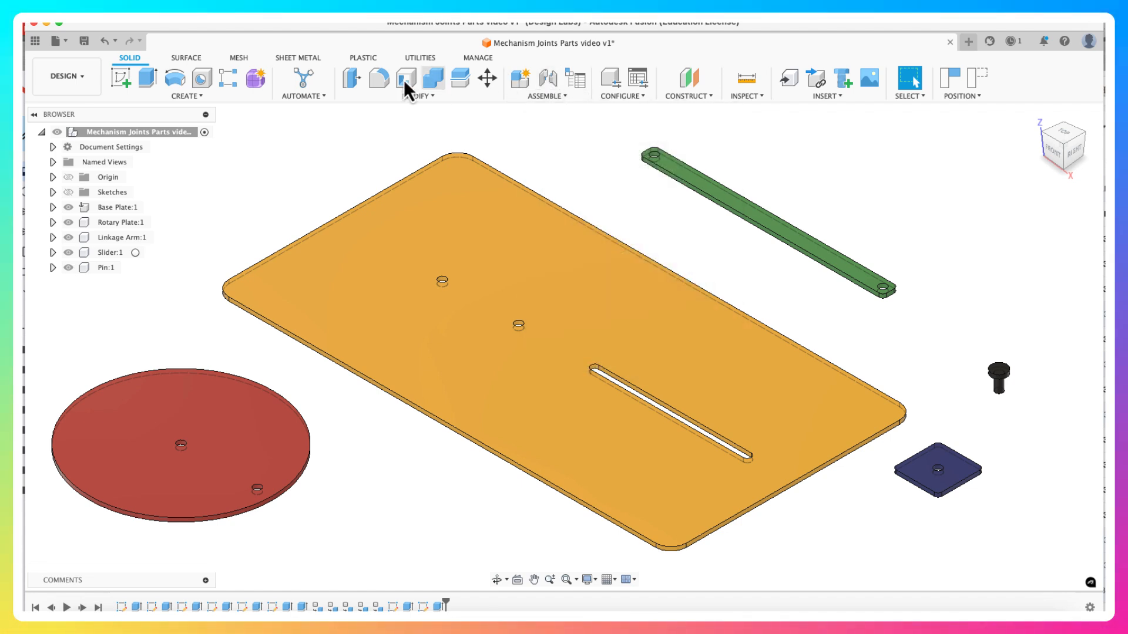
- Start a new joint and set its motion type to Revolute
click(554, 97)
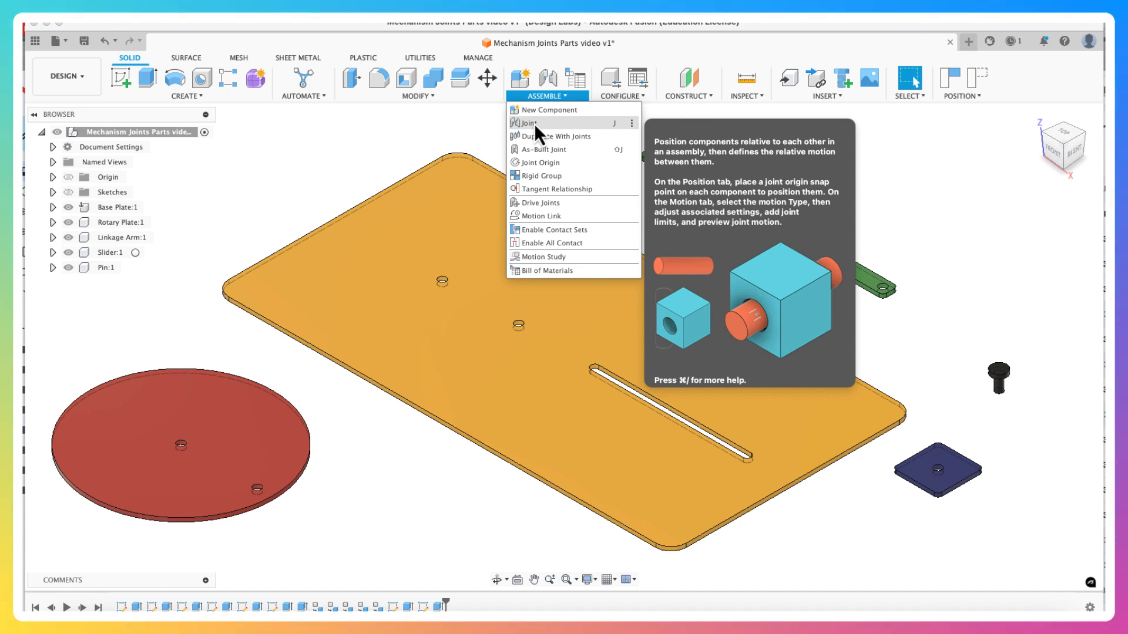
click(535, 124)
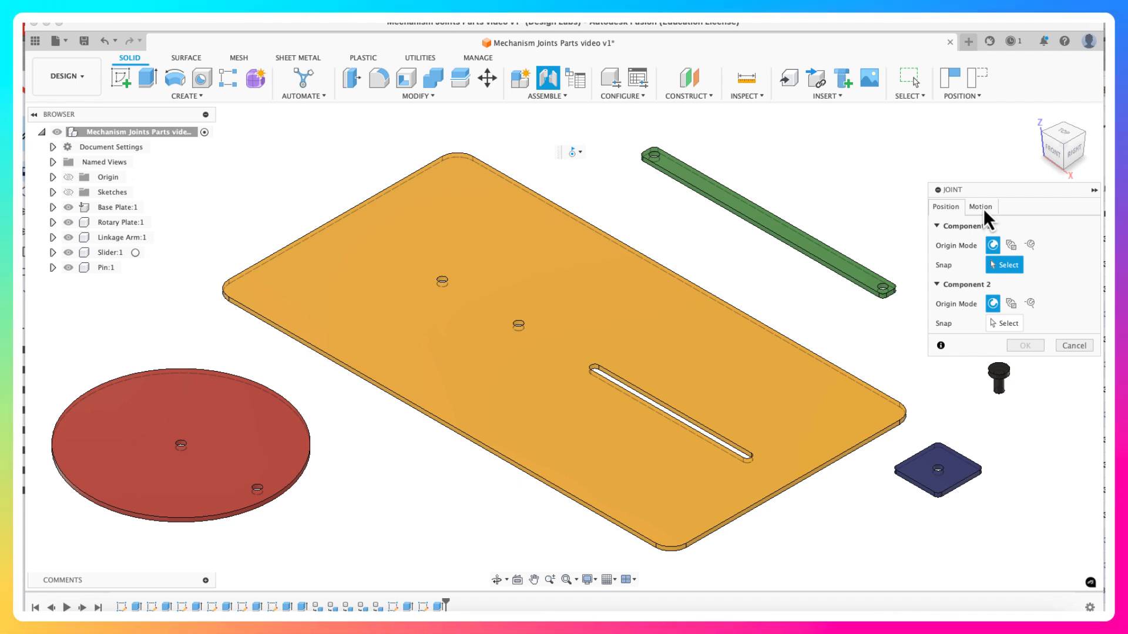
drag(987, 194, 883, 175)
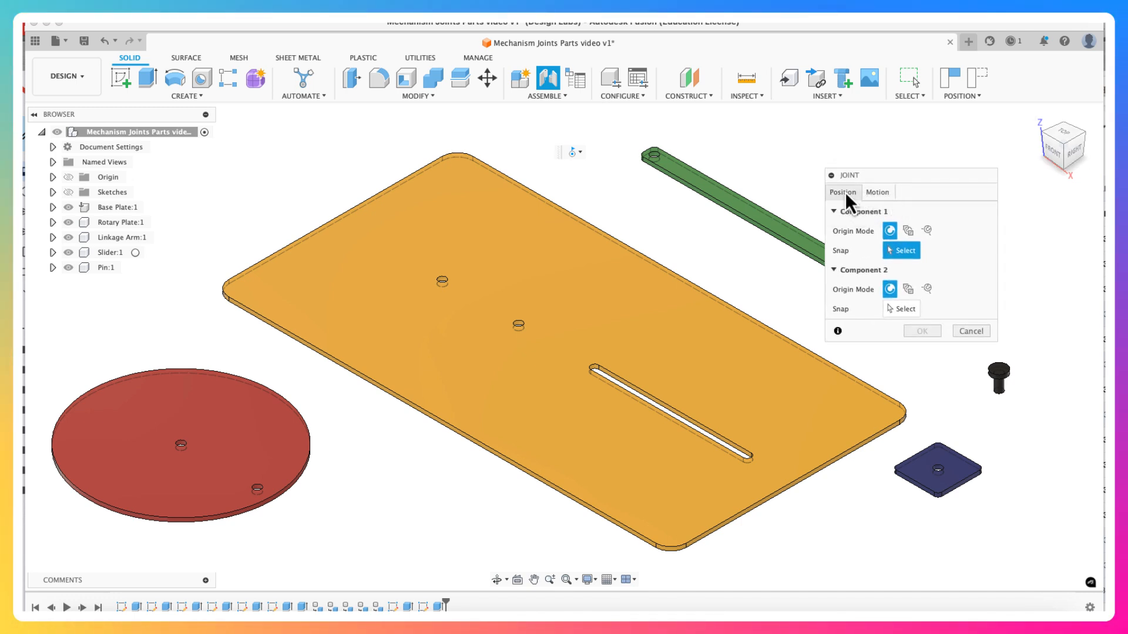
click(883, 192)
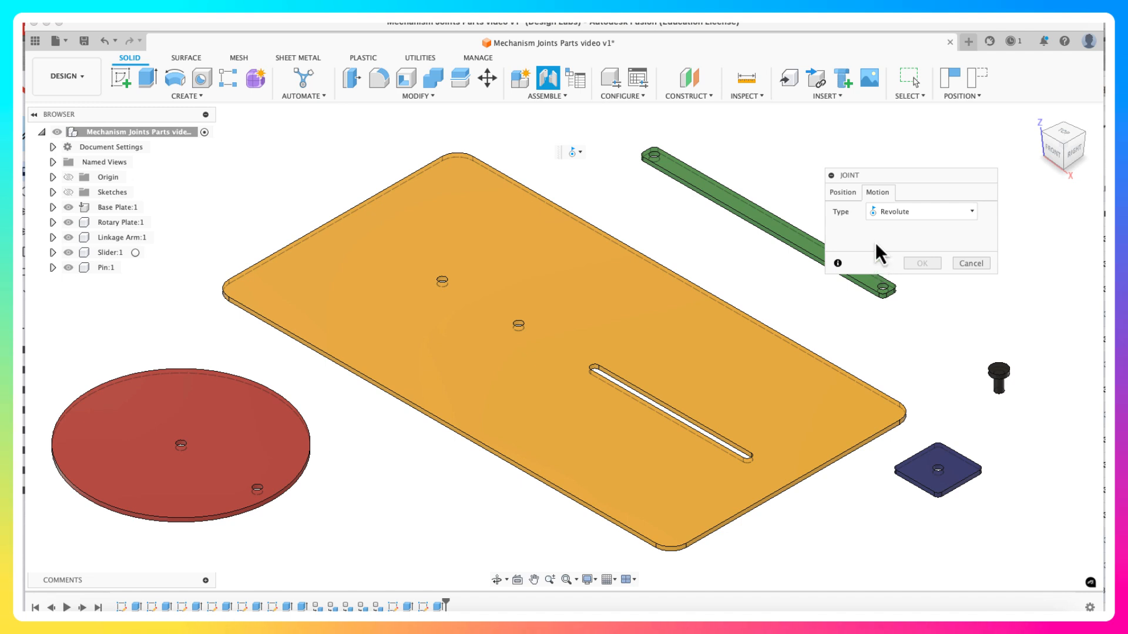
click(957, 213)
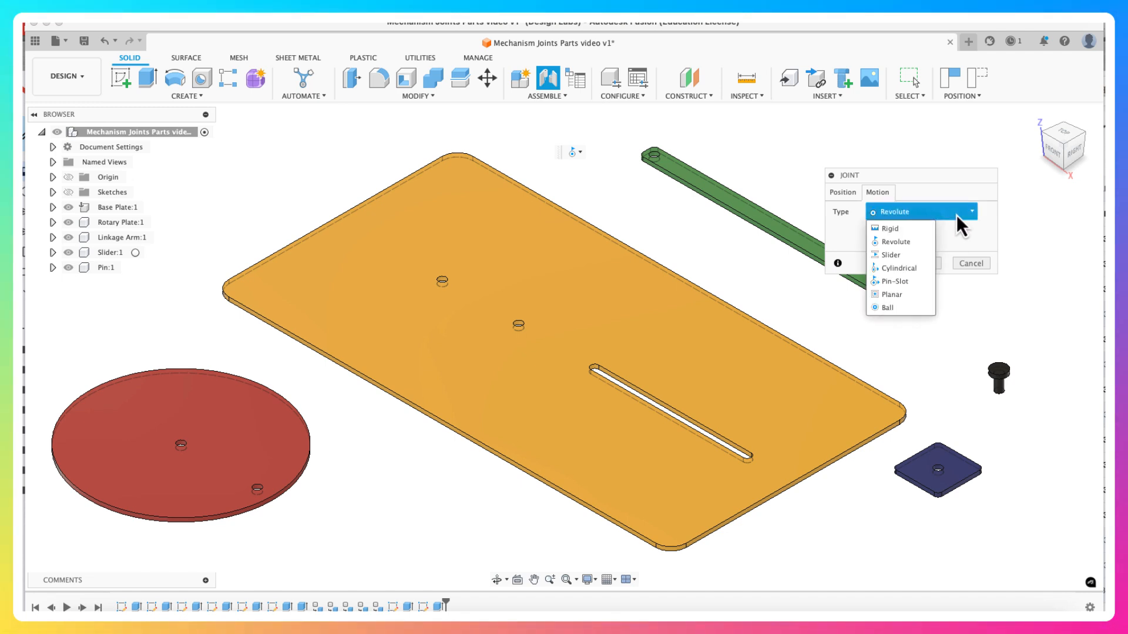
click(889, 242)
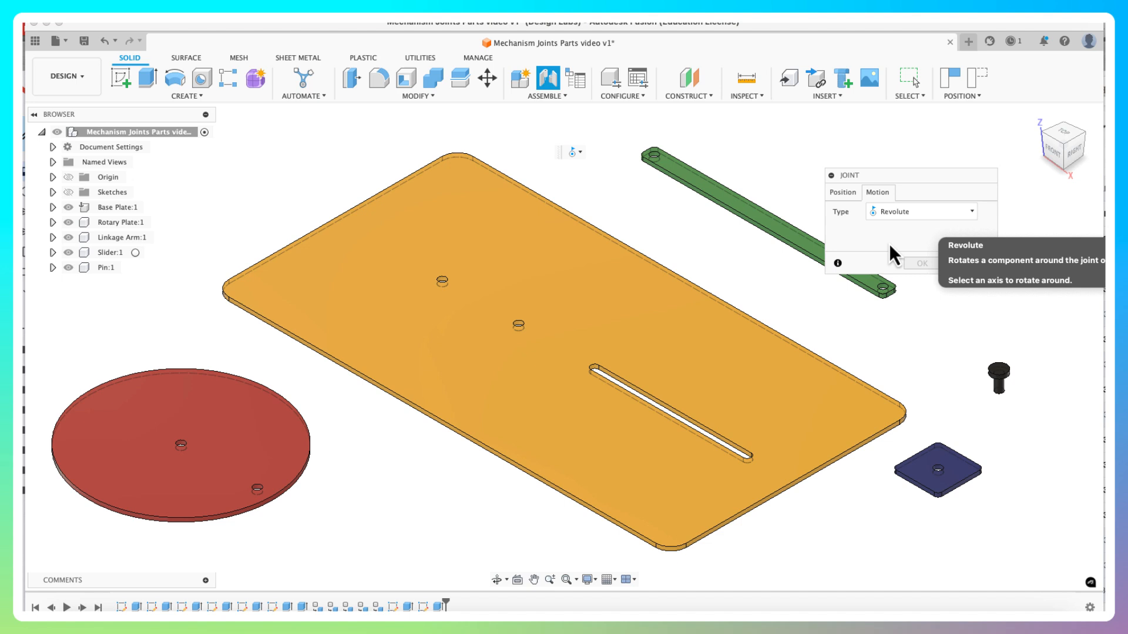
click(846, 194)
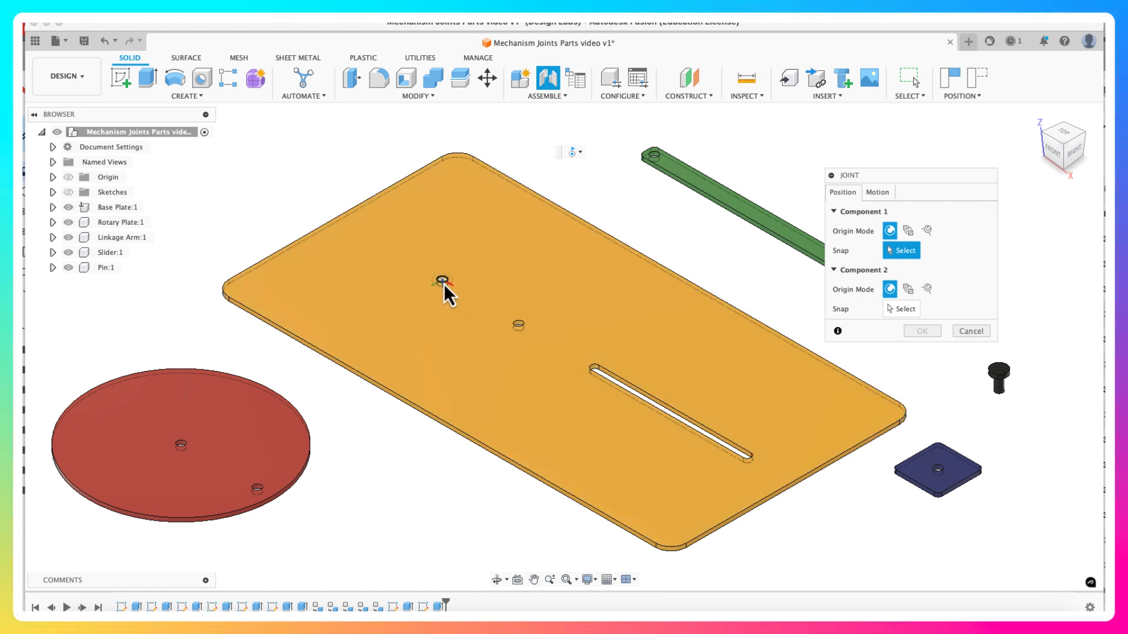
- Set the joint's first snap point at the top centre of the base plate hole farthest from the slot
scroll(443, 284, up, 2)
scroll(443, 284, up, 5)
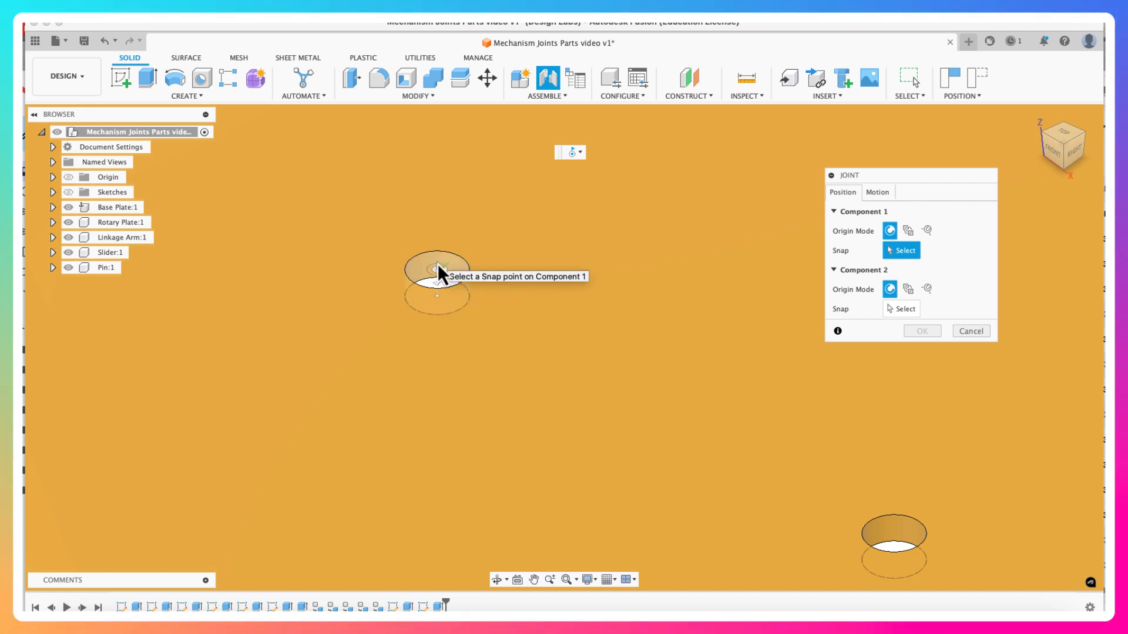
click(437, 267)
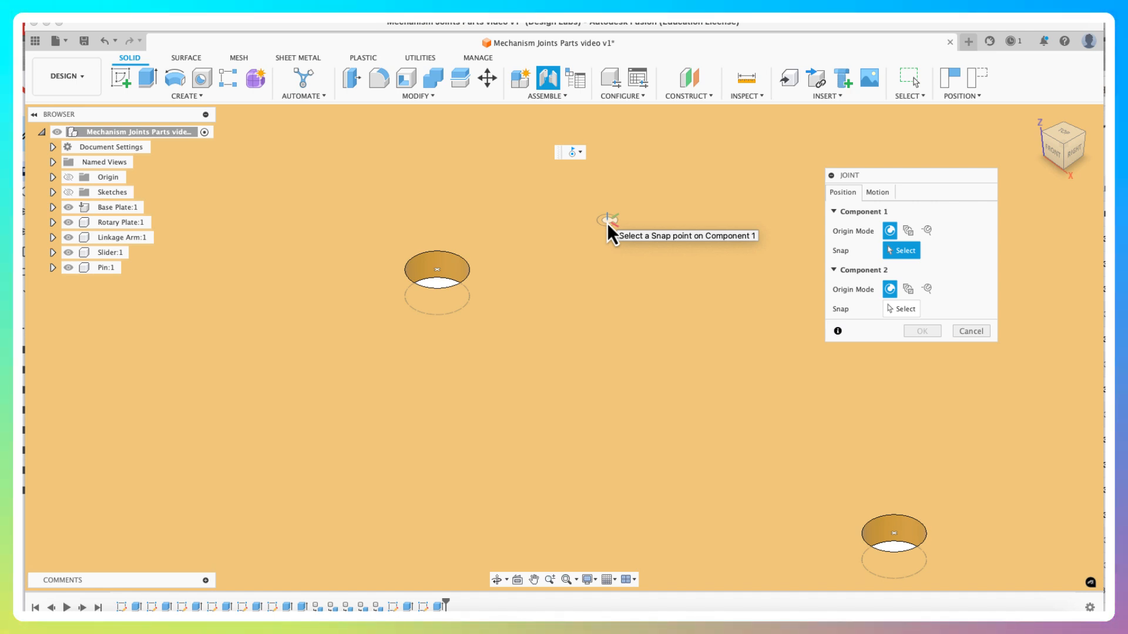
click(439, 270)
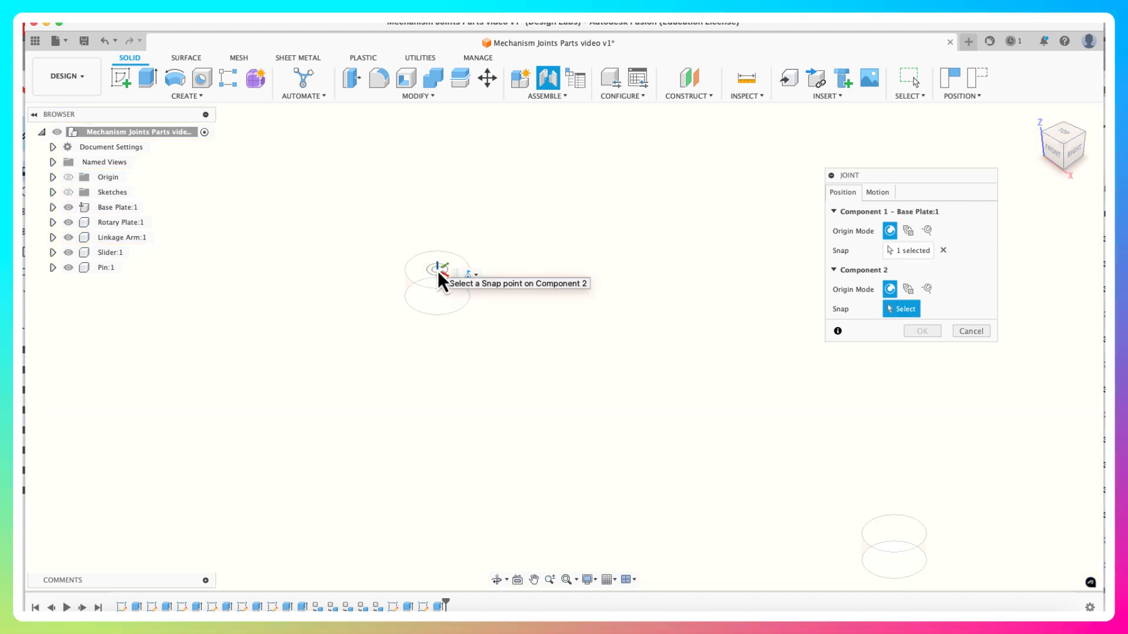
- Snap the underside centre of the rotary plate's middle hole to the selected base plate hole and create the revolute joint
scroll(549, 231, up, 2)
scroll(551, 234, down, 5)
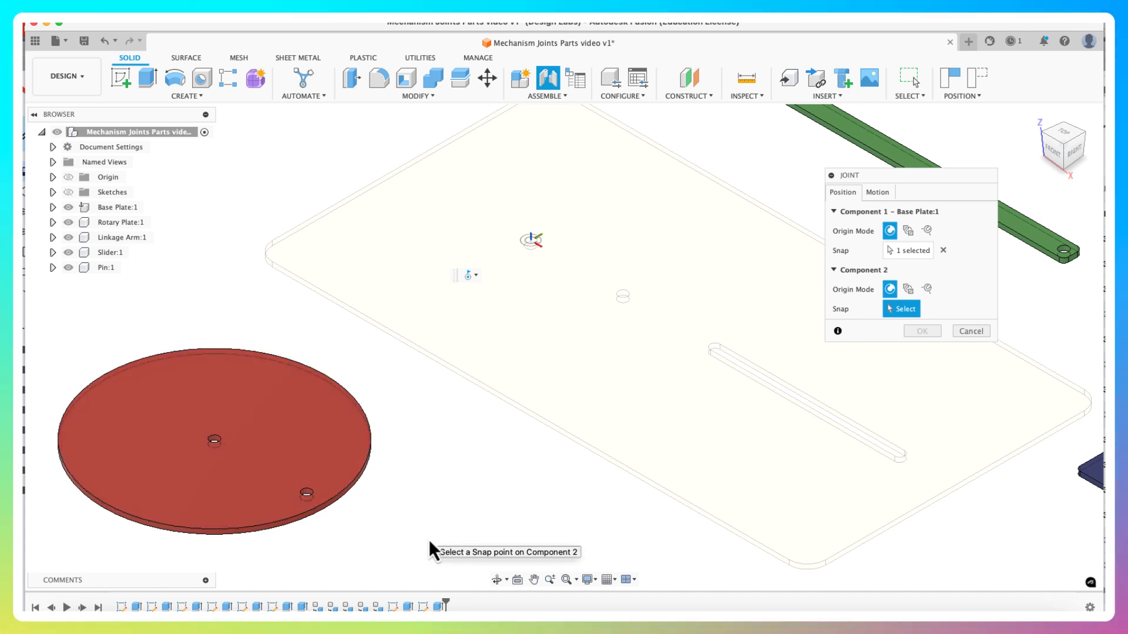
shift+middle_drag(380, 541, 361, 503)
scroll(192, 558, up, 6)
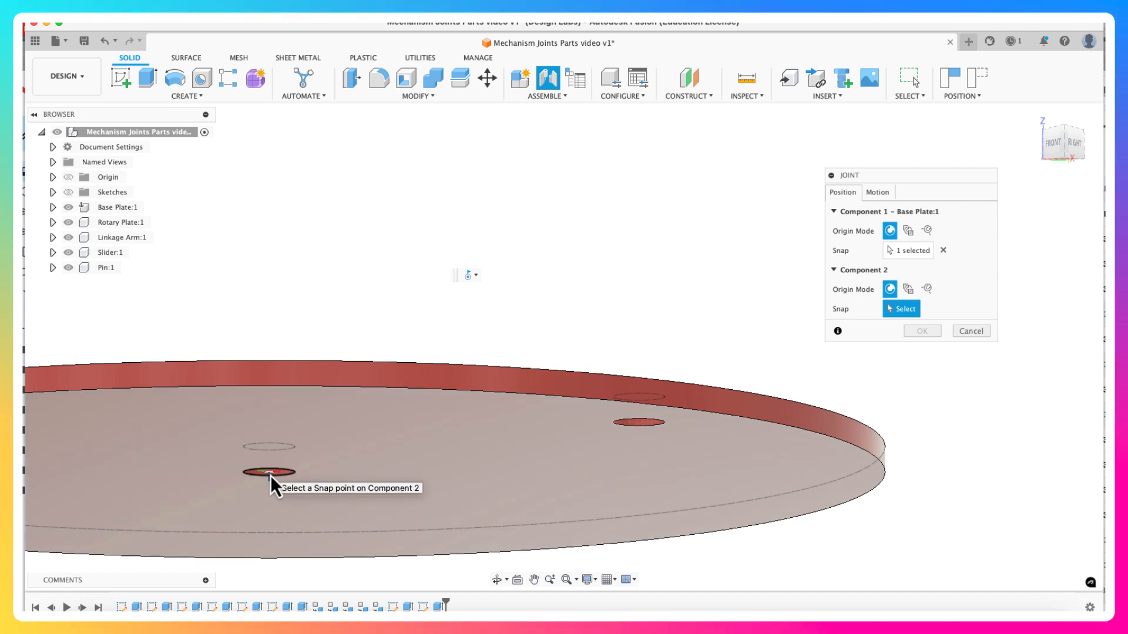
click(270, 475)
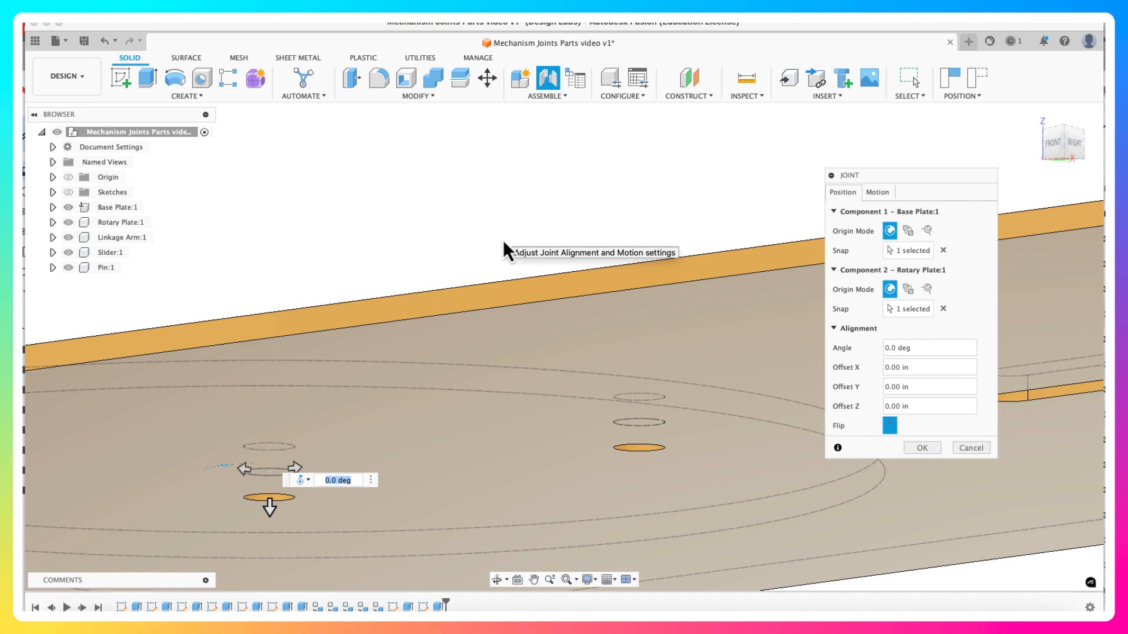
shift+middle_drag(503, 240, 503, 269)
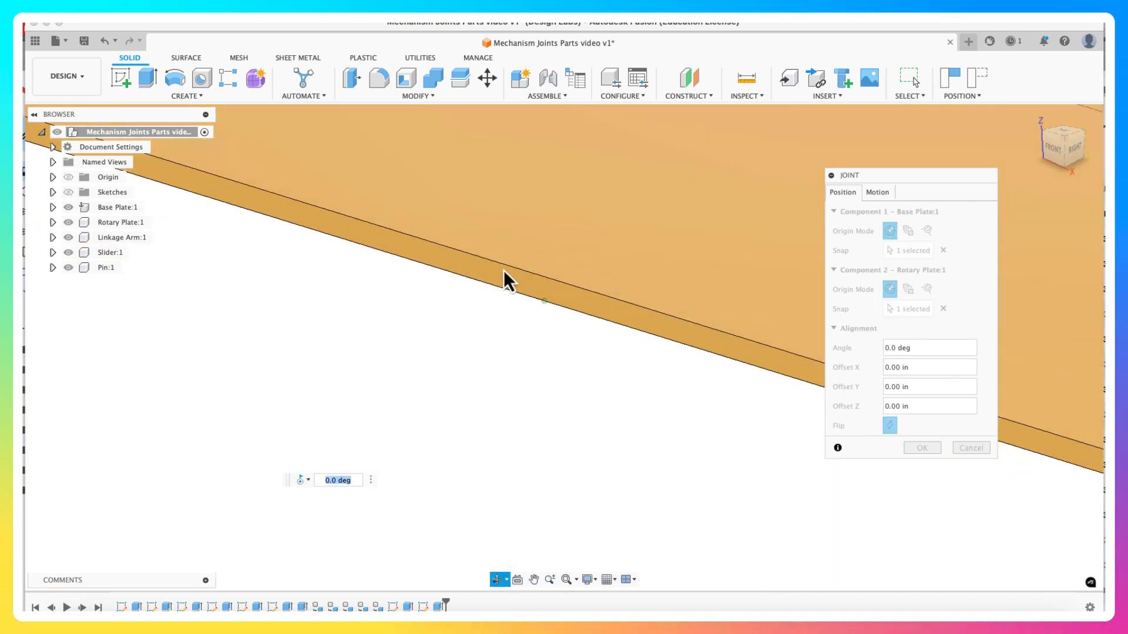
scroll(511, 228, down, 5)
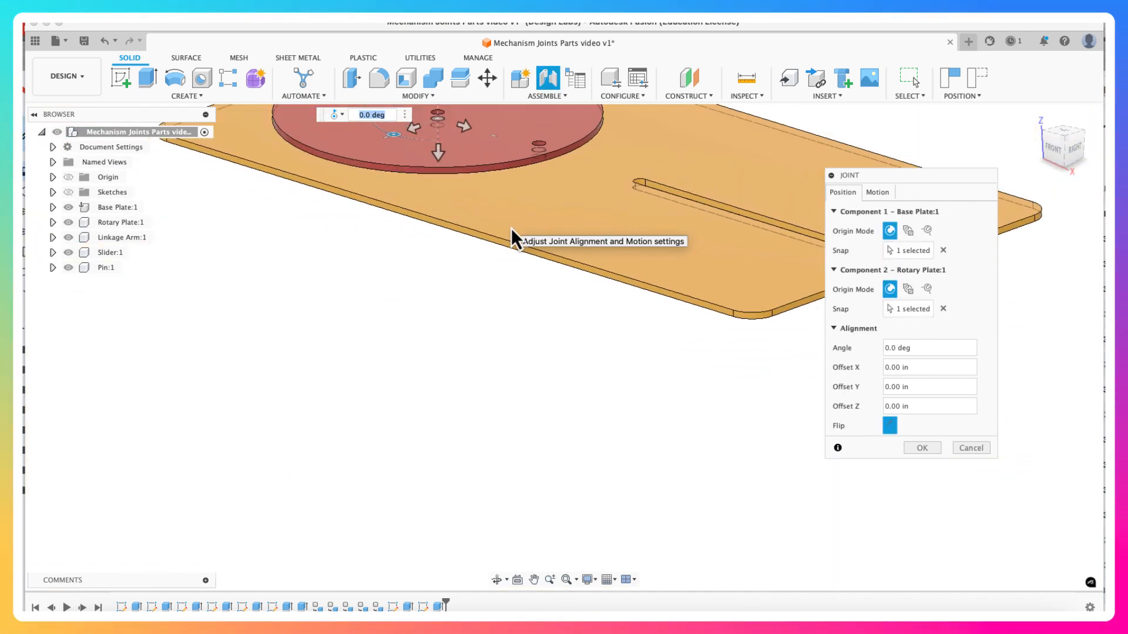
scroll(511, 228, down, 3)
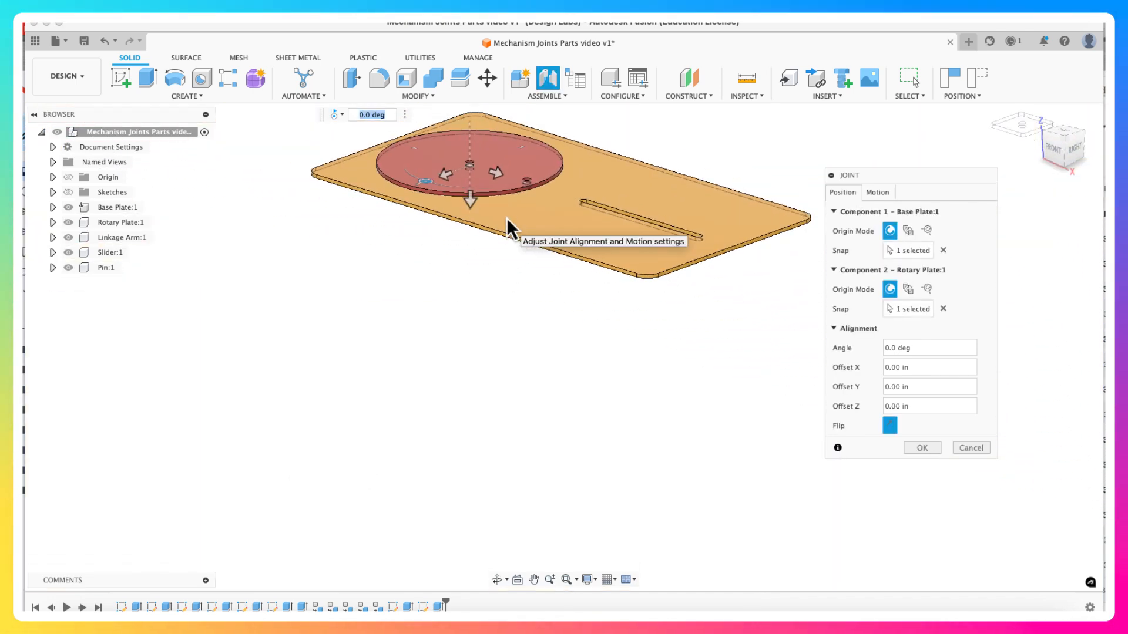
click(923, 447)
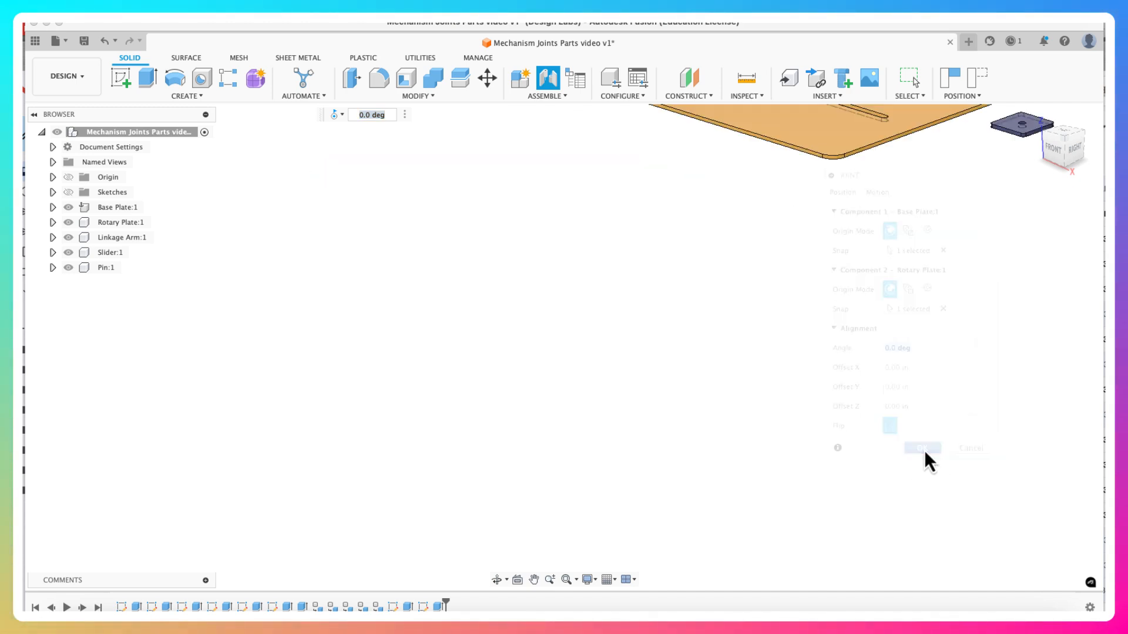
- Rotate the rotary plate on the base plate to test its revolute joint
middle_drag(774, 404, 670, 548)
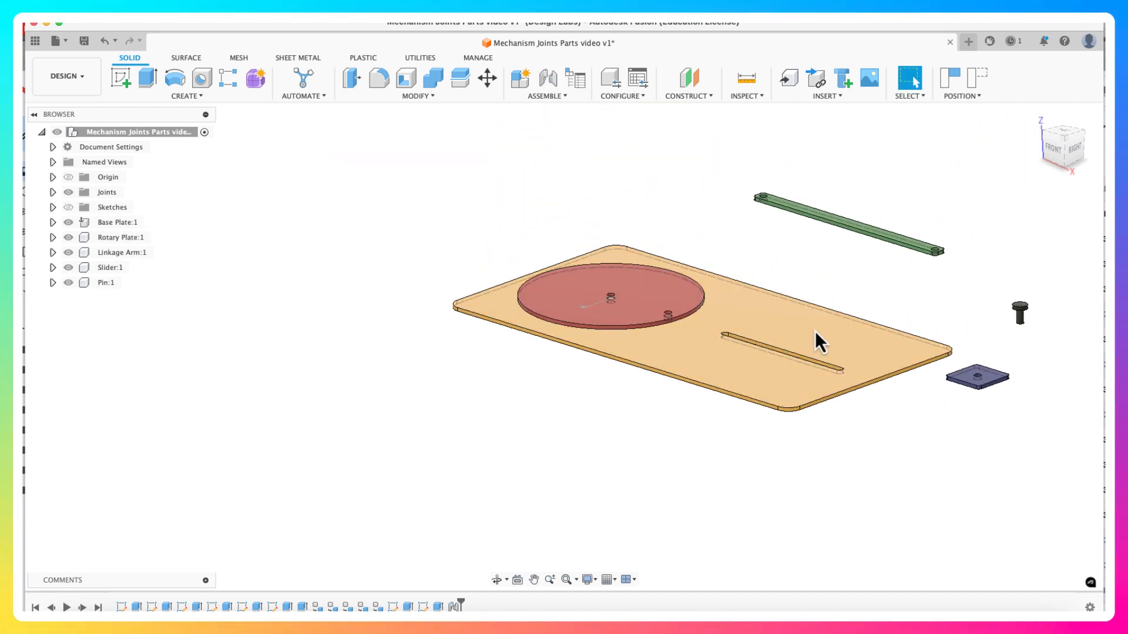
scroll(822, 327, down, 3)
scroll(831, 322, up, 5)
scroll(881, 311, up, 3)
middle_drag(909, 299, 823, 348)
scroll(822, 344, down, 3)
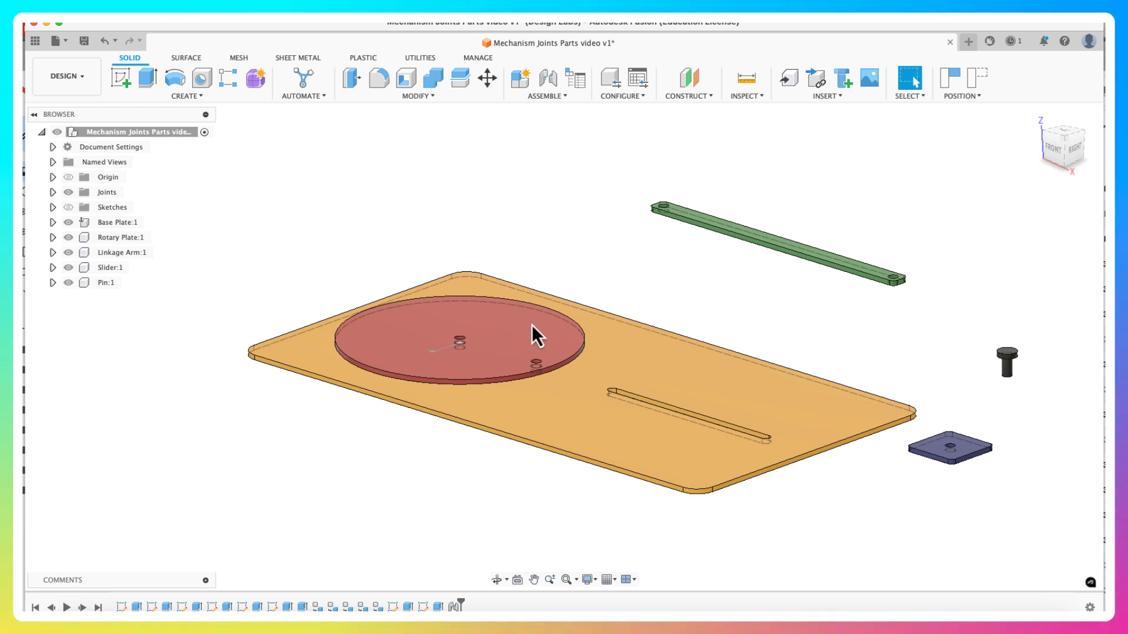
drag(534, 322, 515, 350)
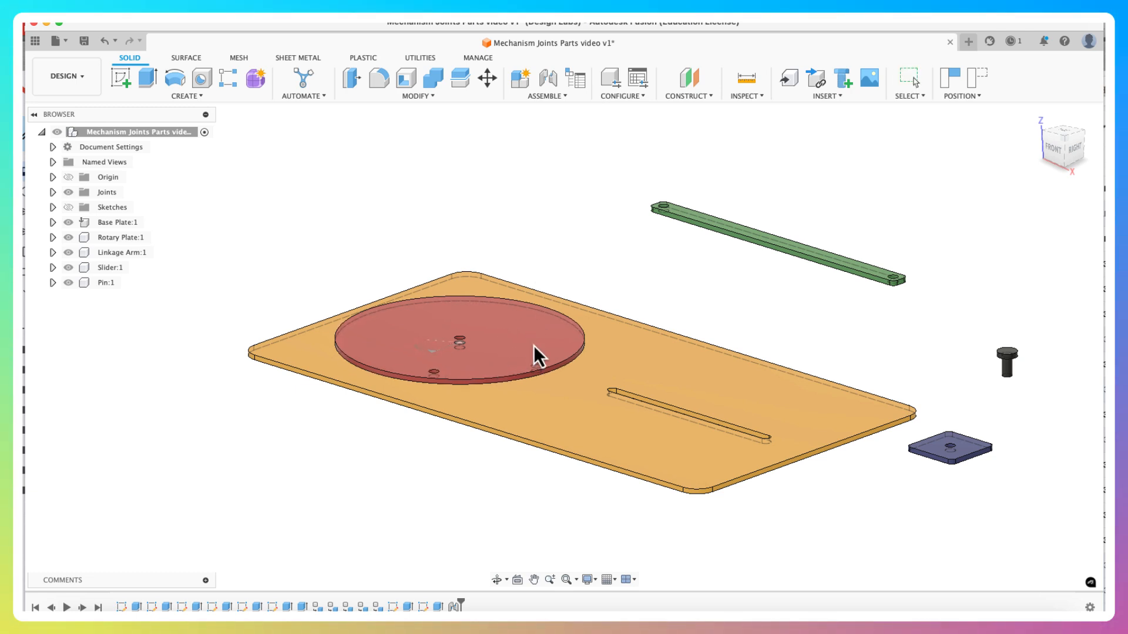
drag(588, 300, 504, 358)
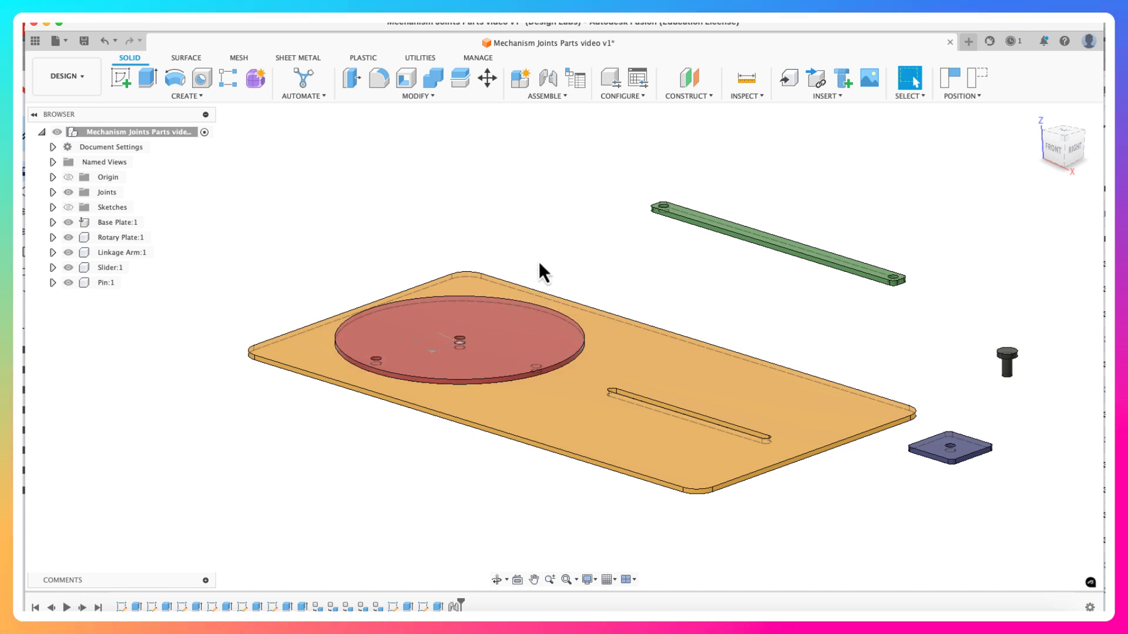
- Start another Revolute joint and set its first snap point at the top centre of the slider's hole
scroll(538, 262, up, 2)
scroll(545, 267, down, 3)
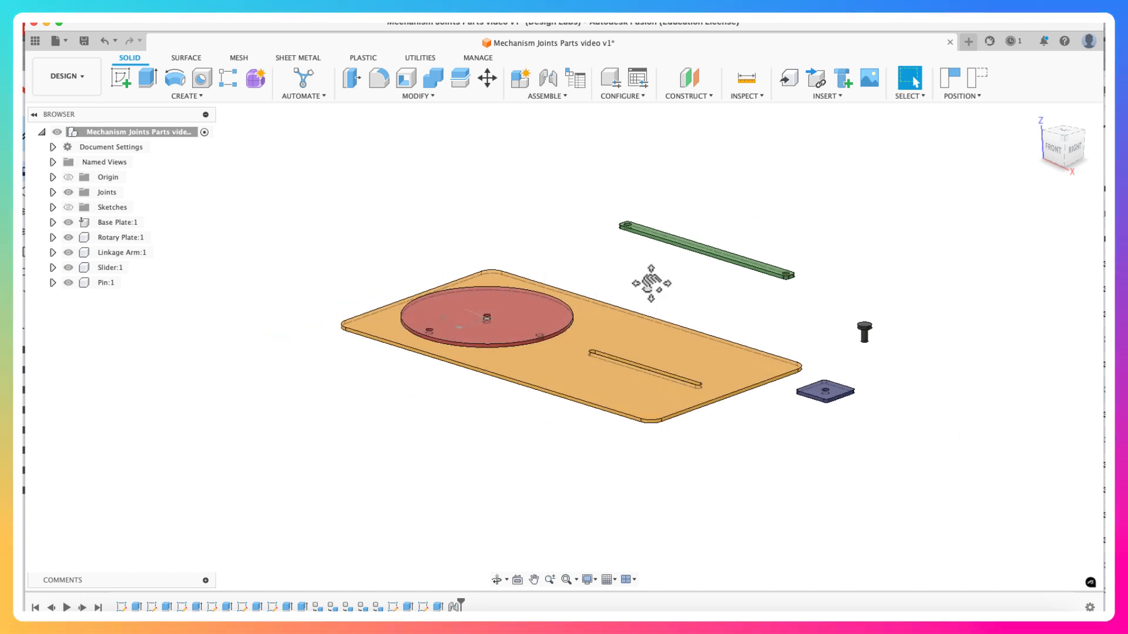
middle_drag(650, 280, 563, 286)
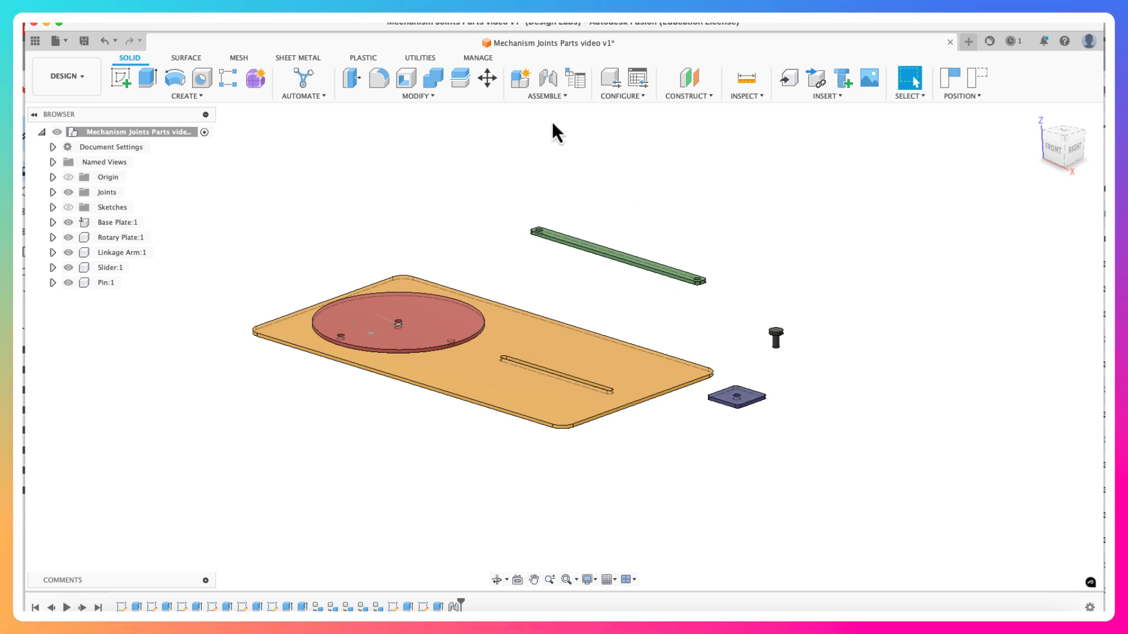
click(546, 80)
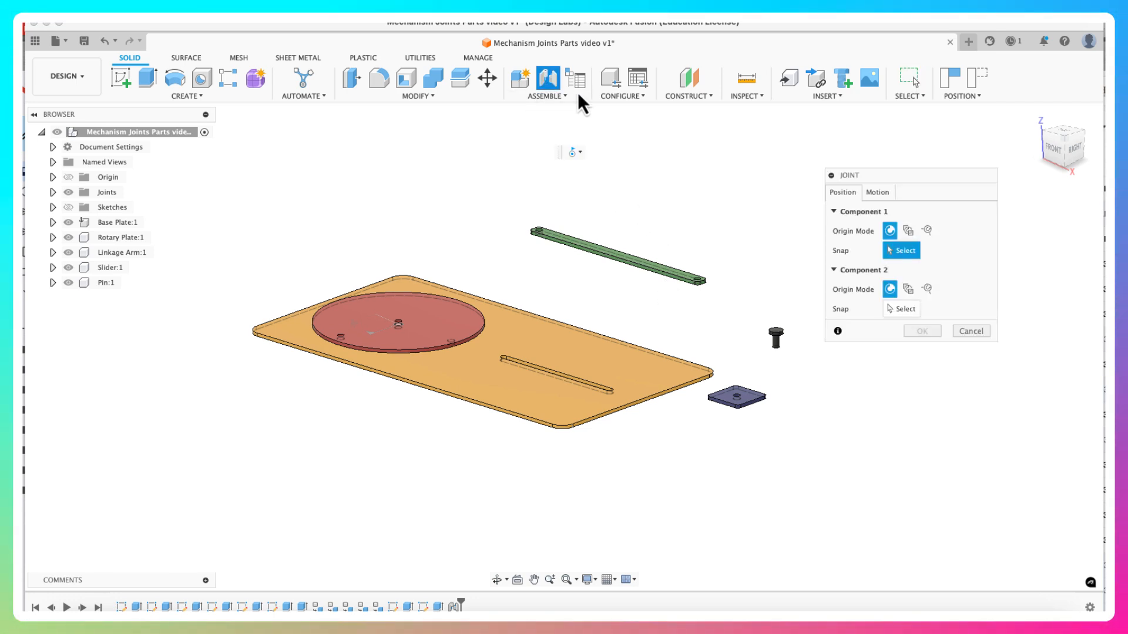
click(877, 192)
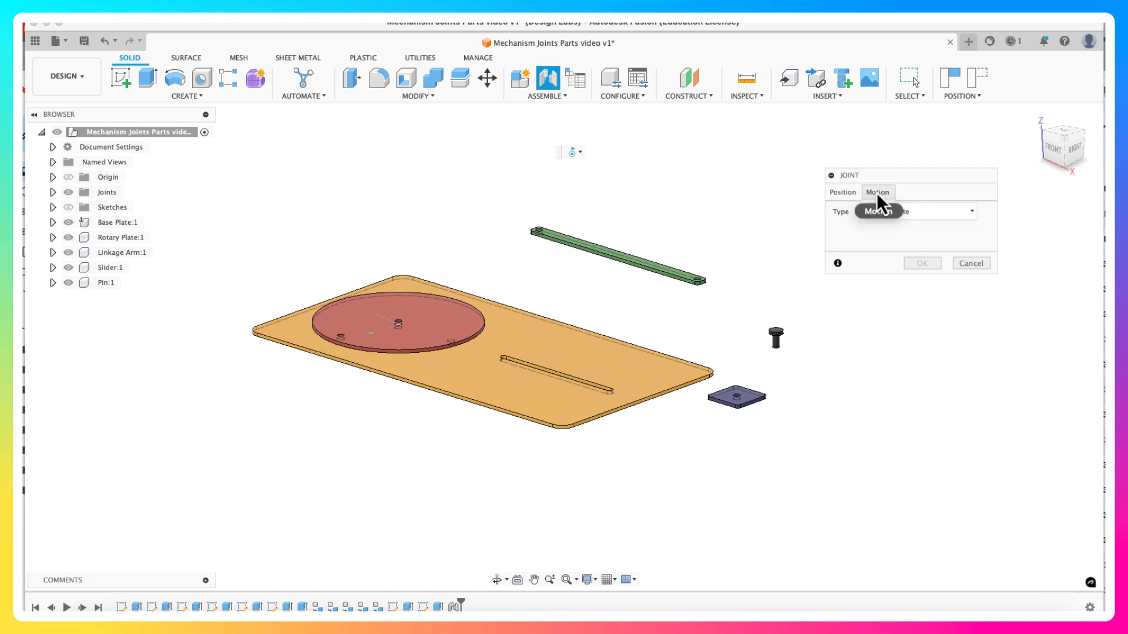
click(835, 192)
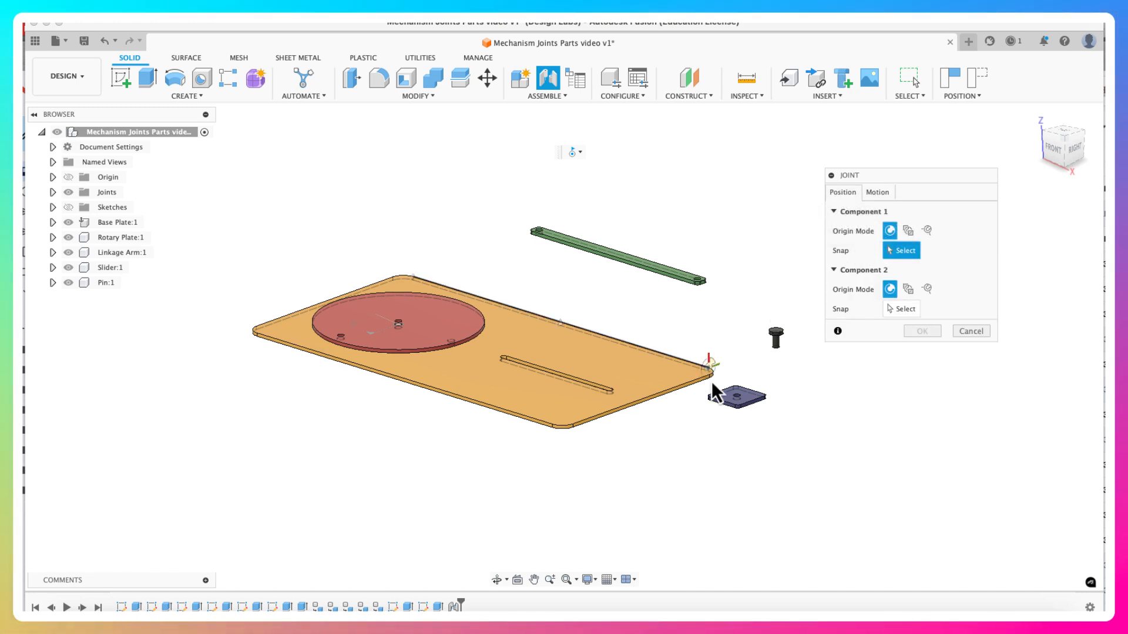
scroll(736, 397, up, 5)
scroll(736, 397, up, 5)
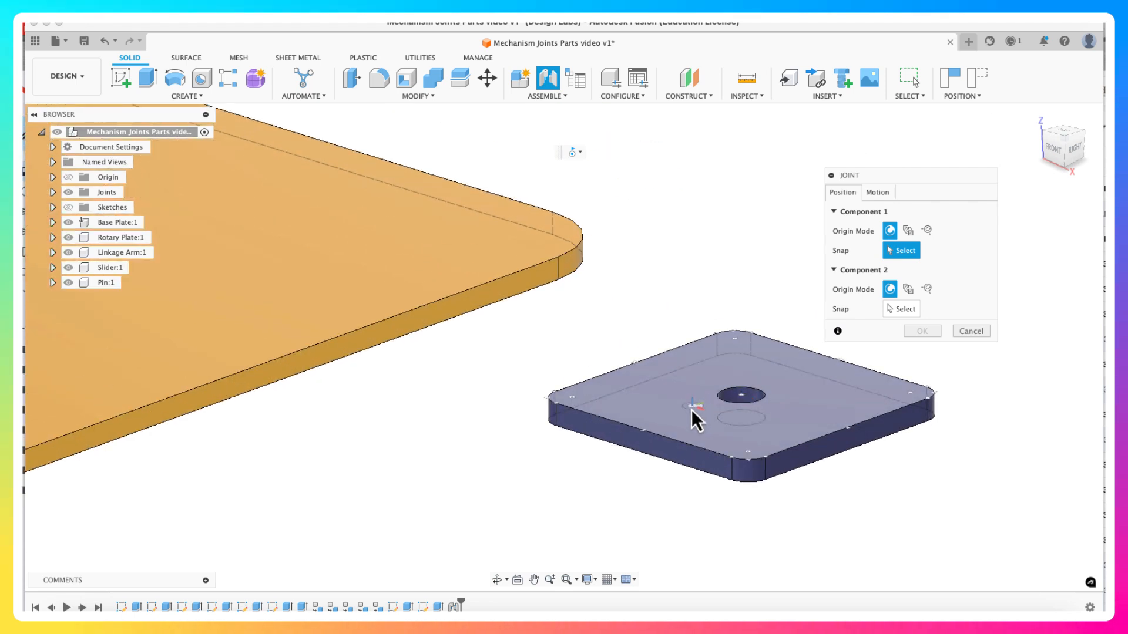
click(741, 397)
- Set the joint's second snap point at the underside centre of the linkage arm's end hole nearest the pin
scroll(661, 264, down, 8)
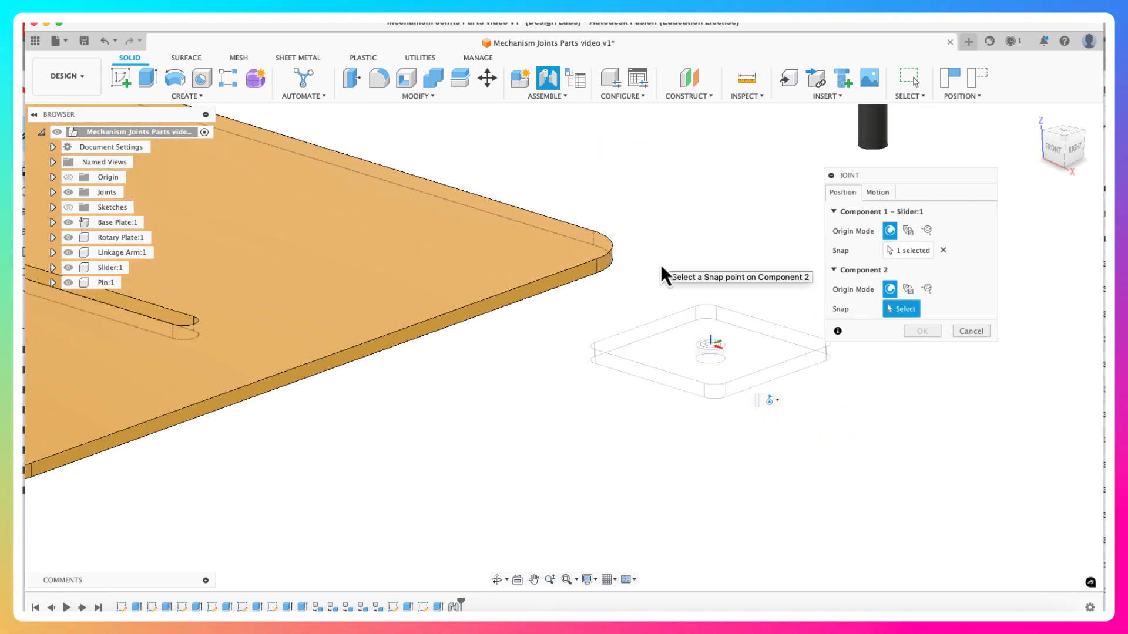
middle_drag(641, 166, 614, 340)
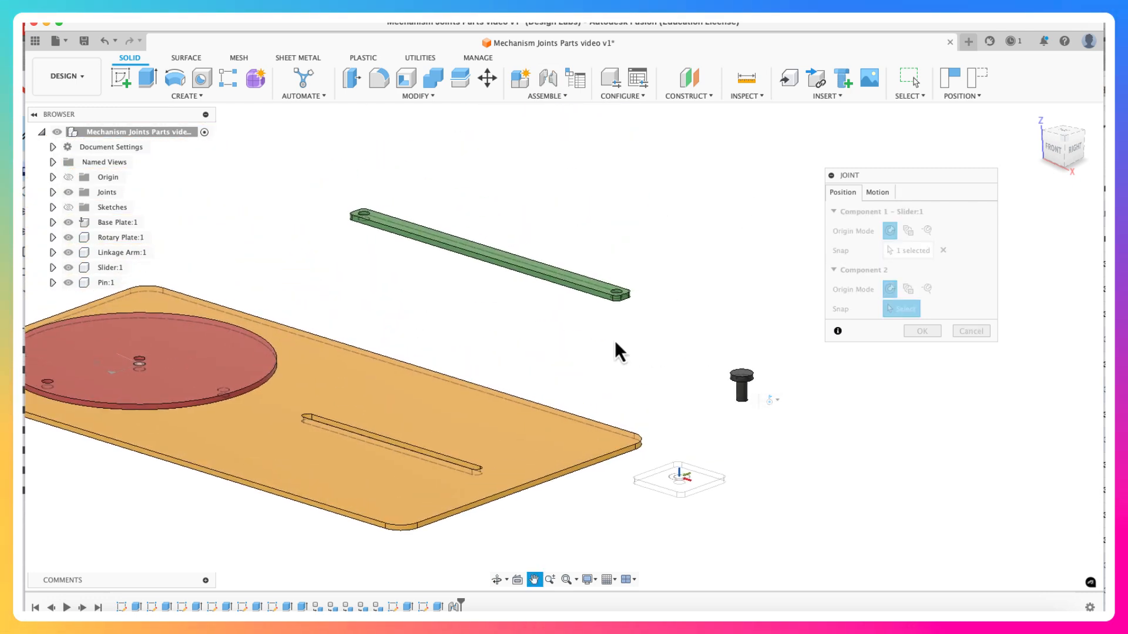
scroll(612, 337, down, 4)
scroll(613, 335, up, 5)
scroll(614, 332, up, 4)
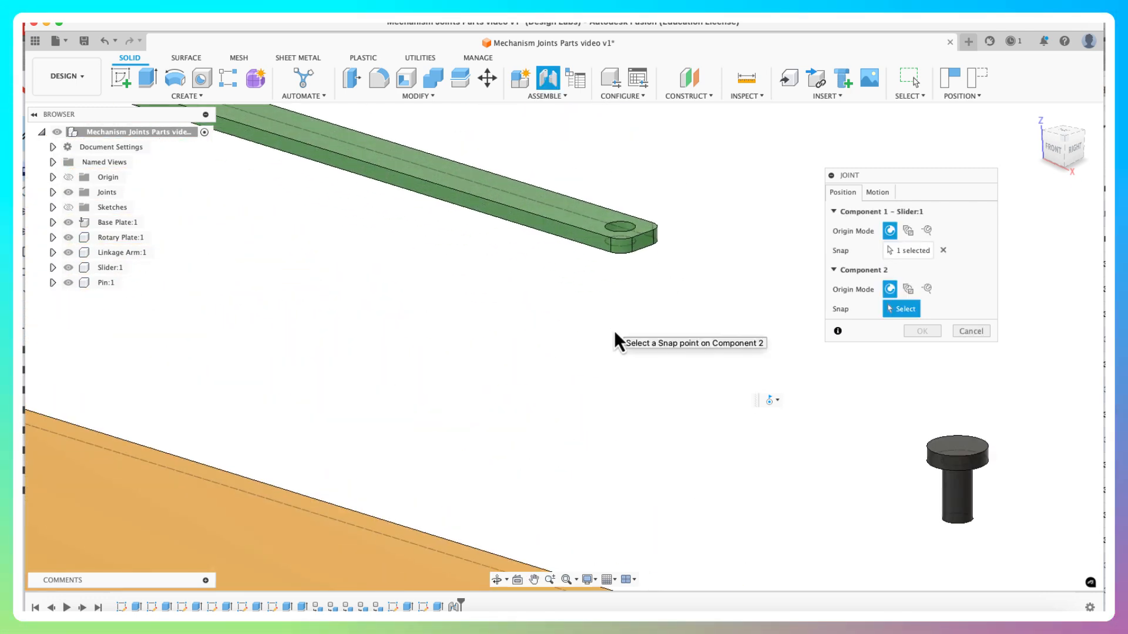
shift+middle_drag(605, 340, 591, 294)
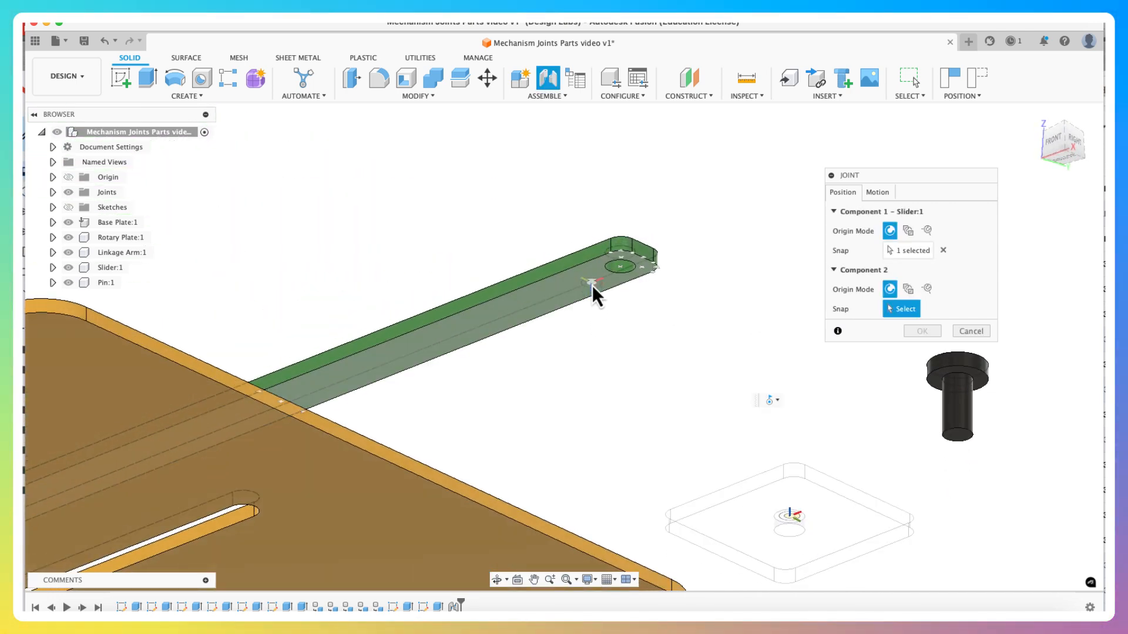
click(621, 271)
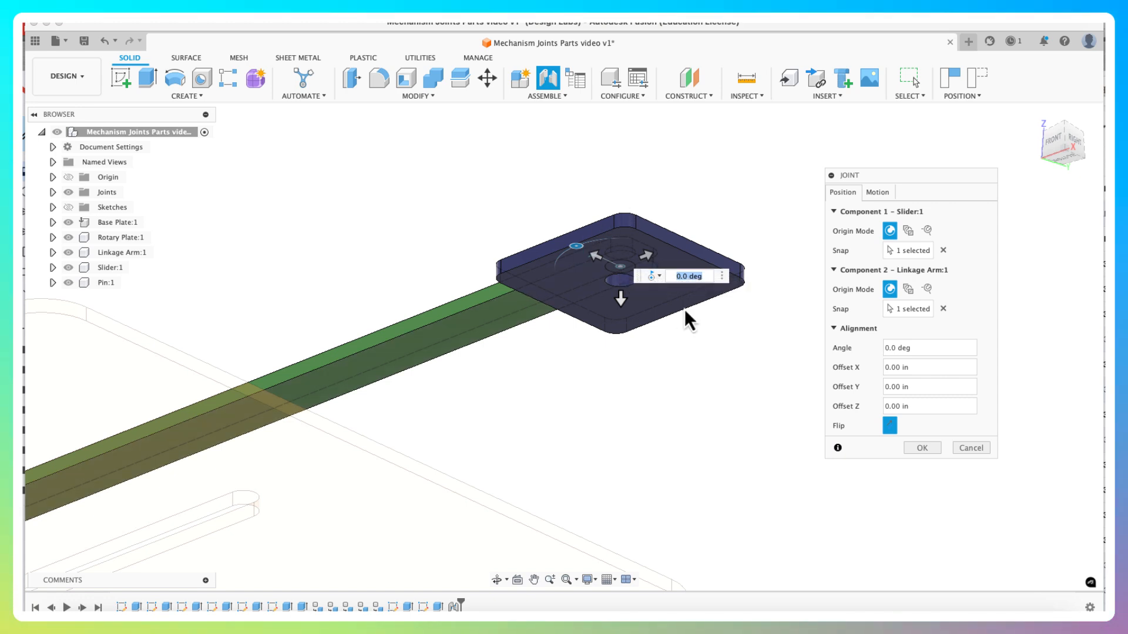
- Try the opposite flip direction for the slider, restore the original alignment, and create the revolute joint with the linkage arm
shift+middle_drag(656, 359, 657, 431)
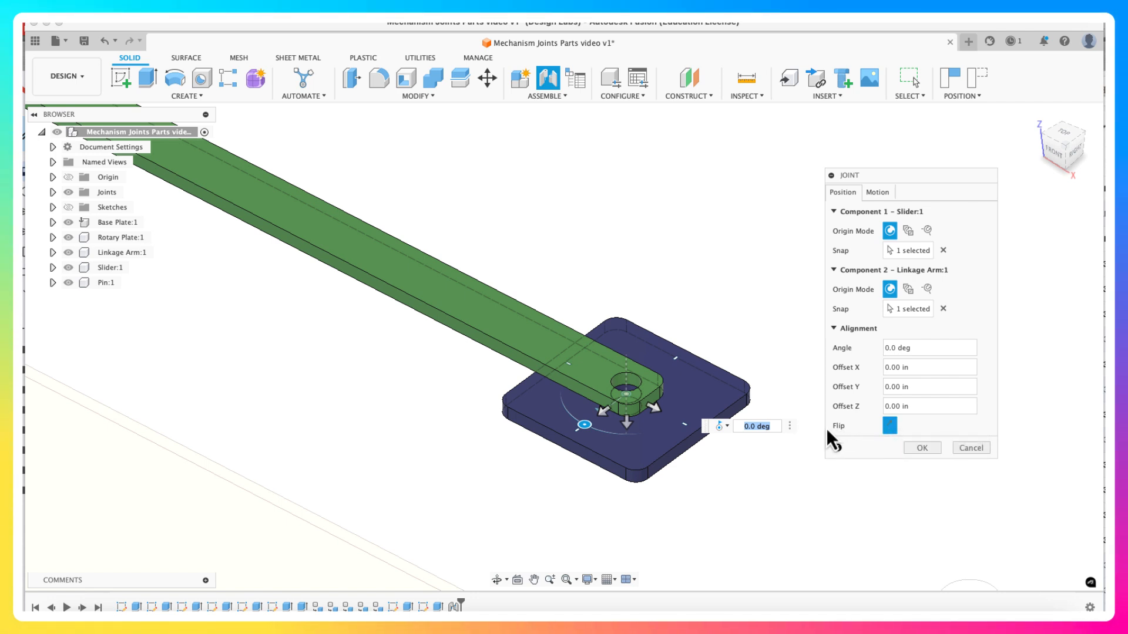
click(889, 426)
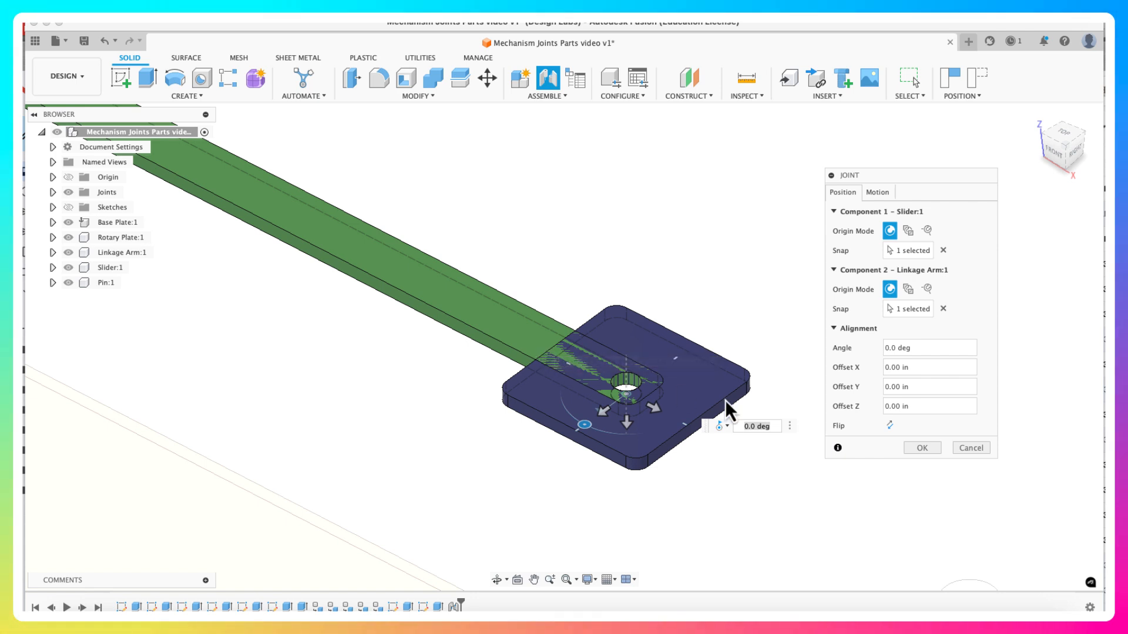
click(890, 425)
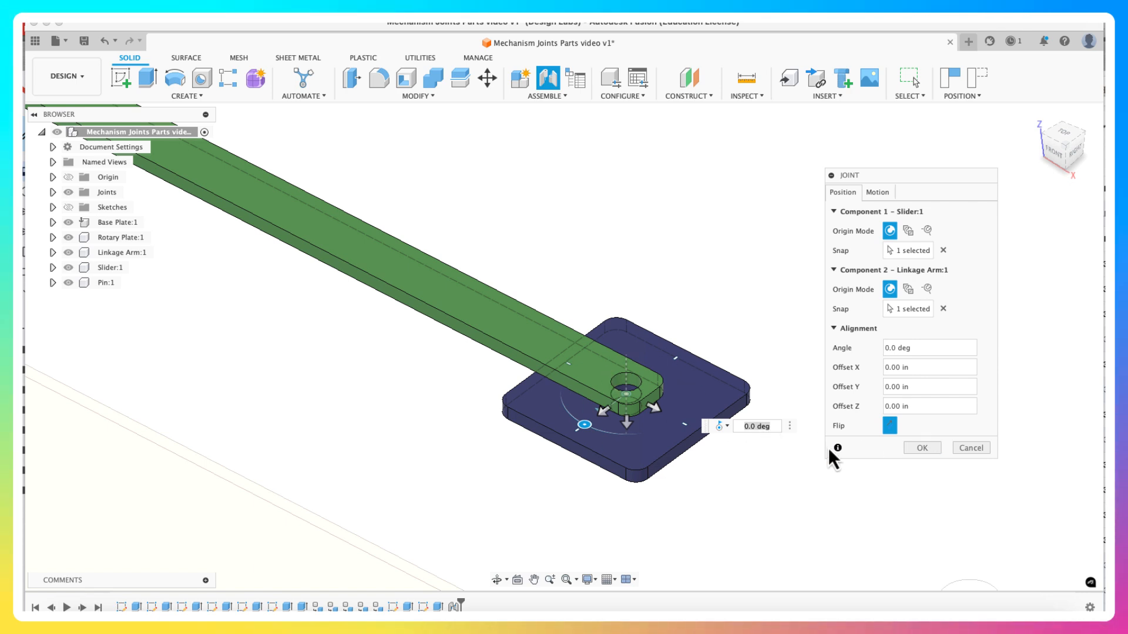
click(933, 449)
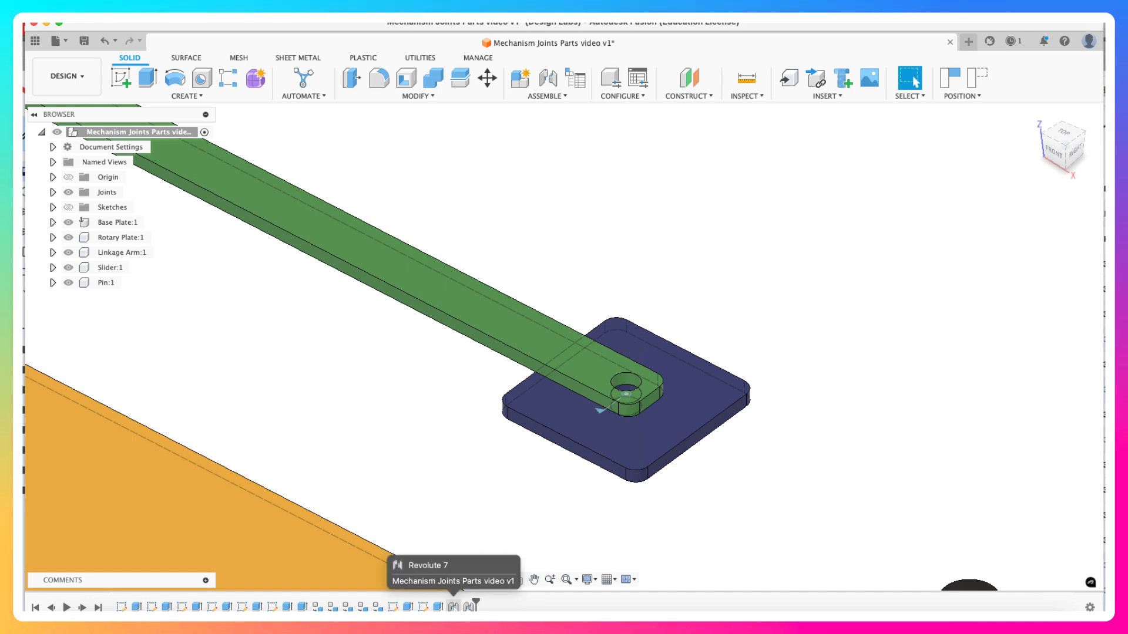
- Examine the motion limit options of the rotary plate's revolute joint and close them without changes
right_click(455, 605)
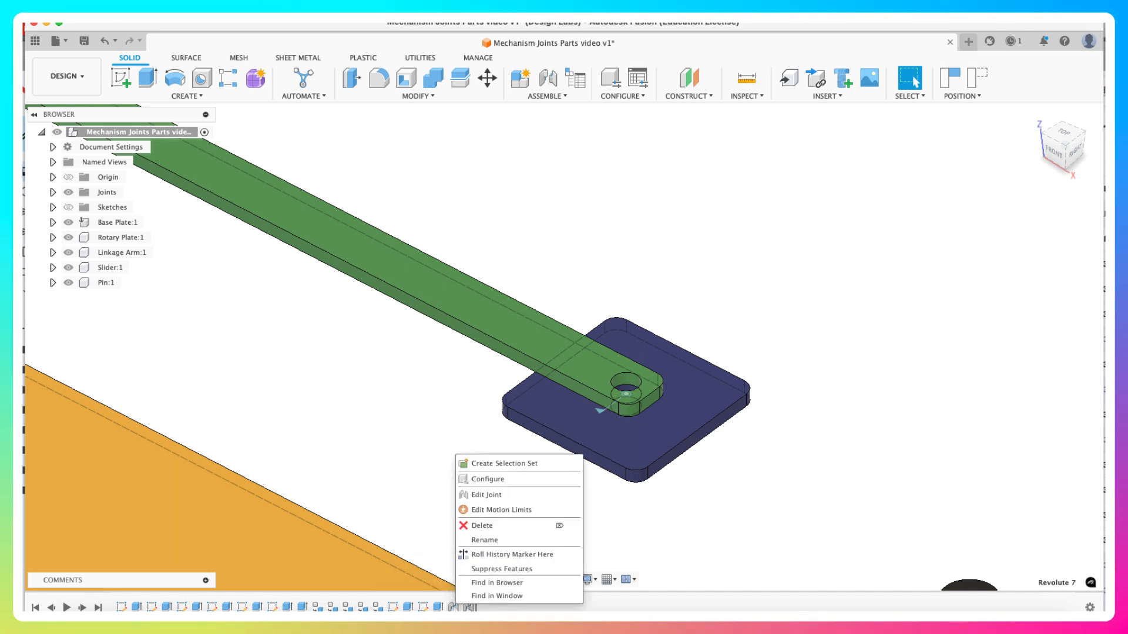
click(477, 511)
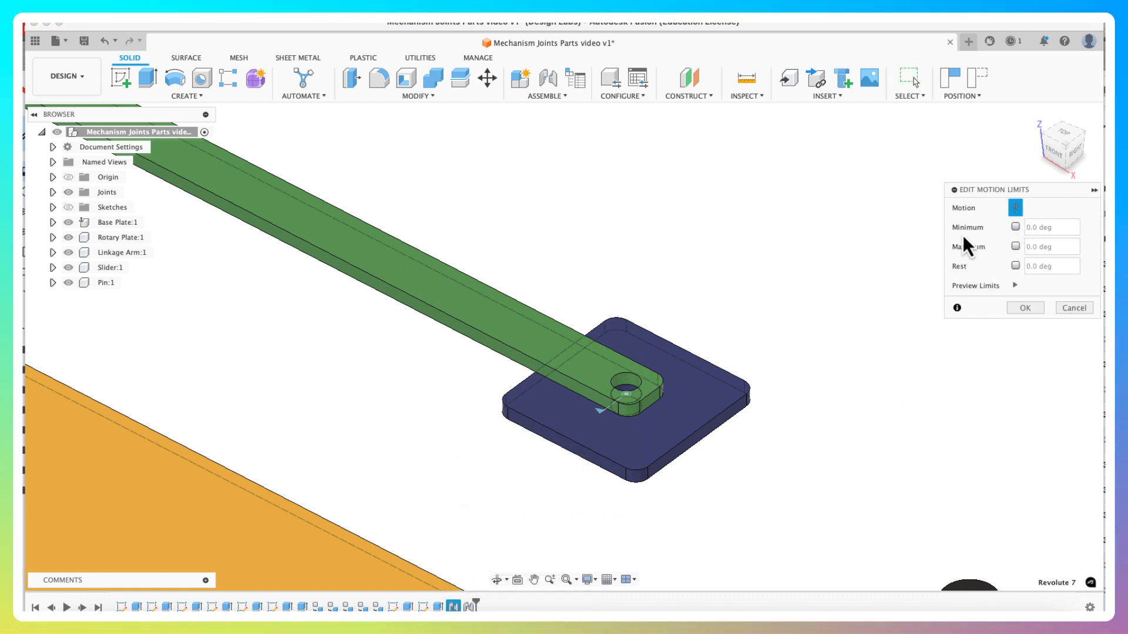
click(1073, 308)
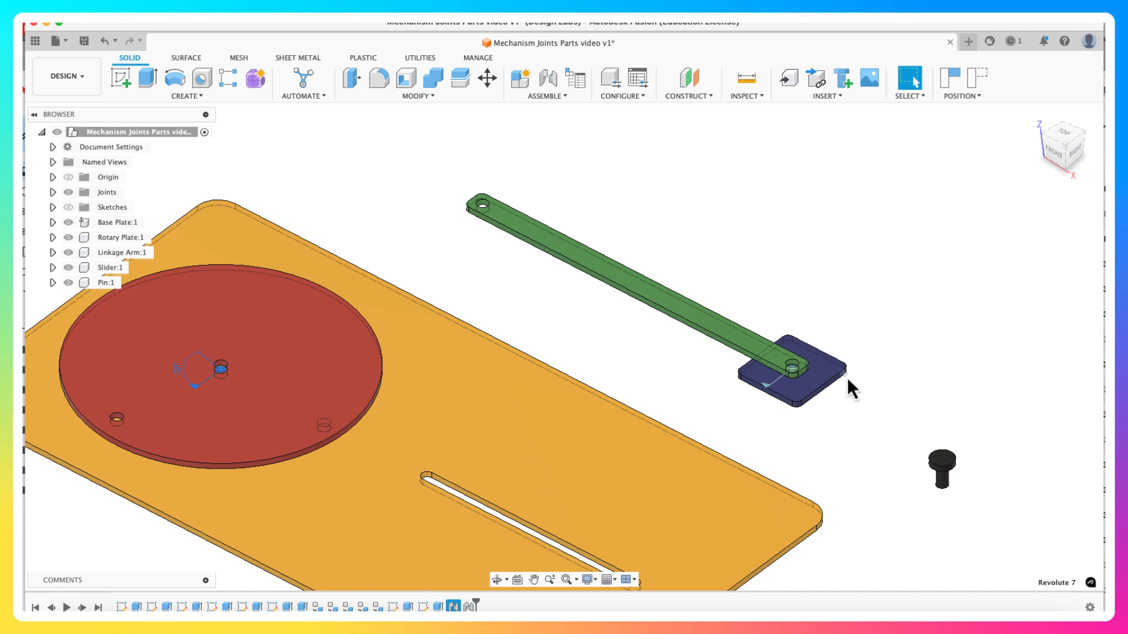
- Move the joined slider and linkage arm and rotate the rotary plate to test both revolute joints
drag(823, 365, 869, 379)
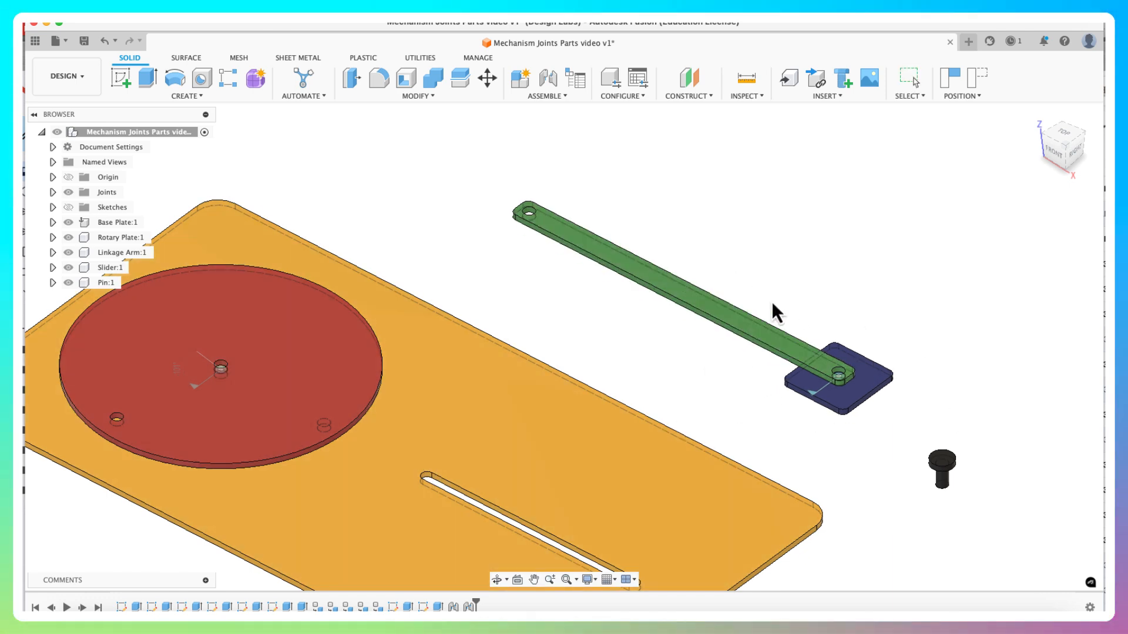
drag(758, 331, 680, 358)
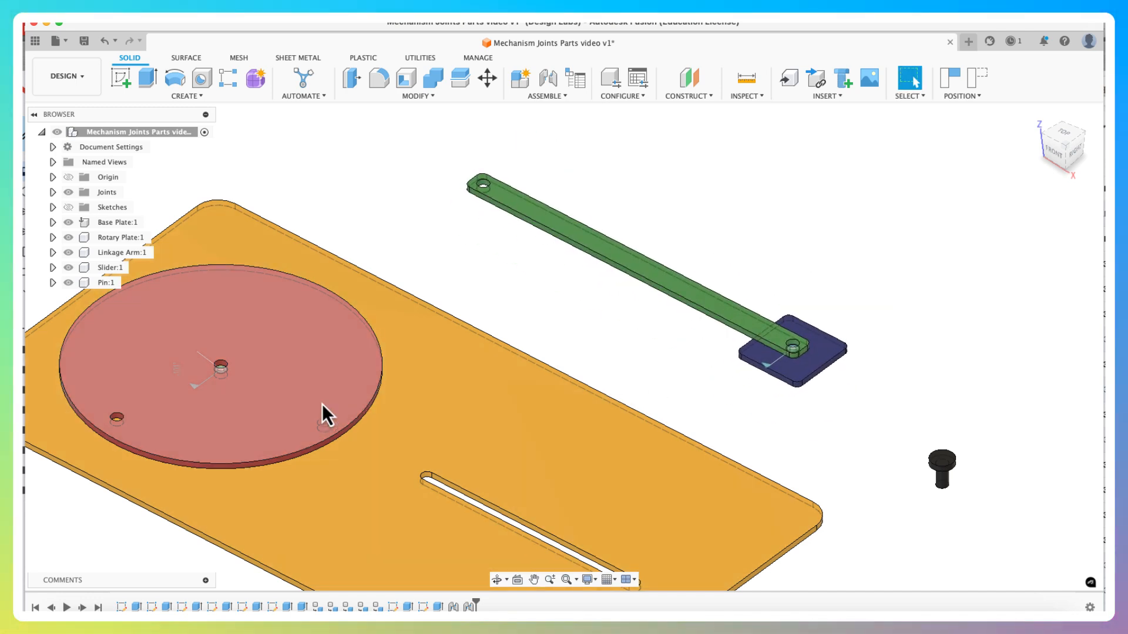
drag(325, 411, 299, 449)
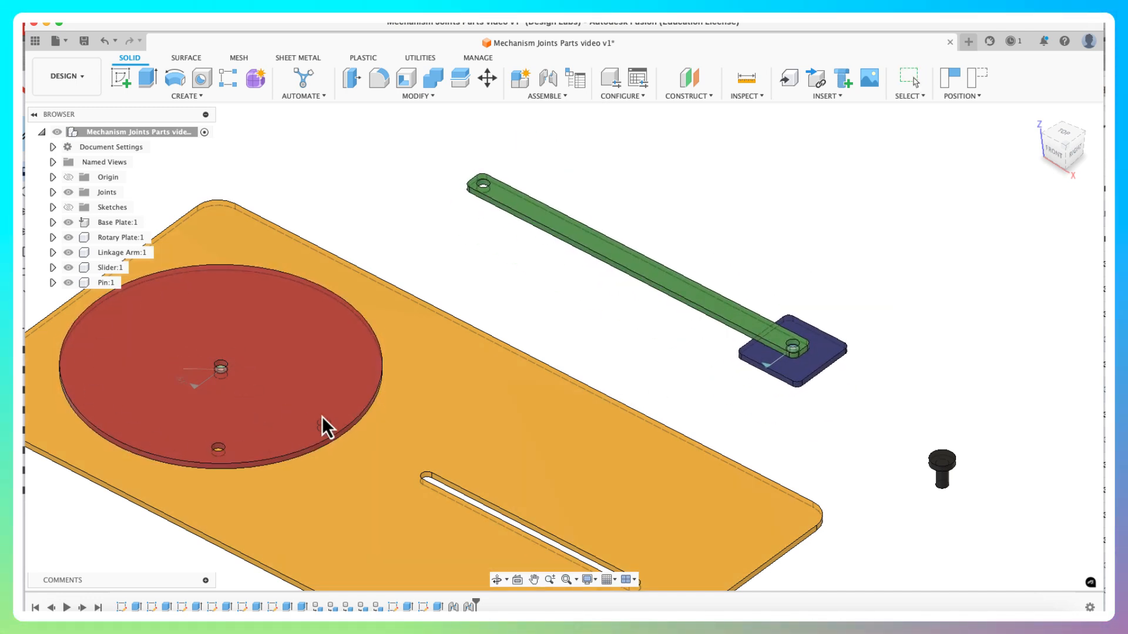
drag(342, 378, 352, 385)
drag(682, 283, 694, 262)
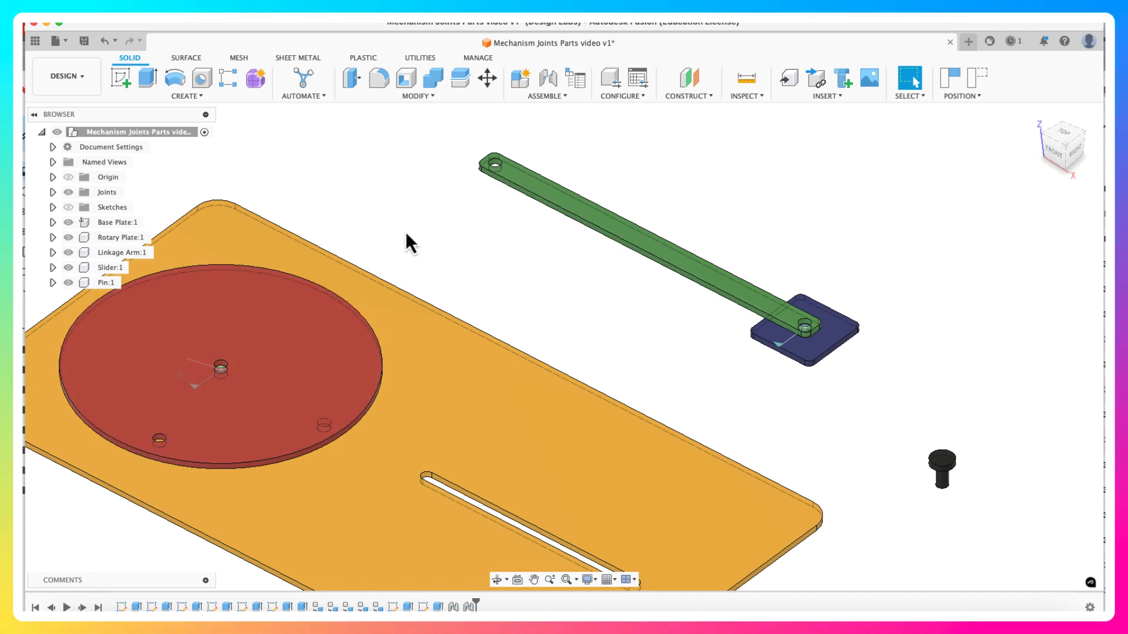
- Start a revolute joint with its first snap point at the top centre of the rotary plate's off-centre hole
click(548, 79)
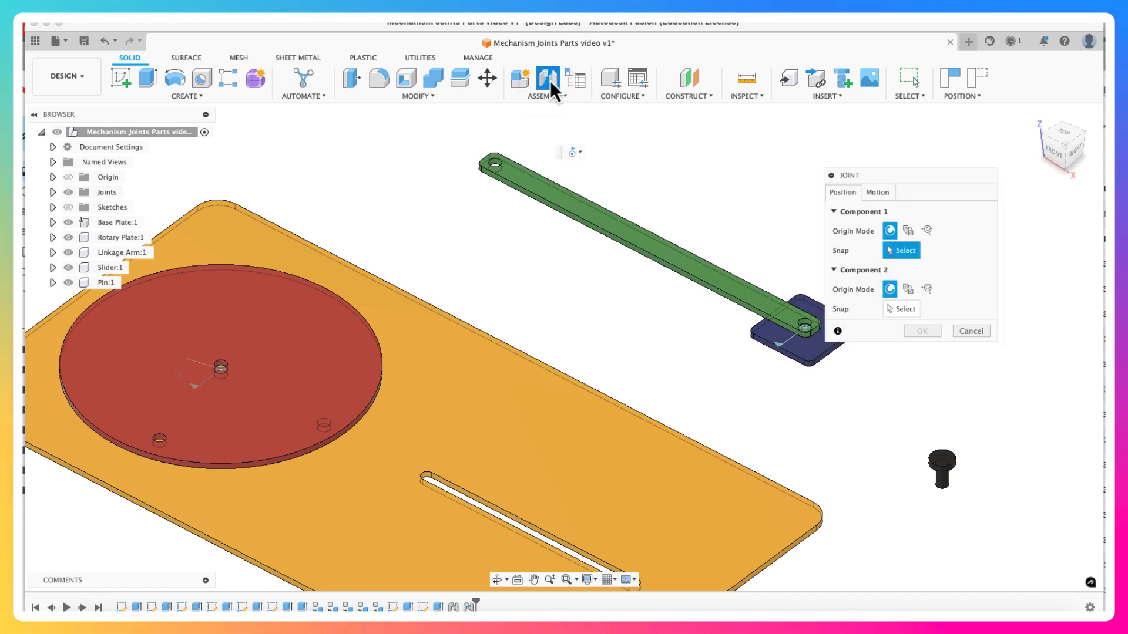
click(876, 193)
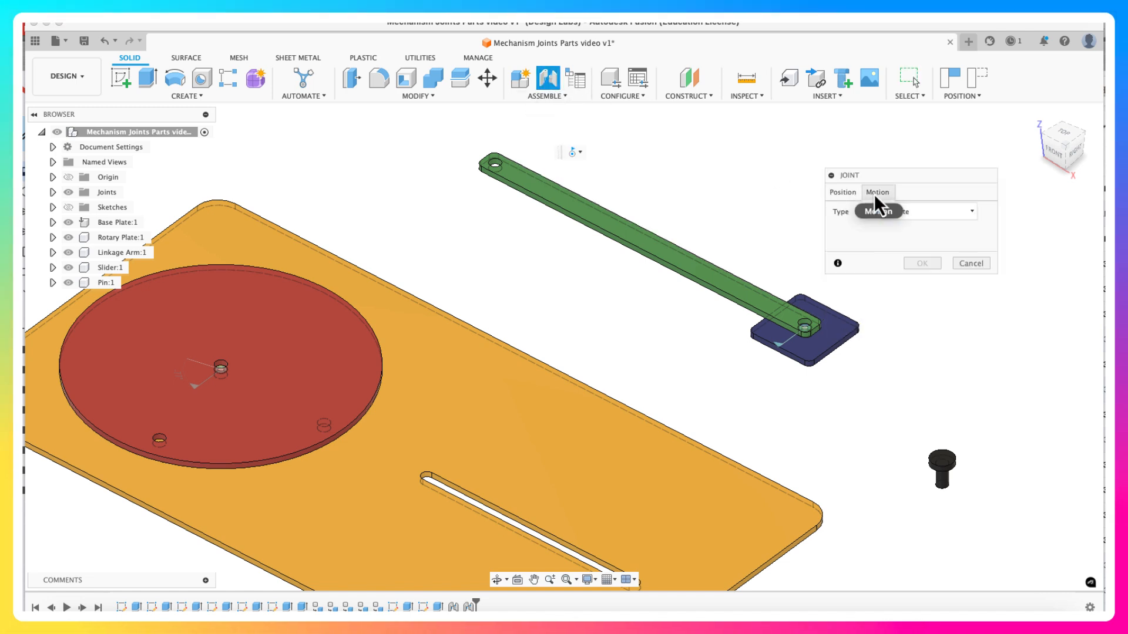
click(844, 193)
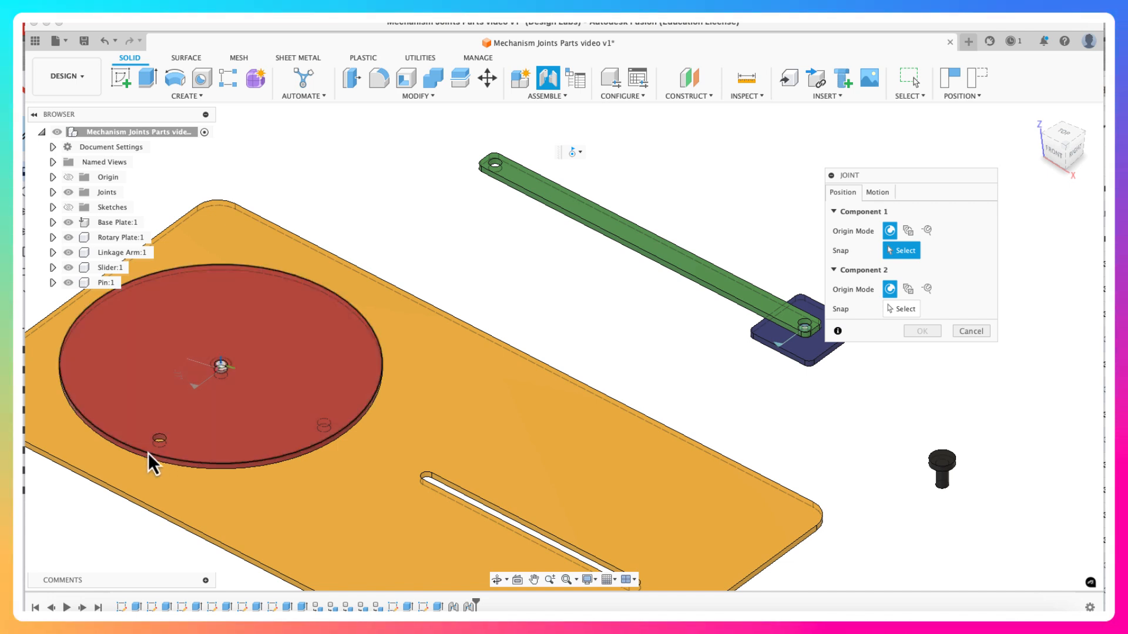
scroll(153, 448, up, 8)
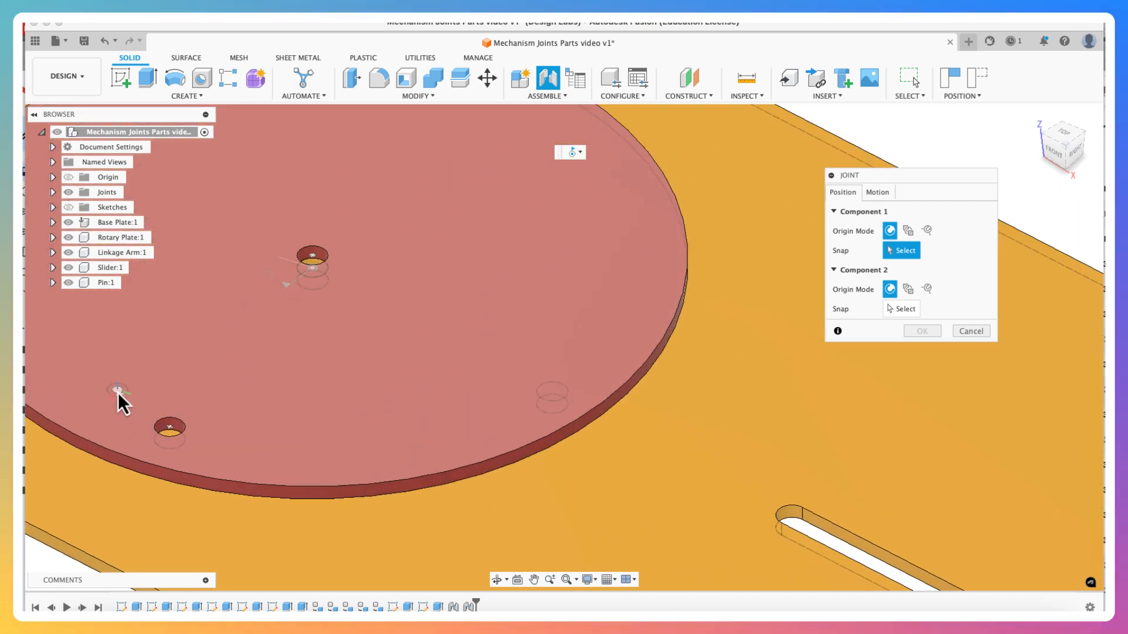
click(172, 430)
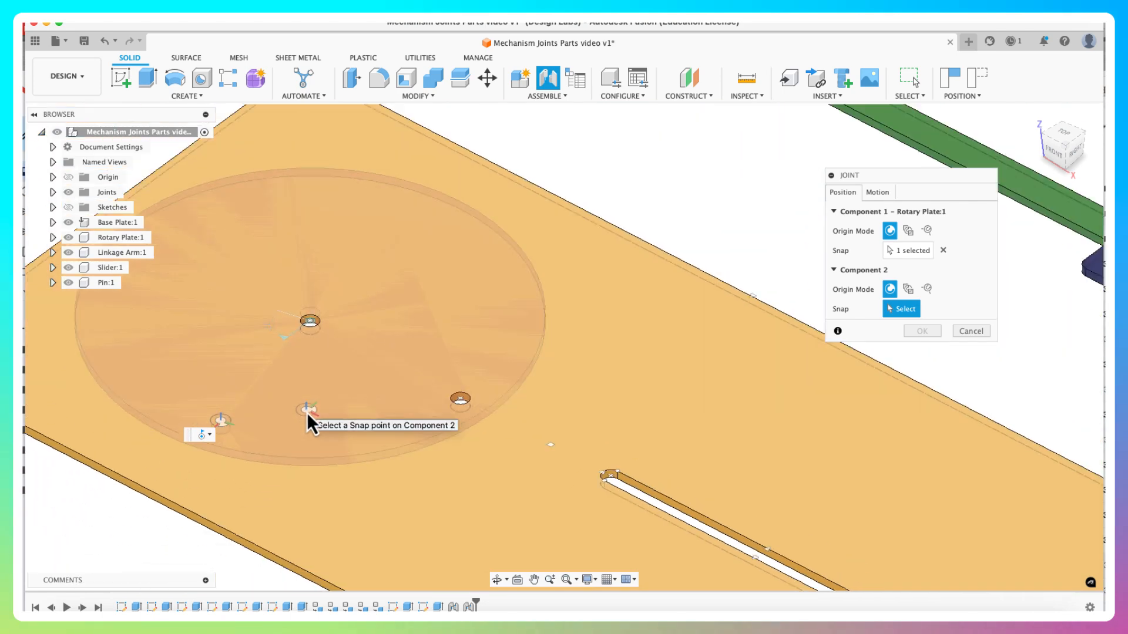
- Set the joint's second snap point at the underside centre of the hole in the linkage arm's free end
scroll(306, 412, down, 5)
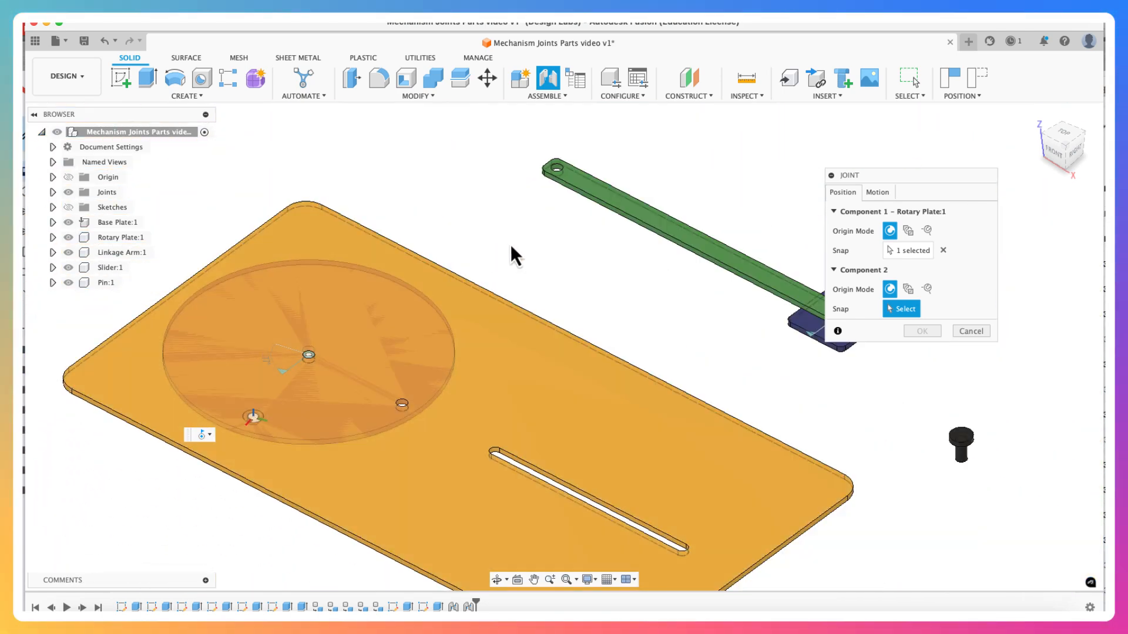
shift+middle_drag(527, 256, 528, 194)
scroll(559, 344, up, 4)
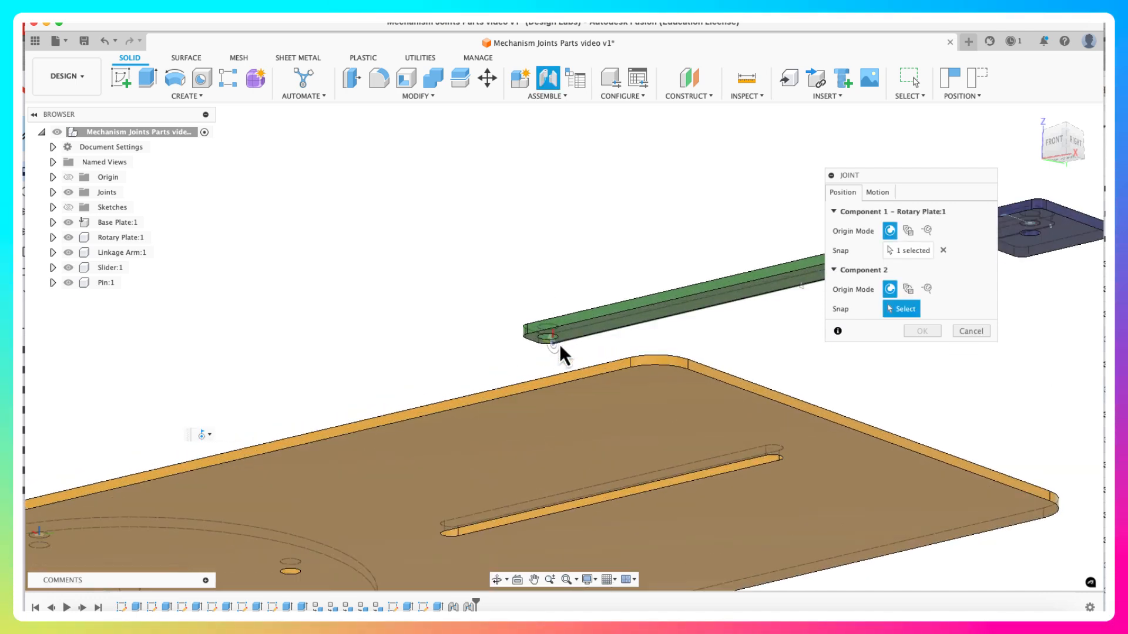
scroll(560, 345, up, 4)
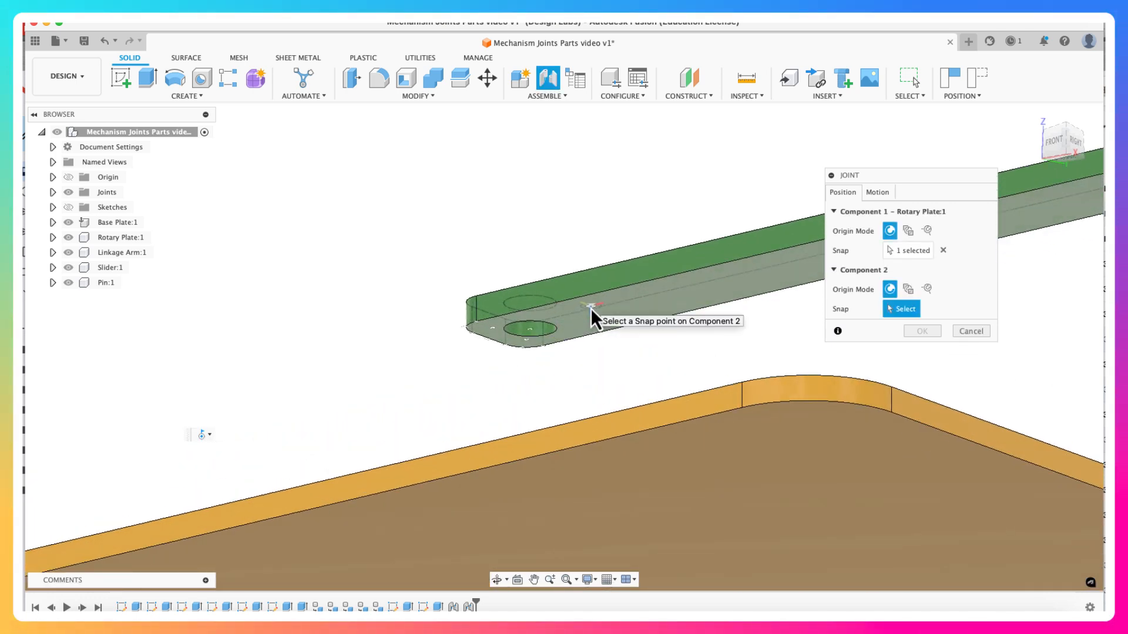
click(527, 334)
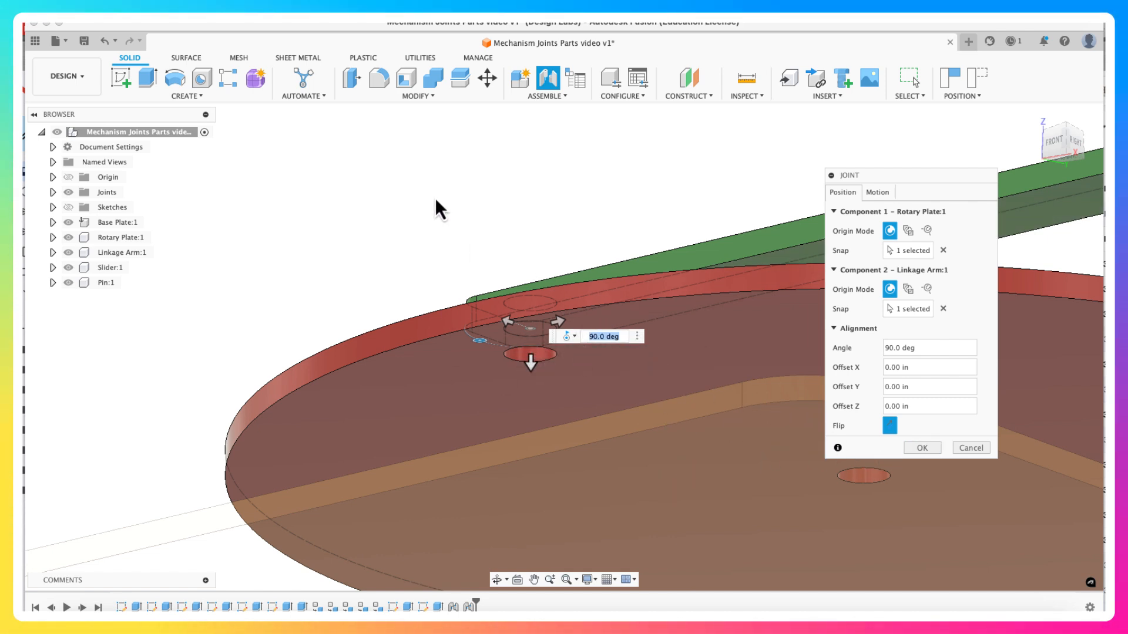
- Preview the opposite flip direction, restore the original alignment, and create the revolute joint between the rotary plate and linkage arm
shift+middle_drag(435, 197, 456, 235)
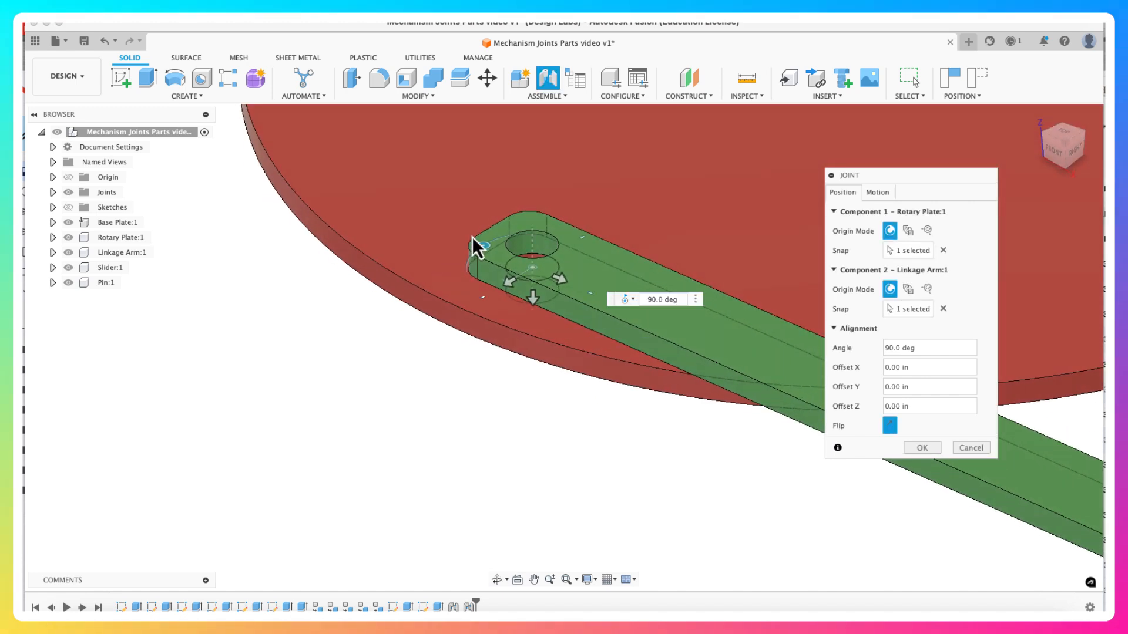
scroll(471, 232, up, 5)
scroll(473, 234, down, 5)
scroll(474, 234, down, 5)
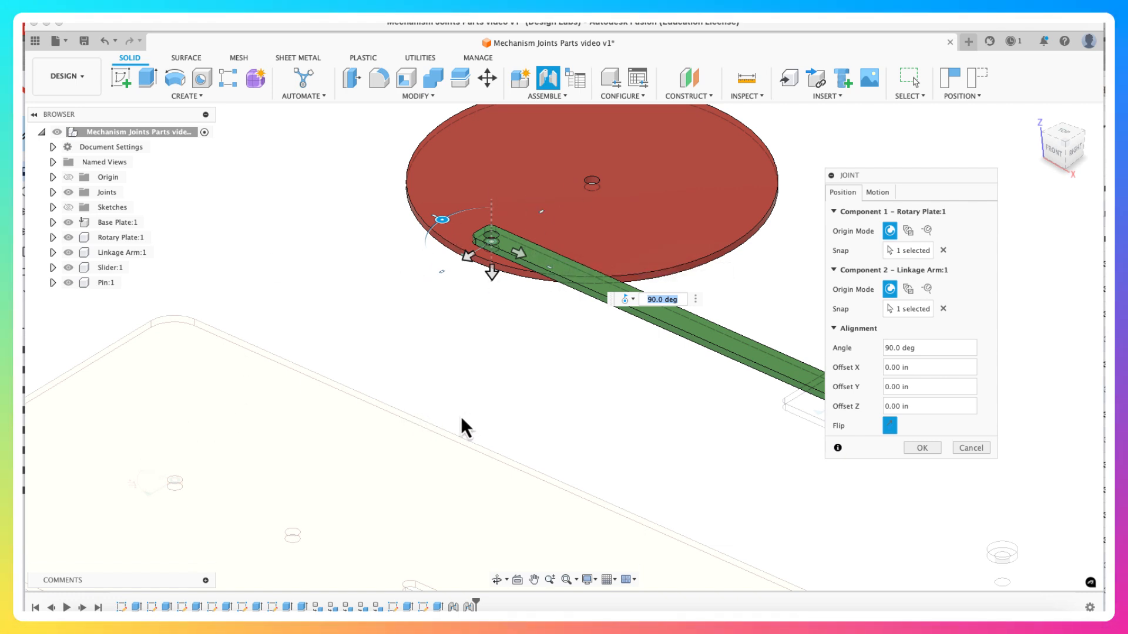
click(891, 426)
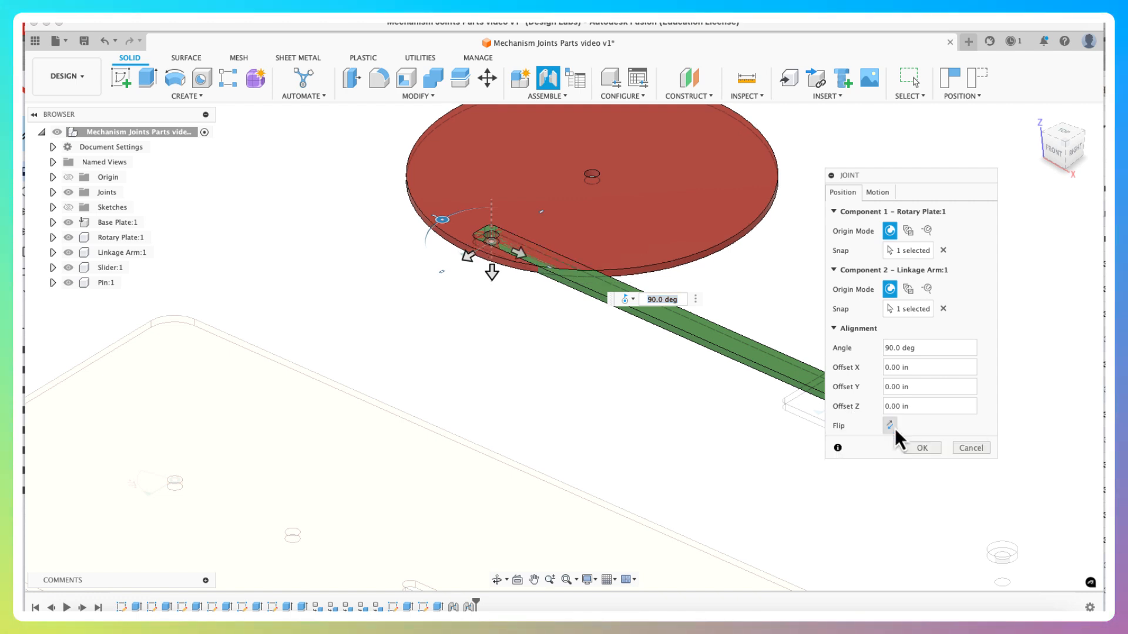
click(891, 425)
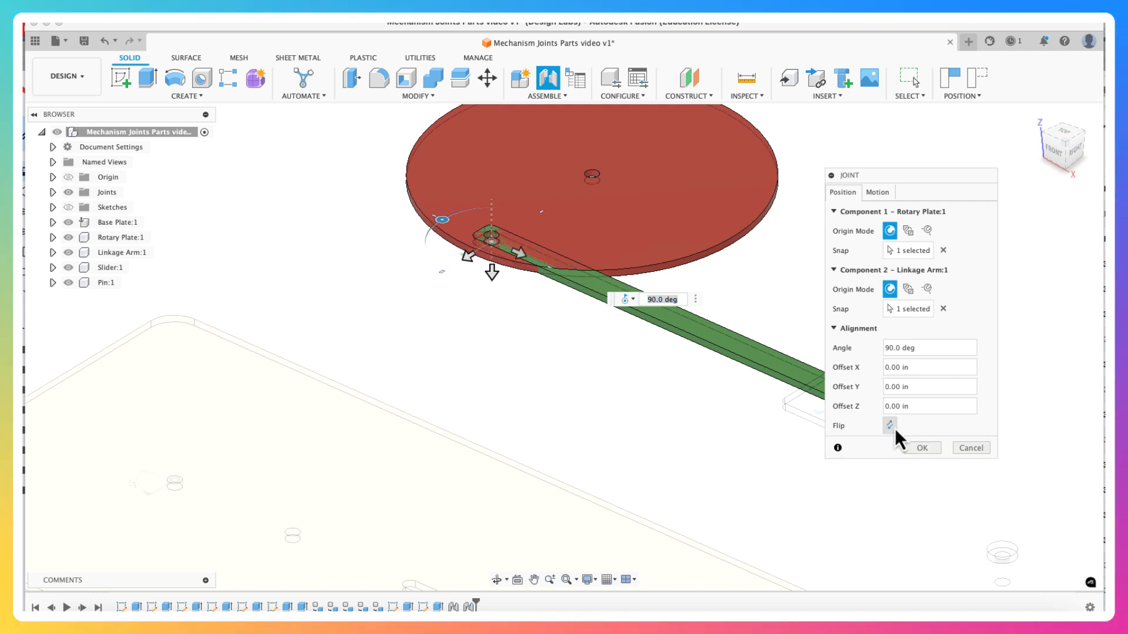
click(927, 450)
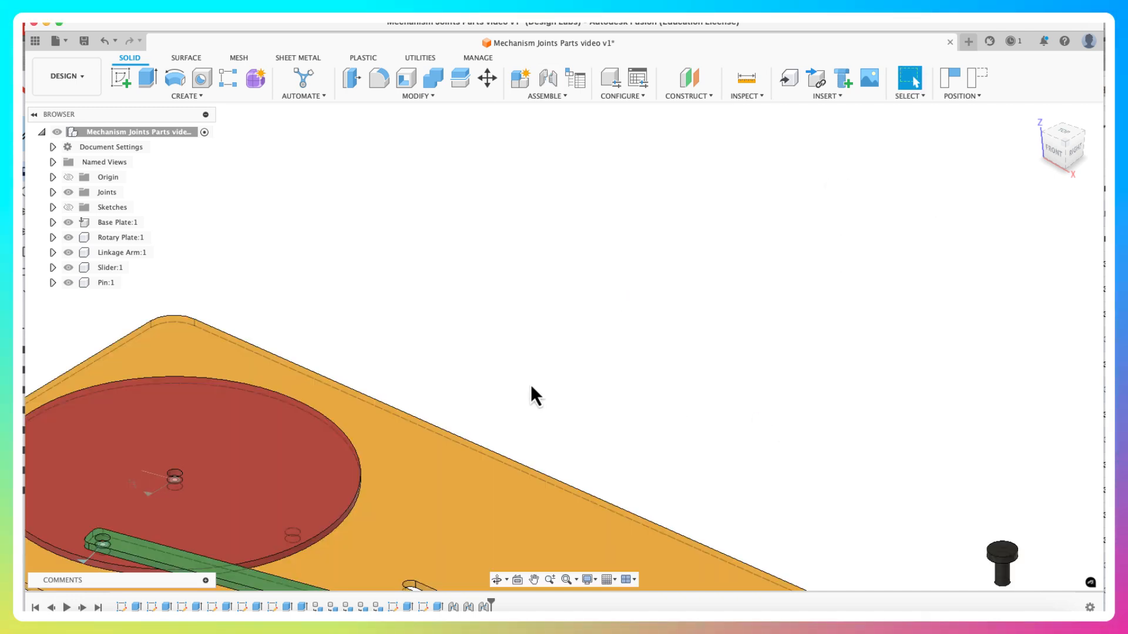
- Move the linkage arm and slider around the rotary plate to test the connected revolute joints
scroll(531, 385, down, 5)
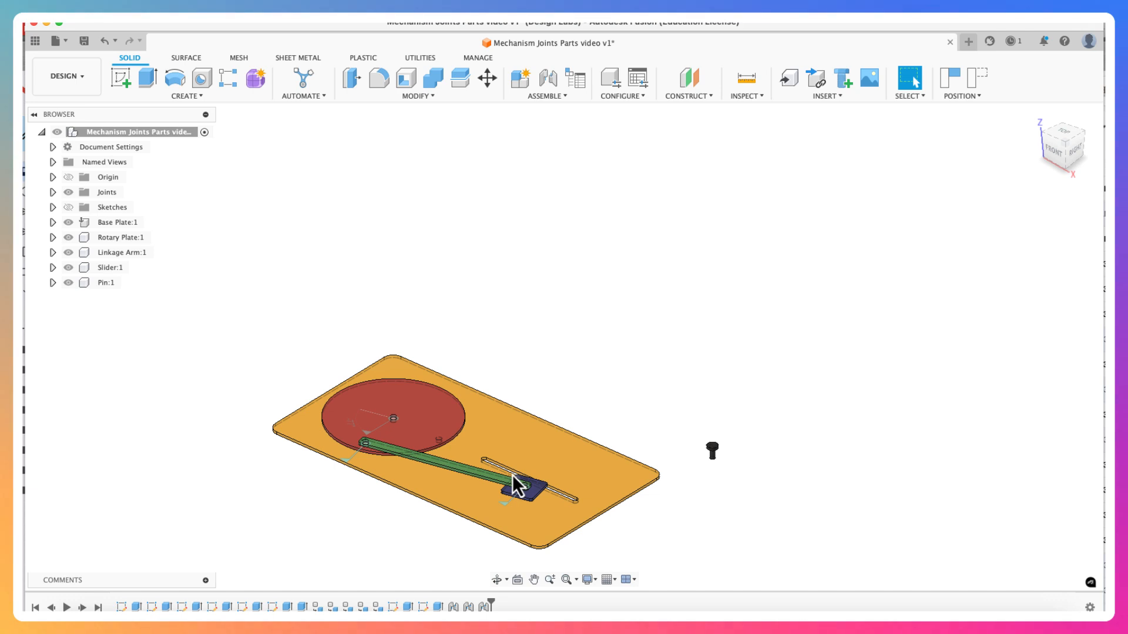
drag(502, 482, 462, 443)
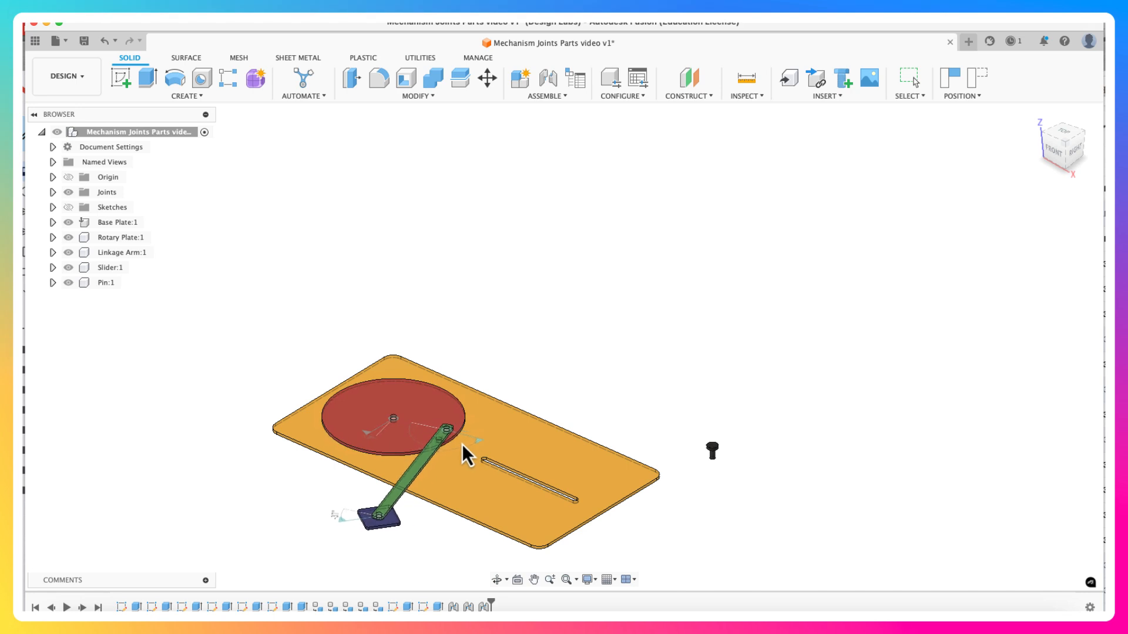
drag(349, 393, 836, 424)
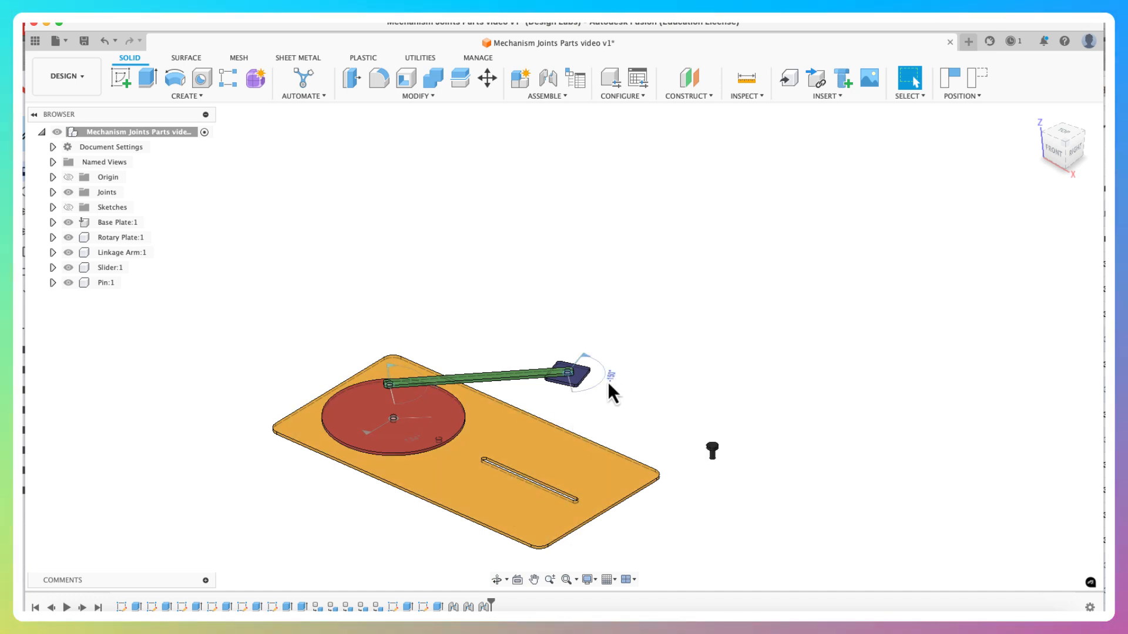
shift+middle_drag(607, 382, 592, 418)
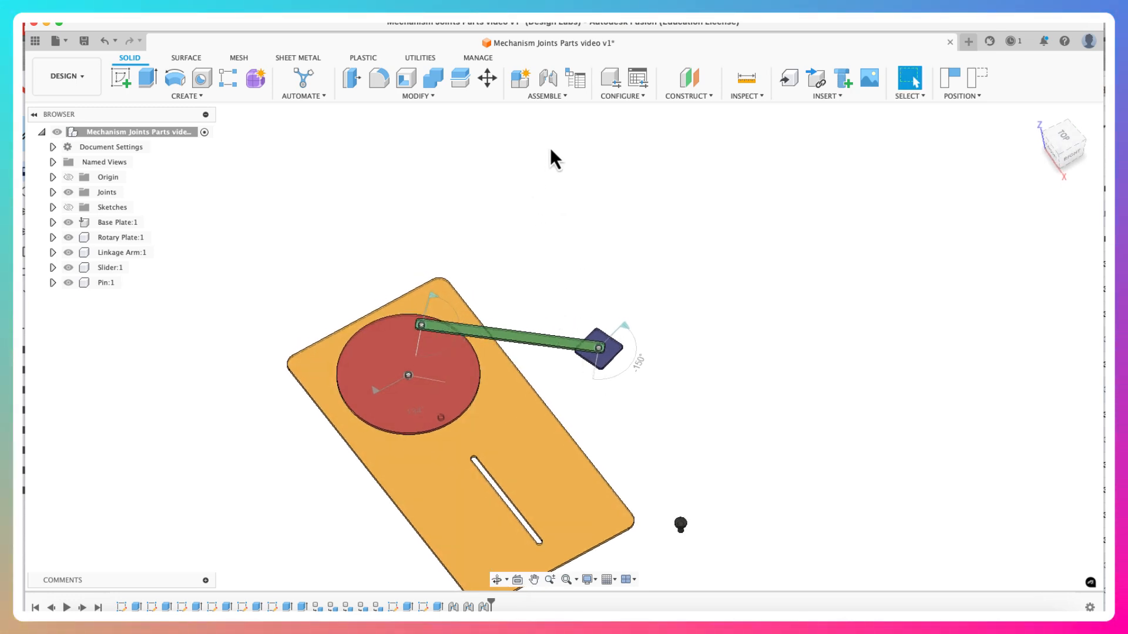
- Start a joint with Cylindrical motion and set its first snap point at the centre of the pin head's underside
click(546, 80)
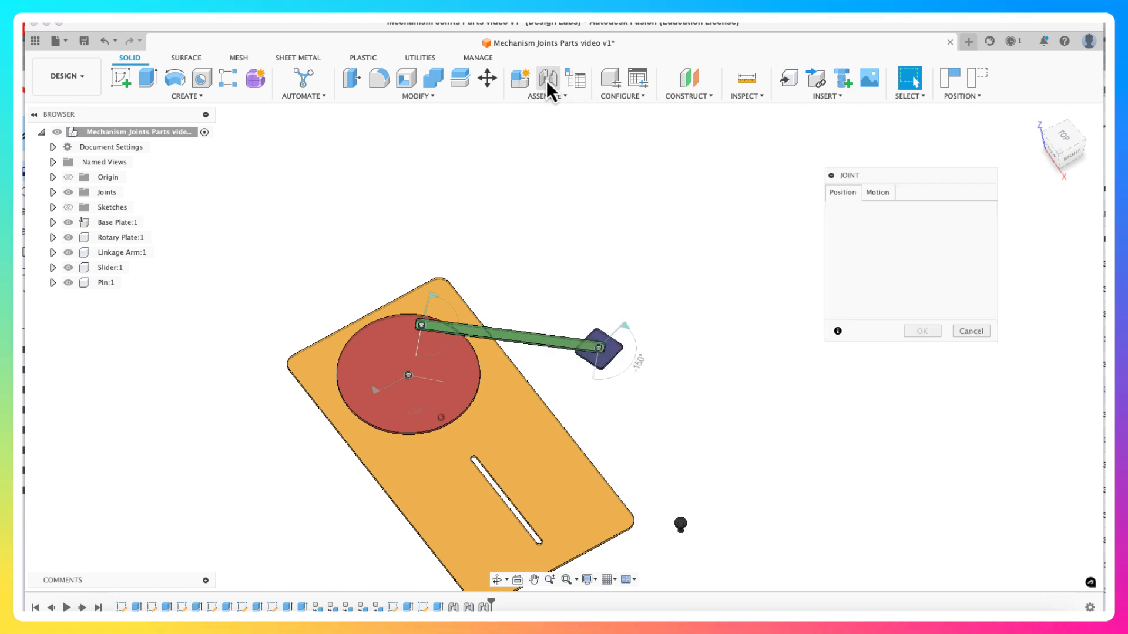
click(879, 193)
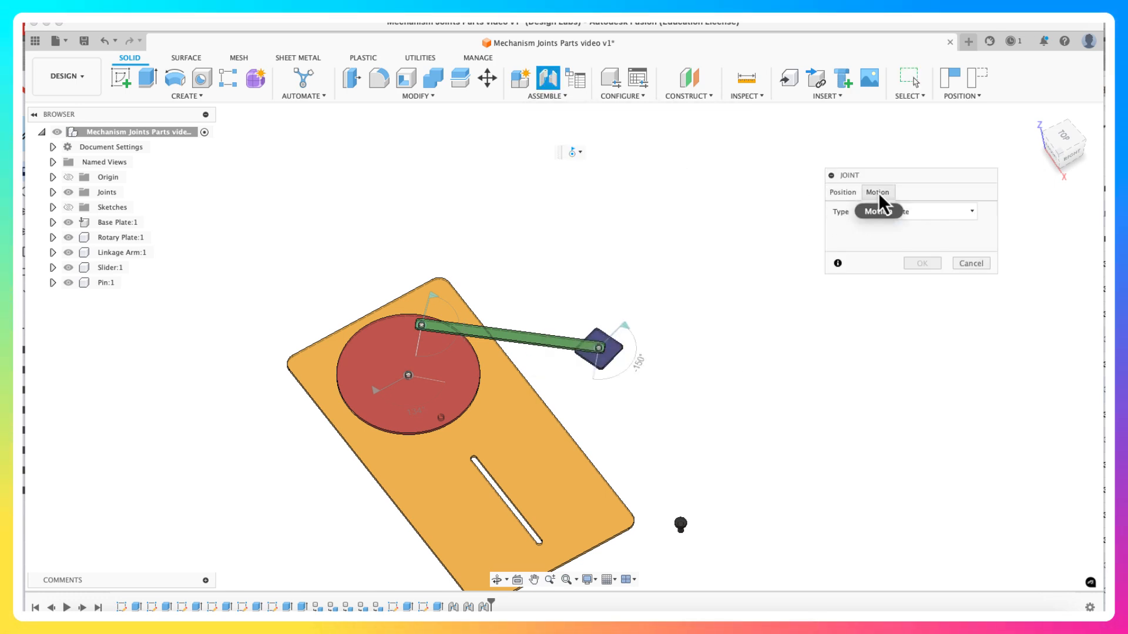
click(930, 216)
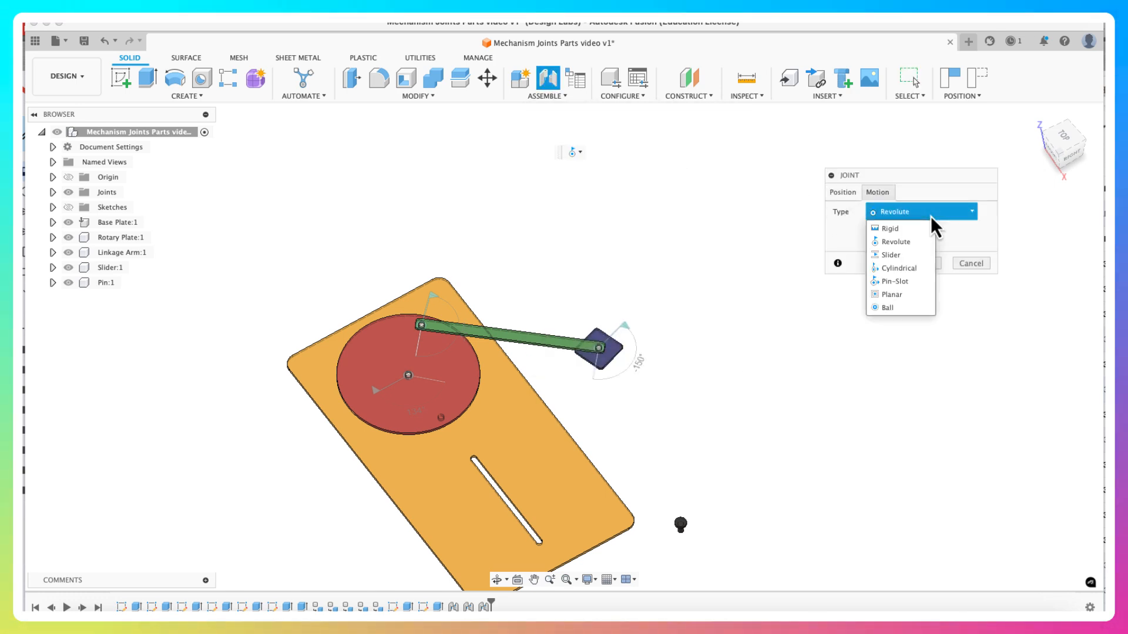
click(899, 268)
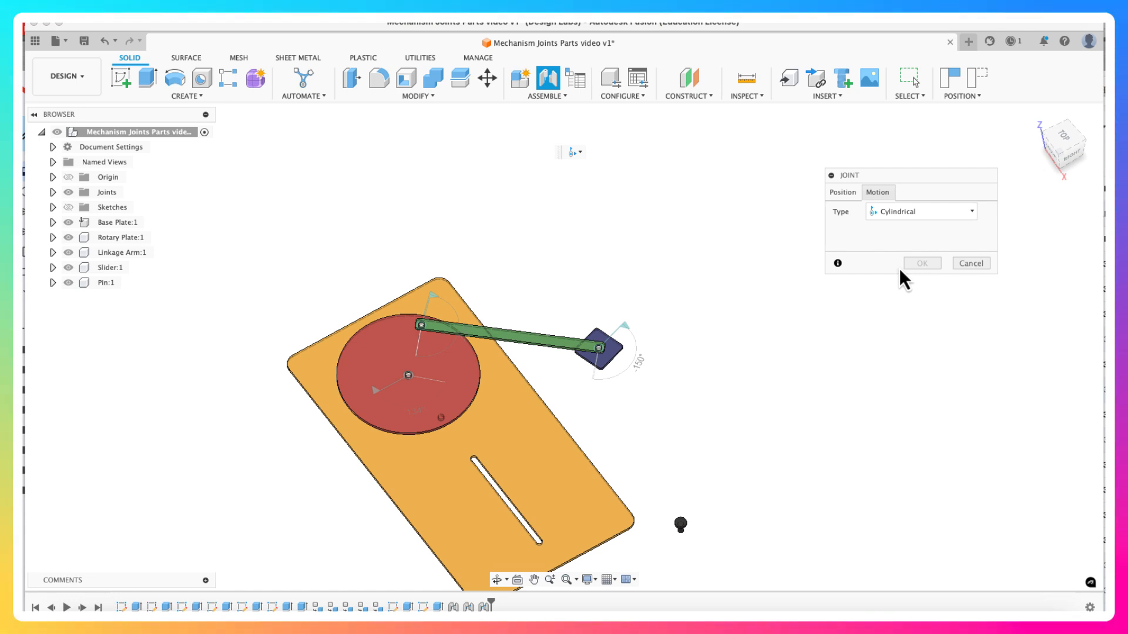
click(841, 191)
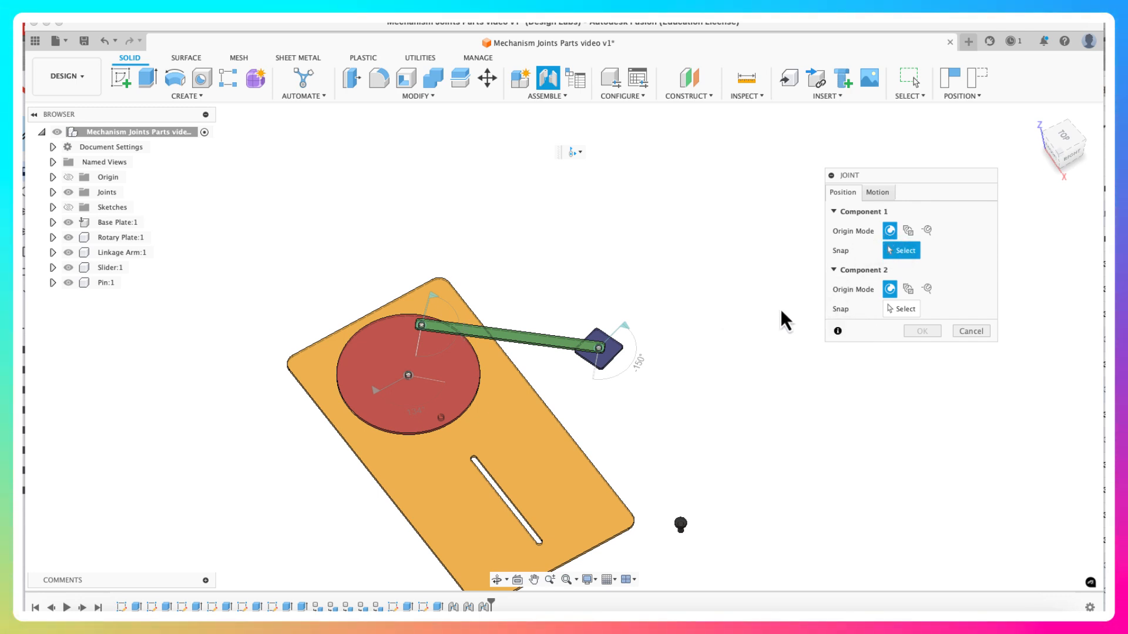
shift+middle_drag(759, 428, 728, 282)
scroll(675, 287, up, 3)
scroll(644, 305, up, 6)
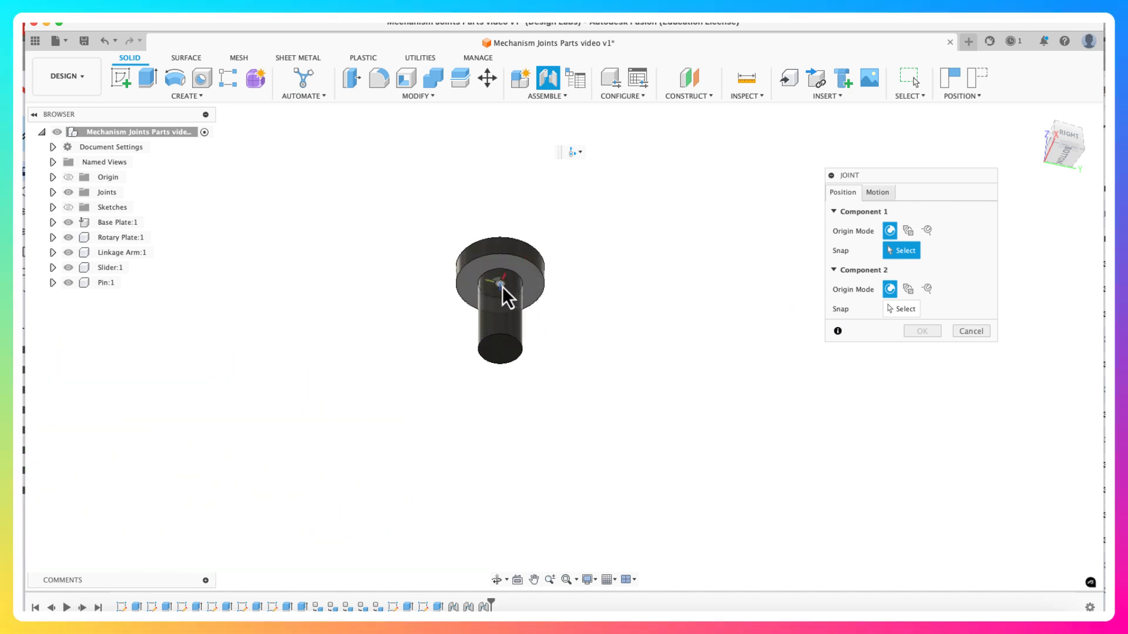
click(501, 287)
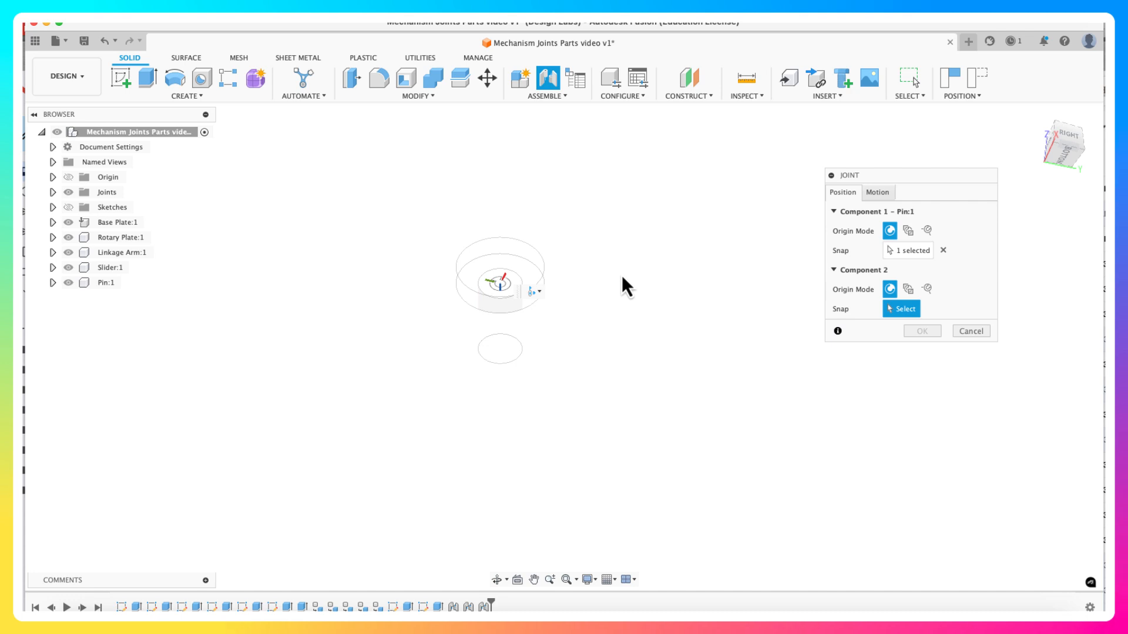
- Set the second snap point at the top centre of the linkage arm's hole above the slider and create the cylindrical joint
shift+middle_drag(688, 270, 424, 307)
scroll(424, 294, down, 10)
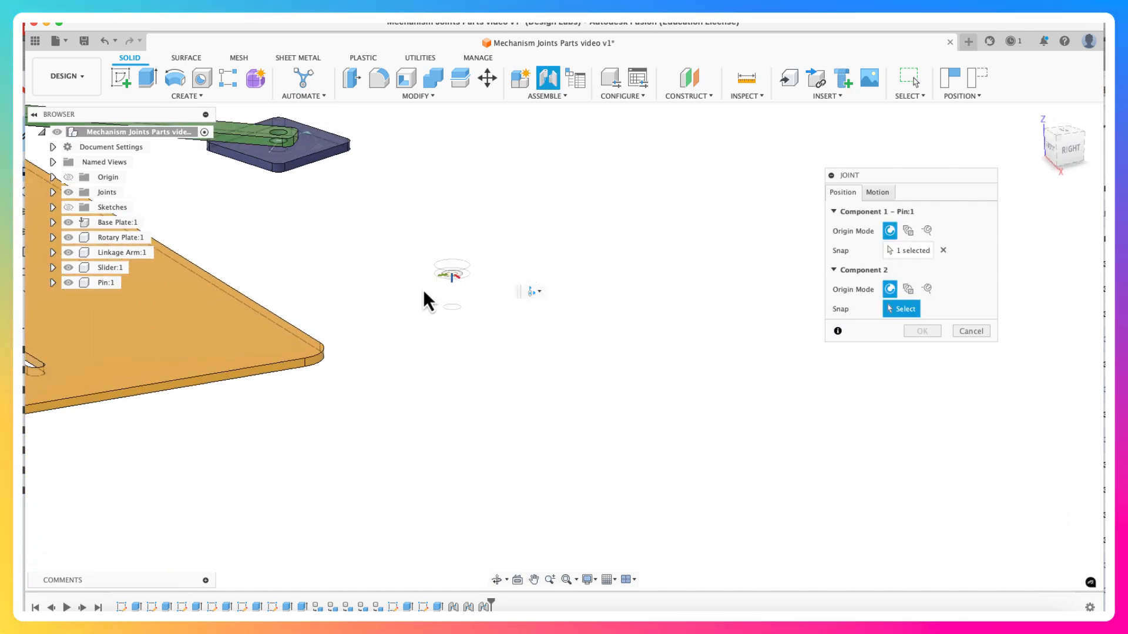
scroll(336, 186, up, 10)
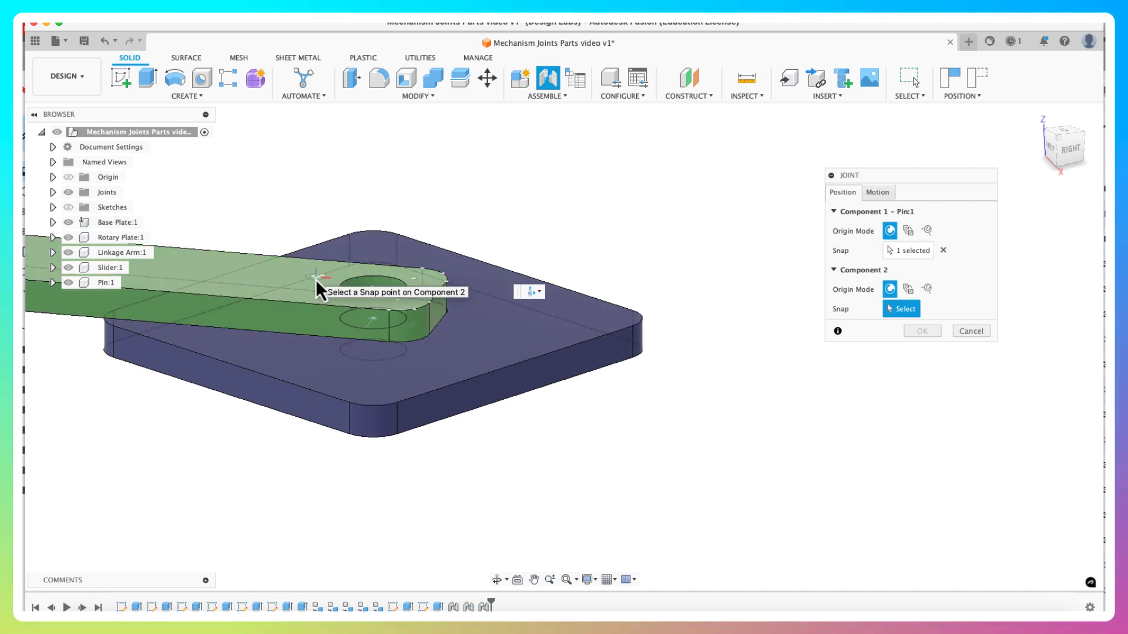
click(370, 289)
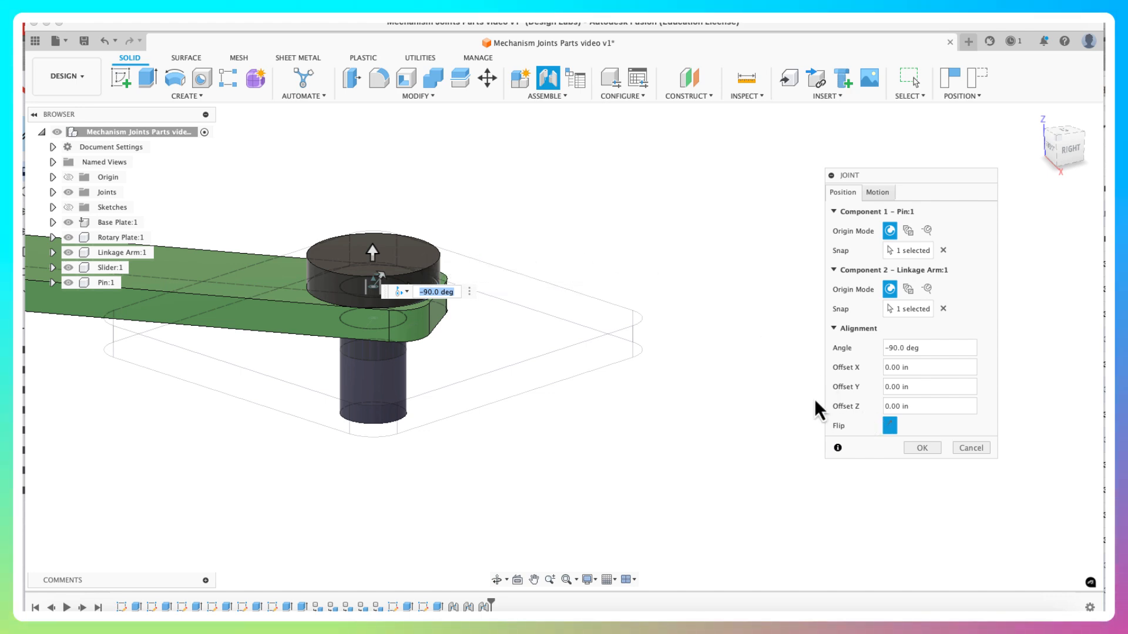
click(923, 448)
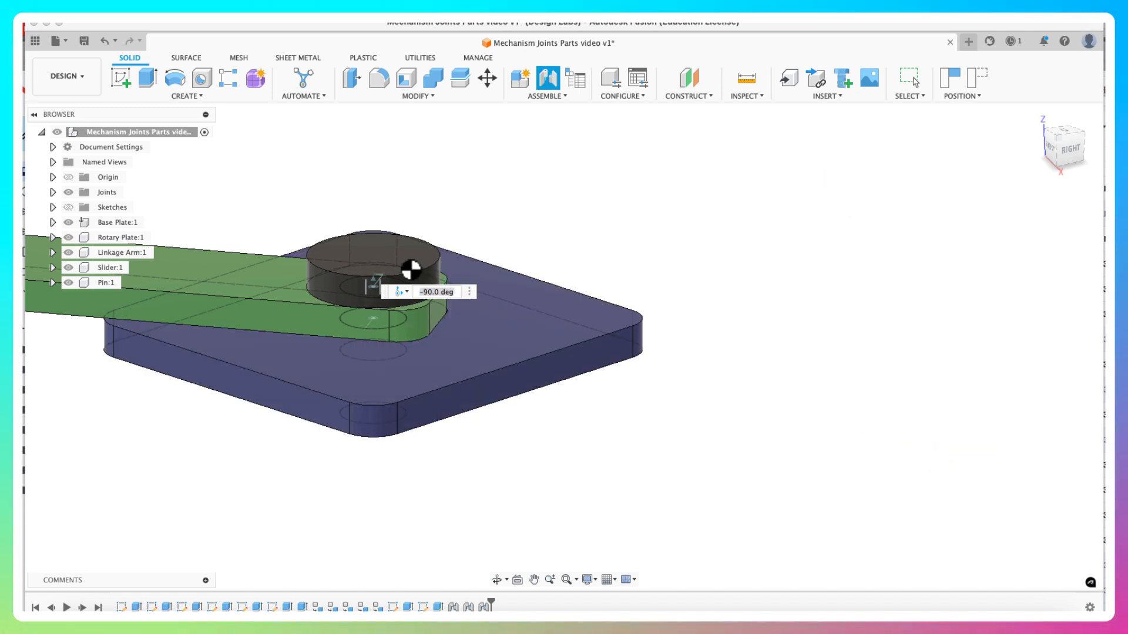
- Move the pin along its axis to test the cylindrical joint and examine from below how it passes through the slider
drag(396, 249, 570, 214)
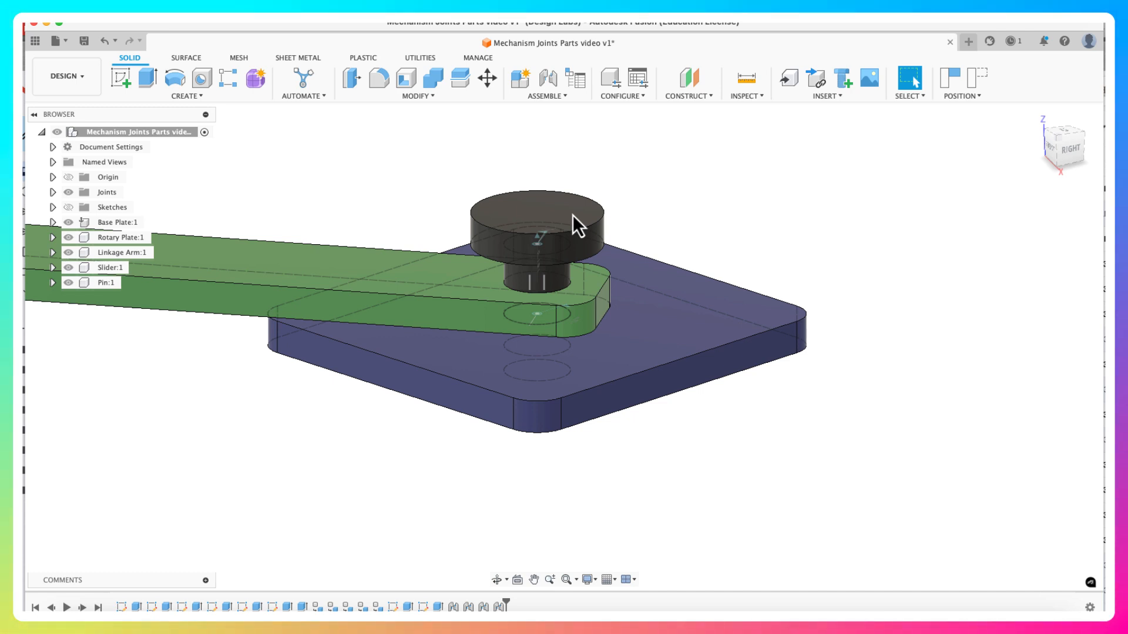
scroll(403, 396, down, 5)
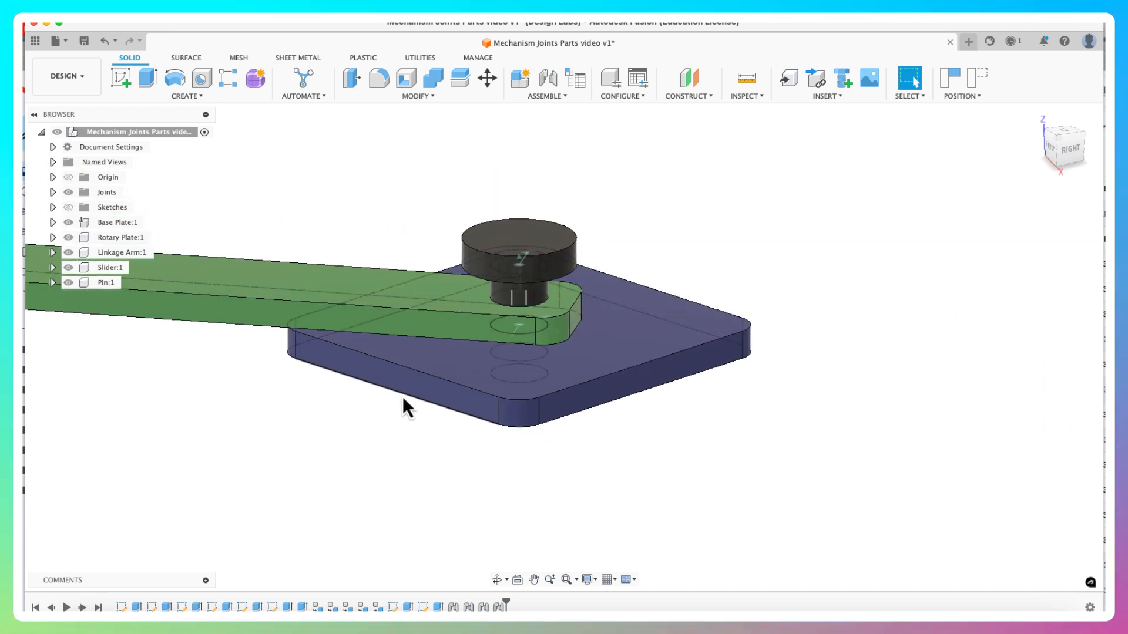
scroll(406, 397, down, 5)
middle_drag(463, 452, 523, 369)
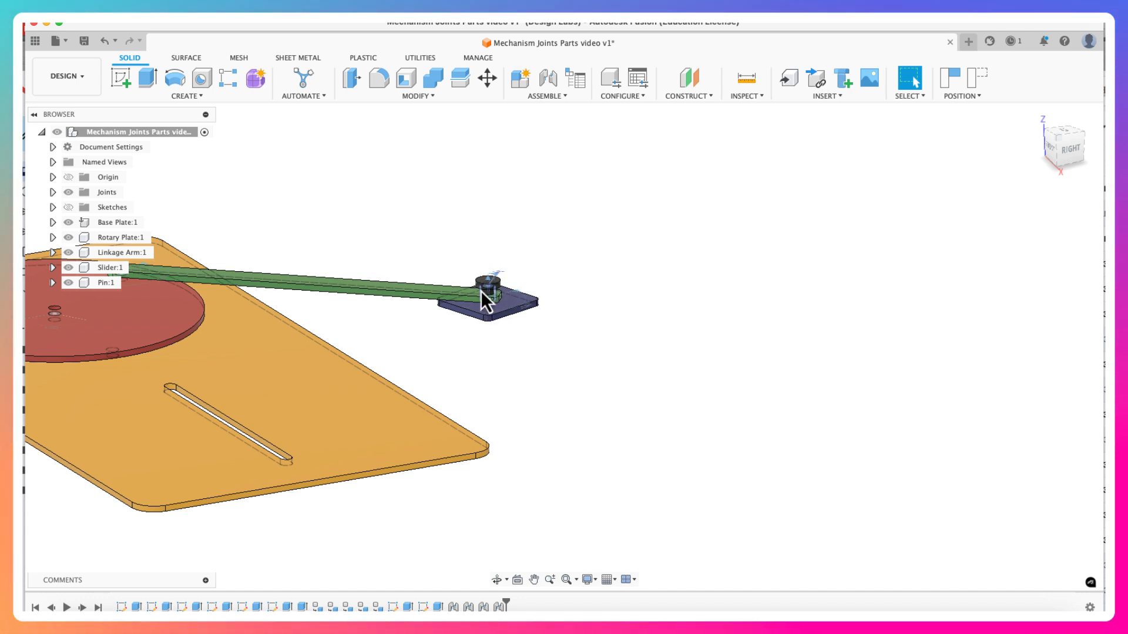
scroll(480, 292, up, 5)
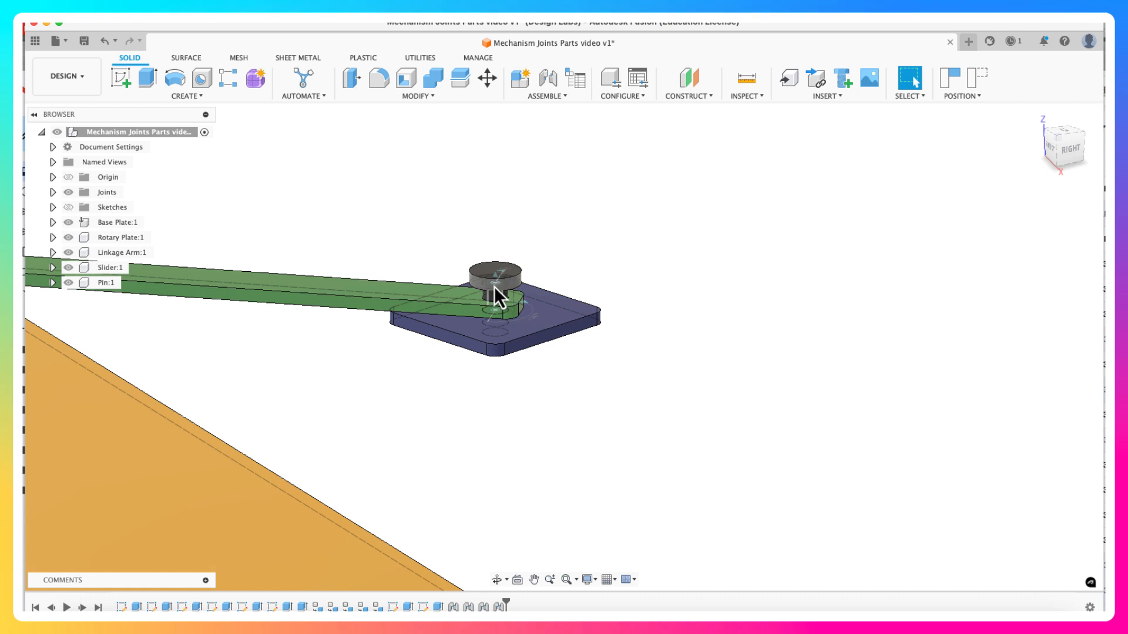
shift+middle_drag(527, 411, 487, 381)
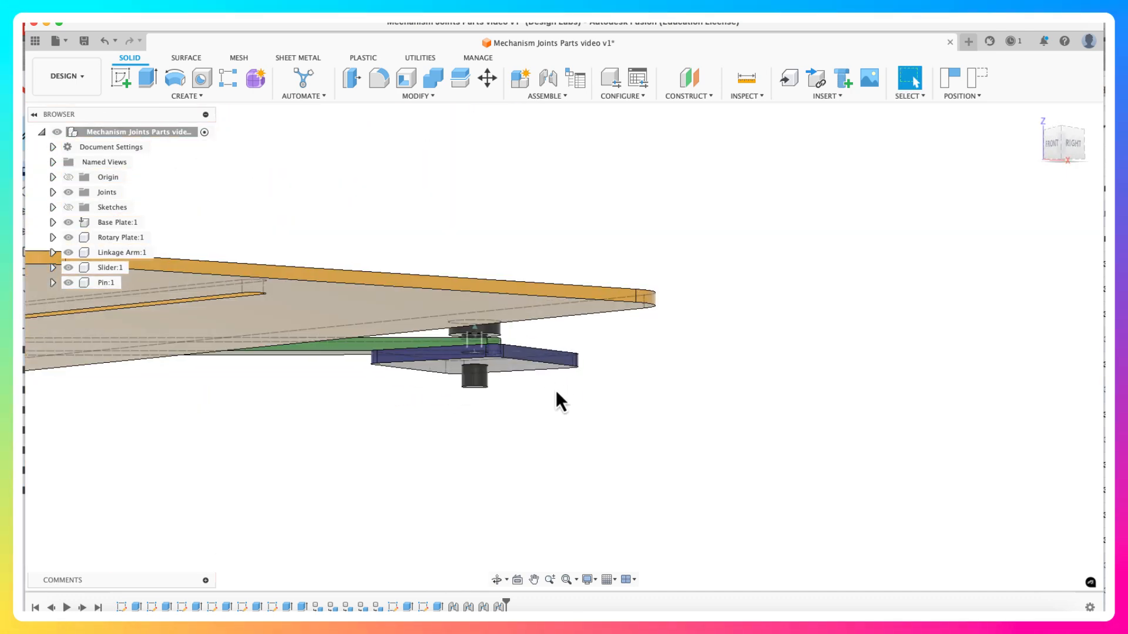
scroll(556, 396, up, 3)
scroll(556, 396, down, 8)
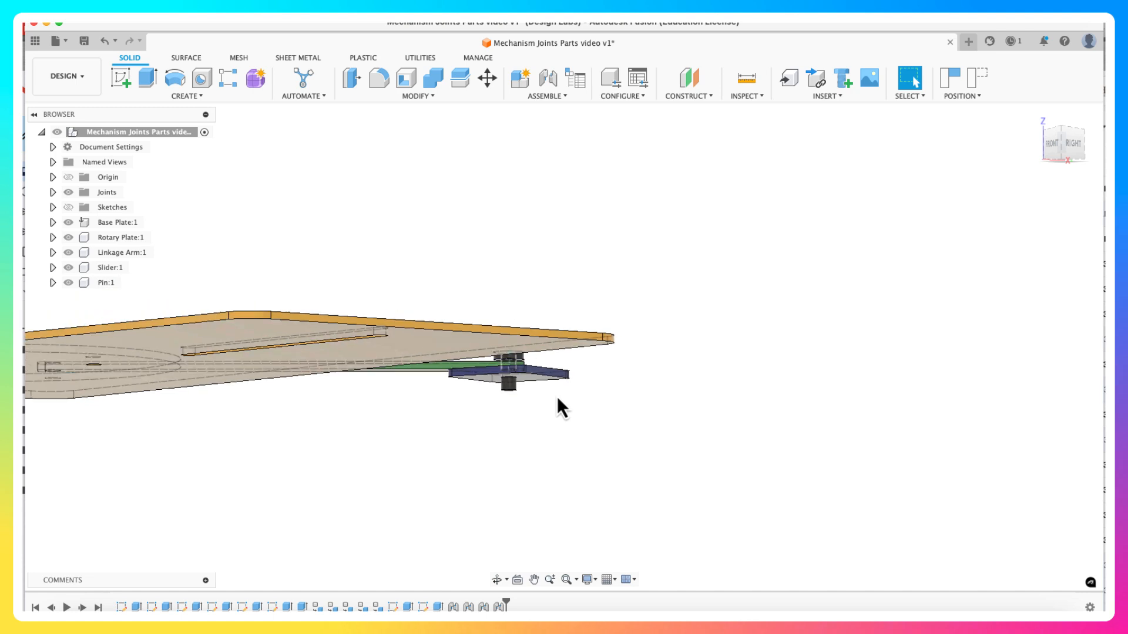
- Move the linkage arm with the slider and pin over the base plate's slot and examine the pin against the slot
shift+middle_drag(600, 411, 605, 422)
drag(368, 294, 267, 342)
shift+middle_drag(365, 434, 374, 383)
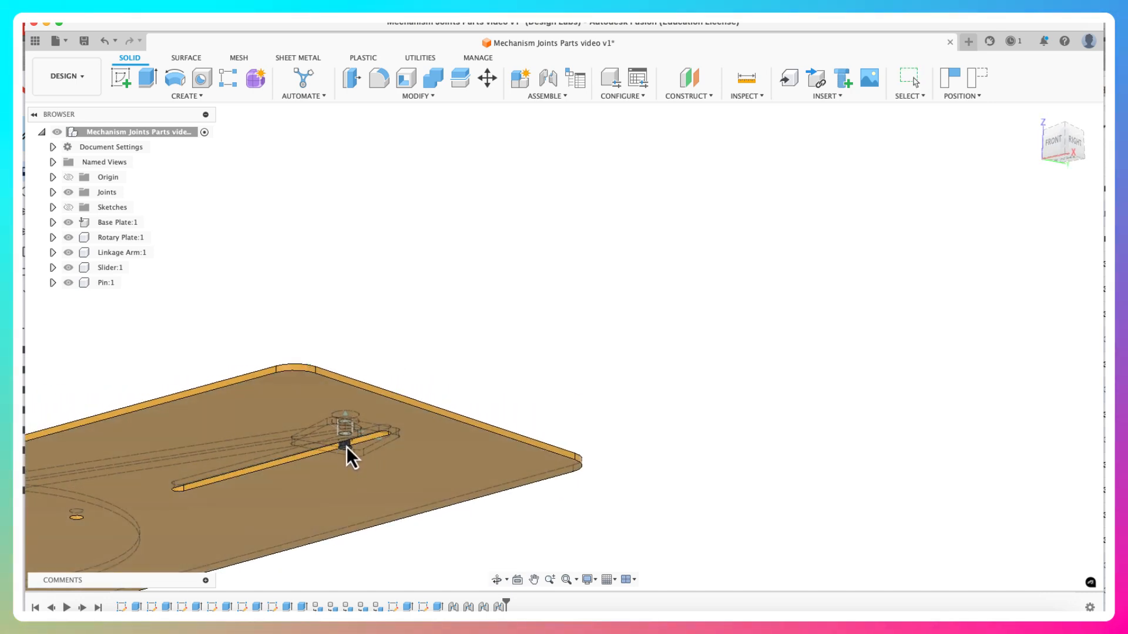
drag(347, 446, 344, 445)
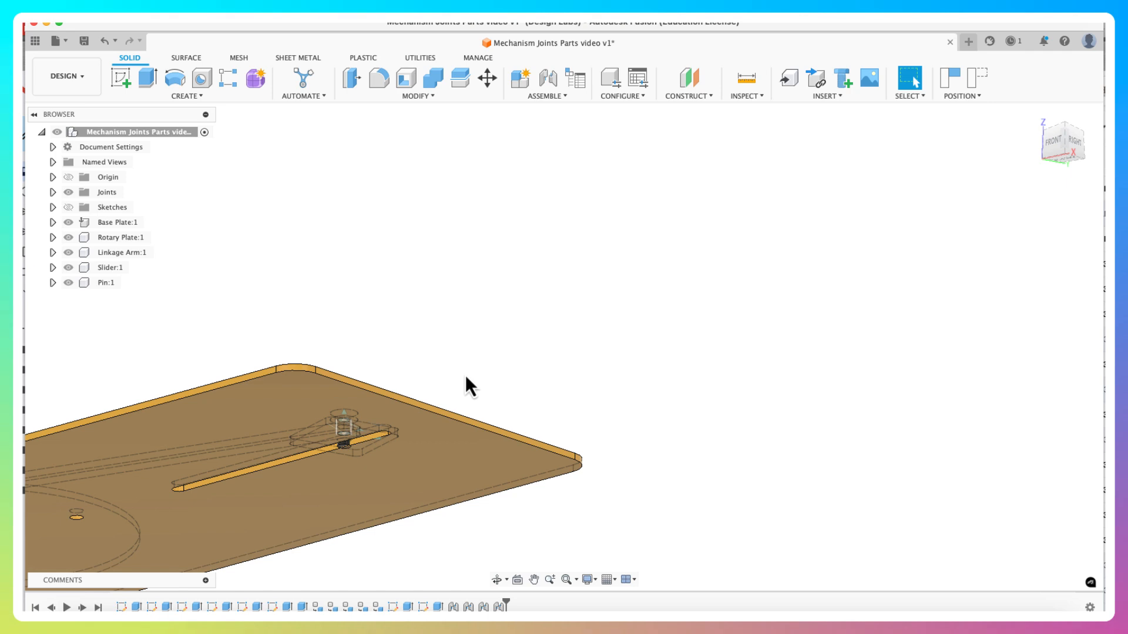
shift+middle_drag(455, 369, 426, 417)
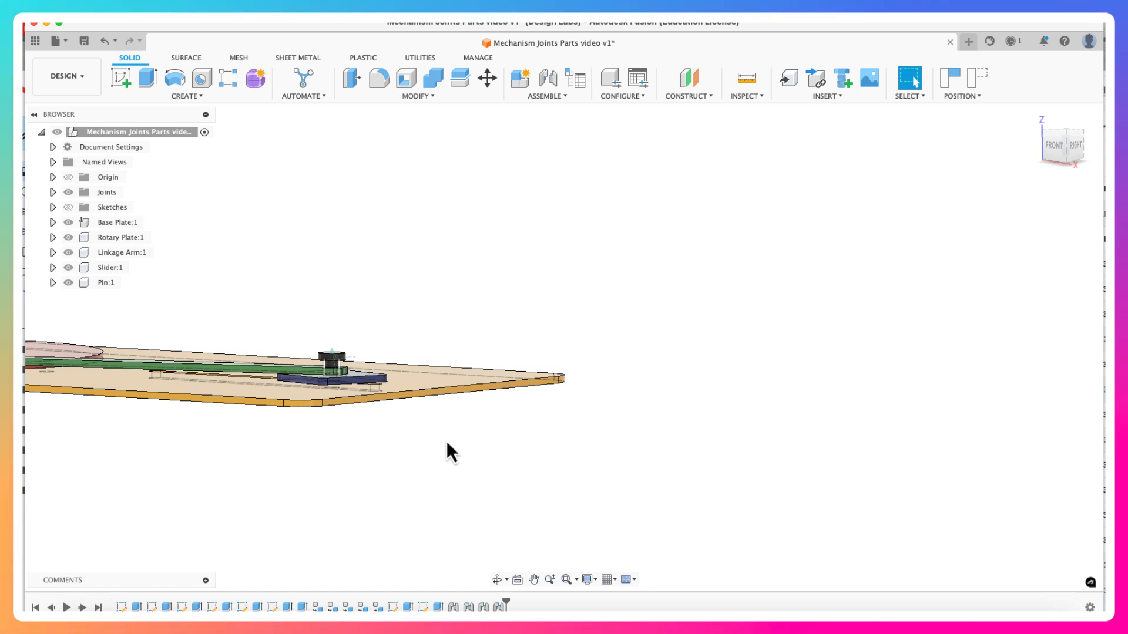
shift+middle_drag(447, 442, 449, 468)
middle_drag(335, 442, 864, 437)
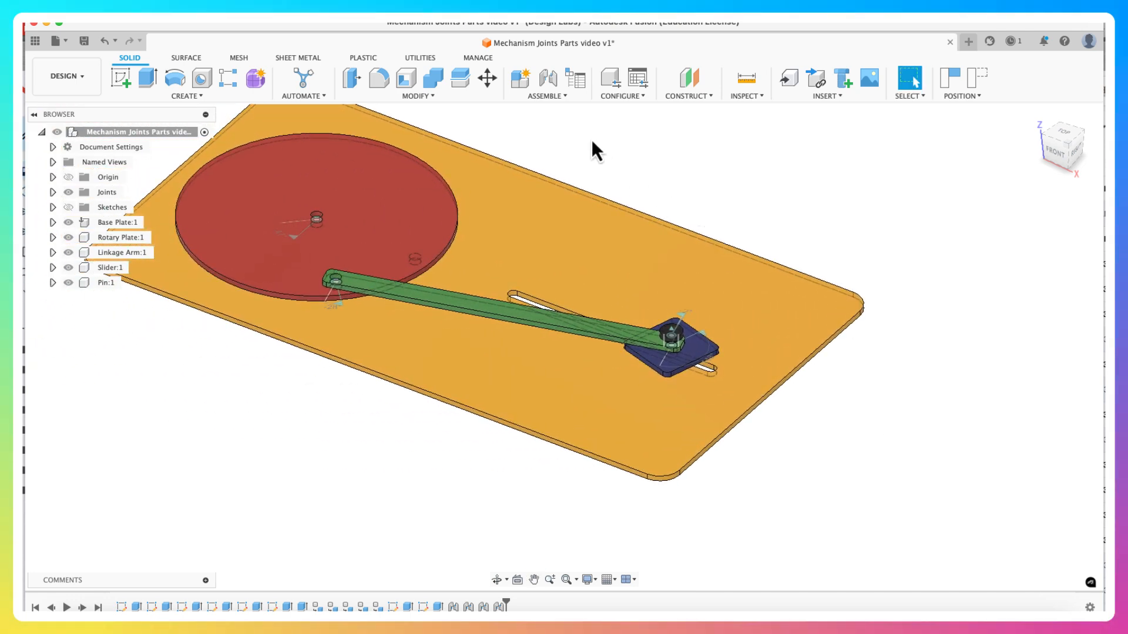
- Start a joint with Pin-Slot motion and set its first snap point at the centre of the pin's bottom face
click(551, 83)
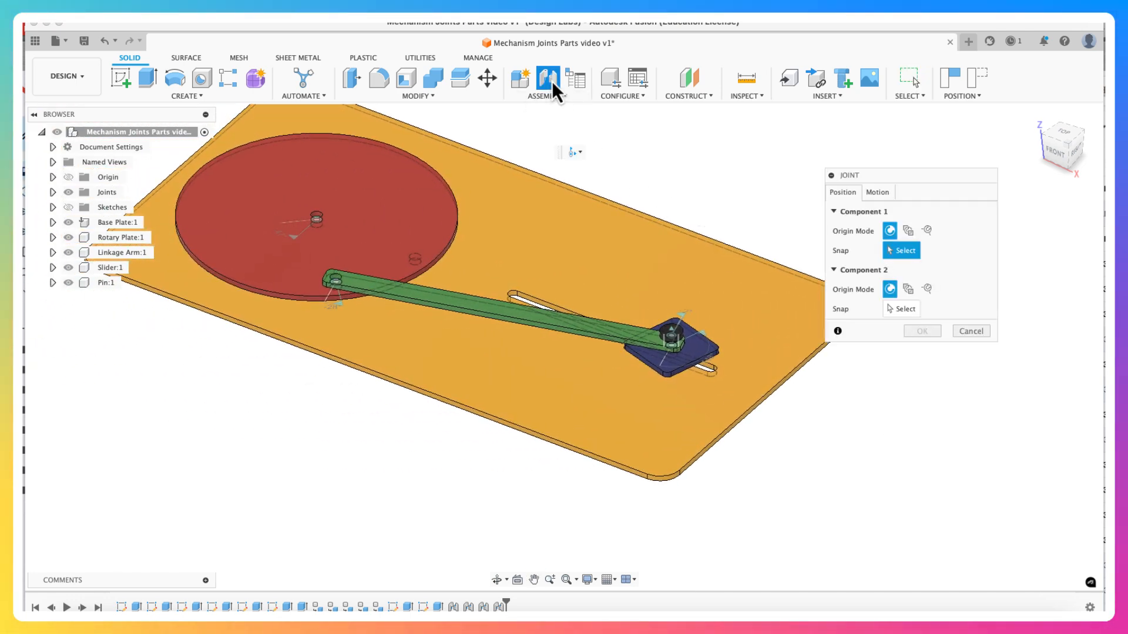
click(884, 193)
click(946, 218)
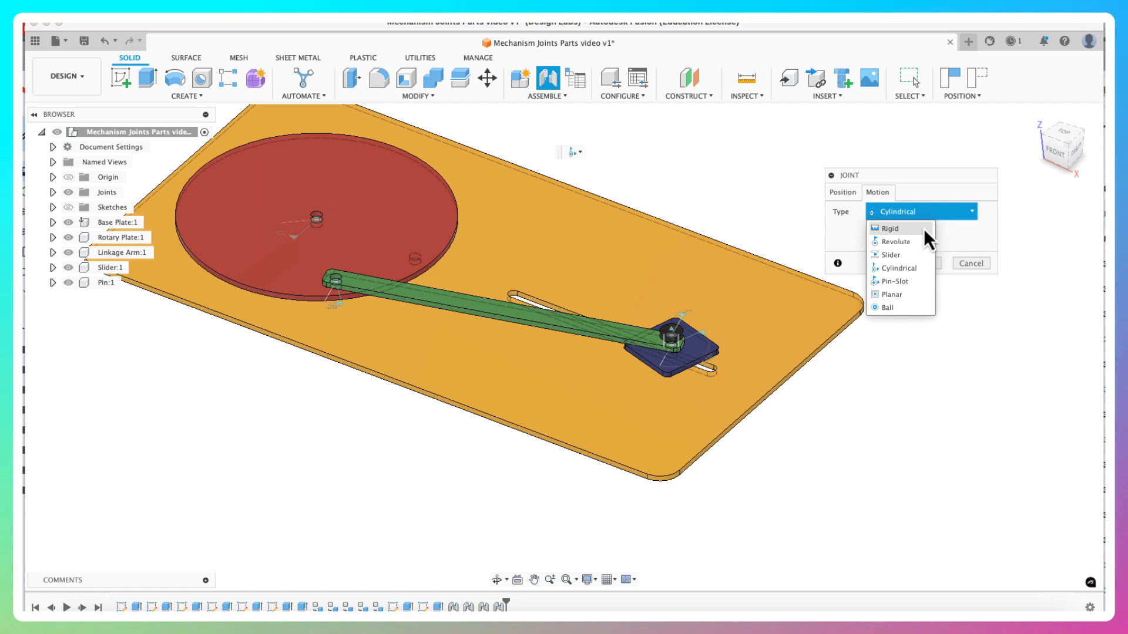
click(898, 287)
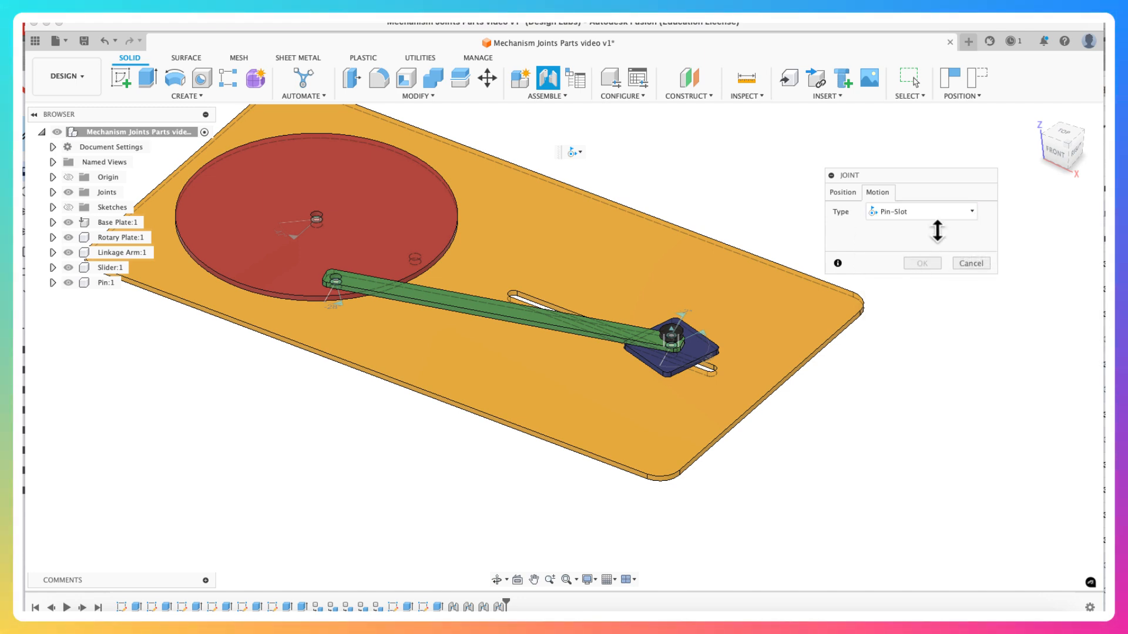
click(843, 193)
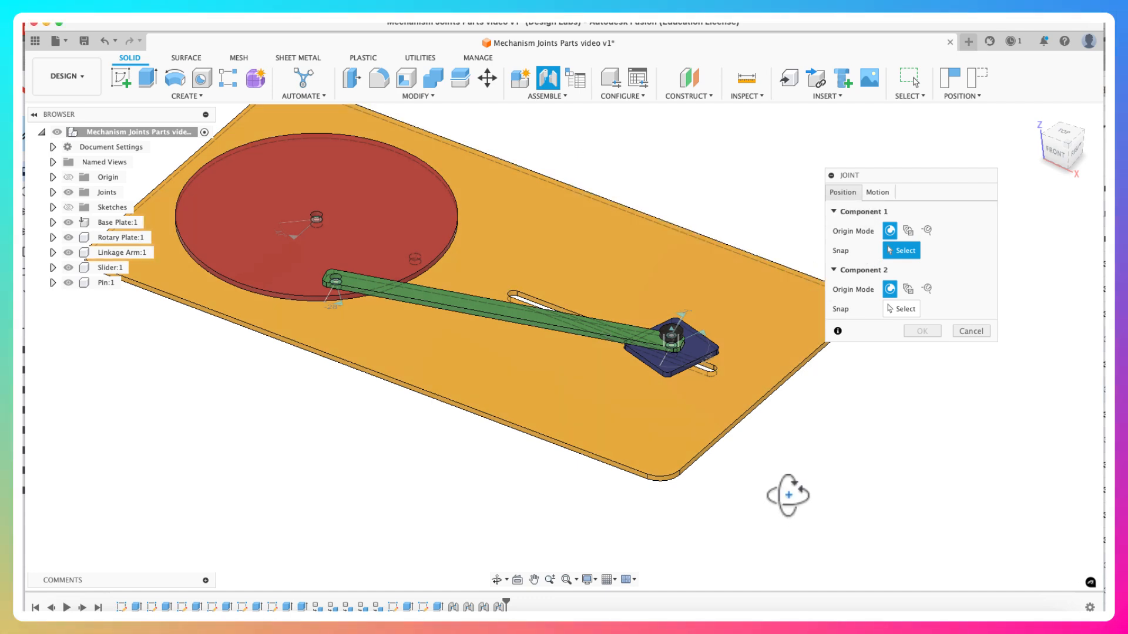
shift+middle_drag(788, 495, 768, 408)
scroll(680, 202, up, 5)
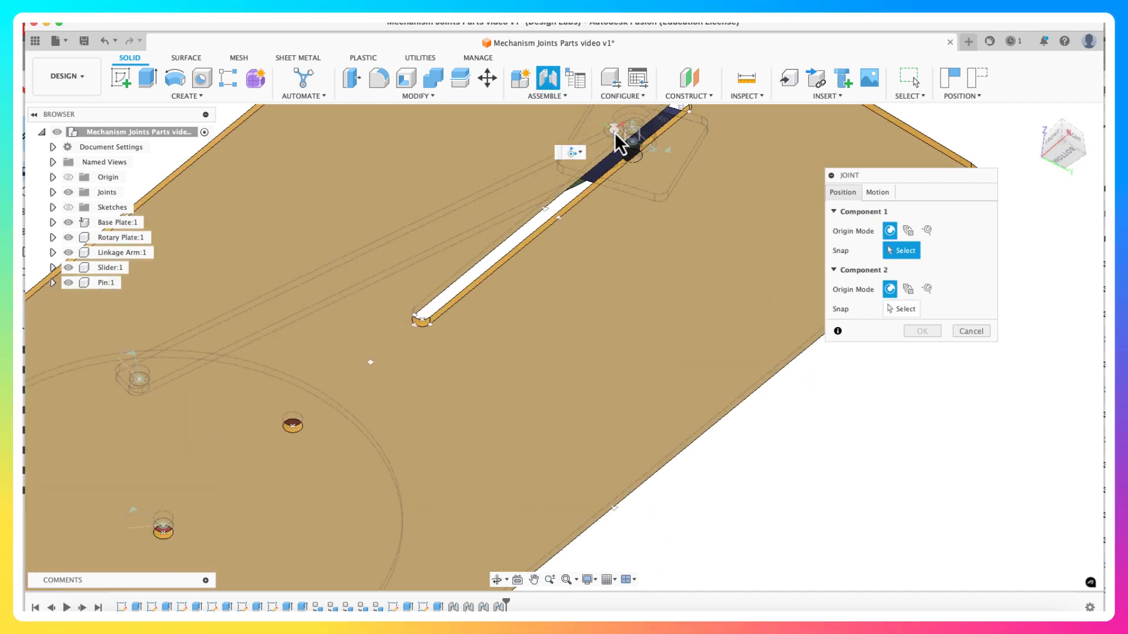
scroll(622, 153, up, 6)
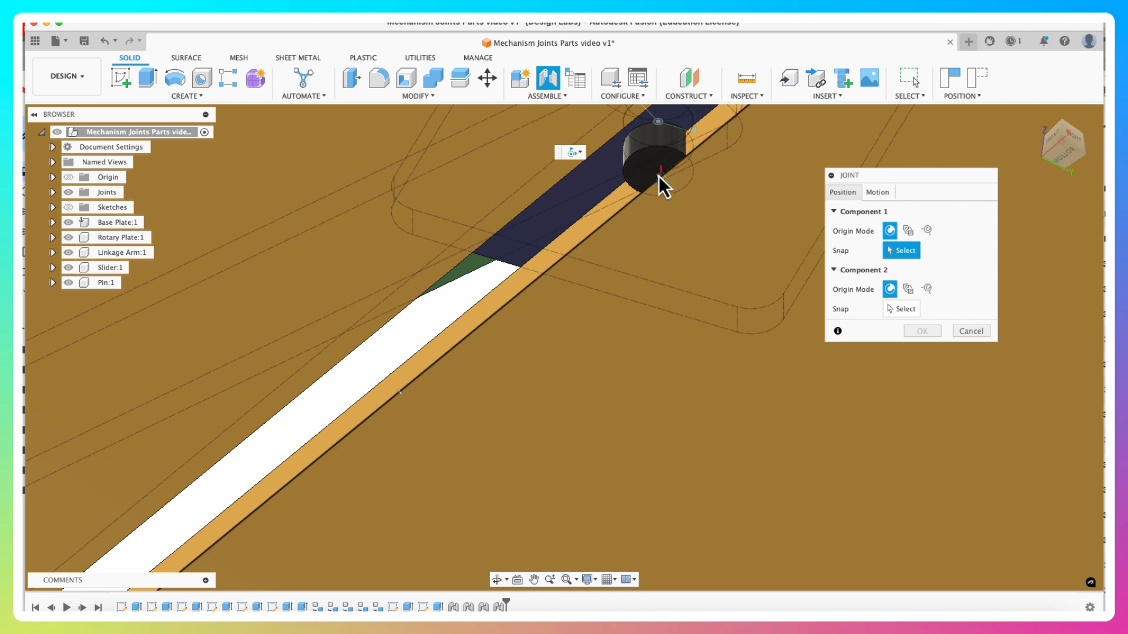
click(657, 174)
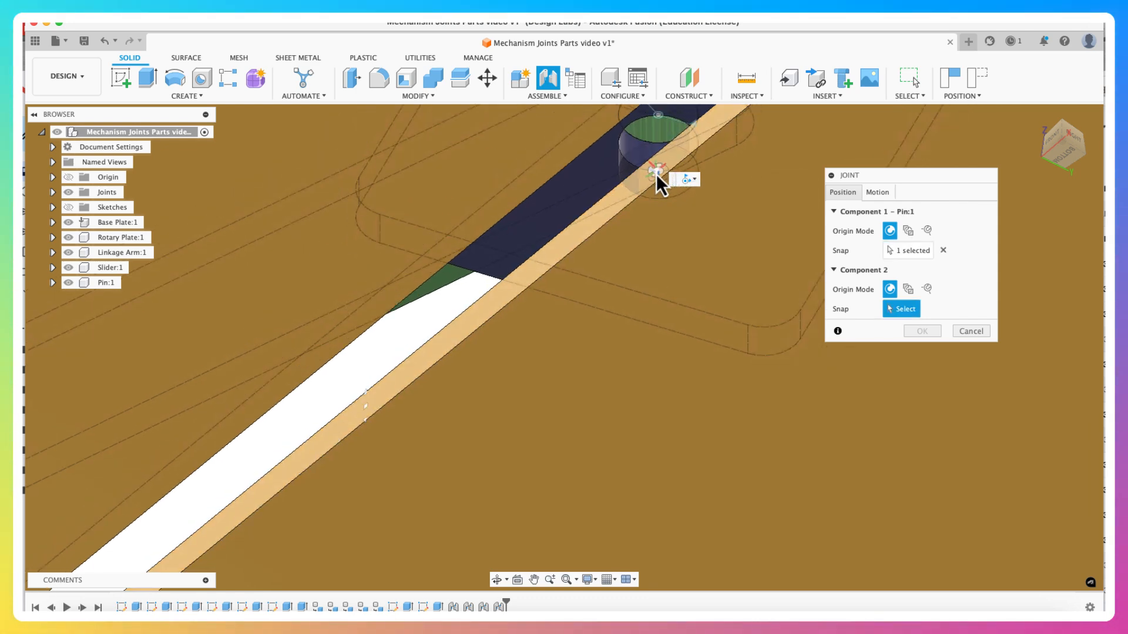
- Snap the joint to the underside centre of the slot end farthest from the rotary plate, flip the pin upright, and create the pin-slot joint
scroll(656, 174, down, 8)
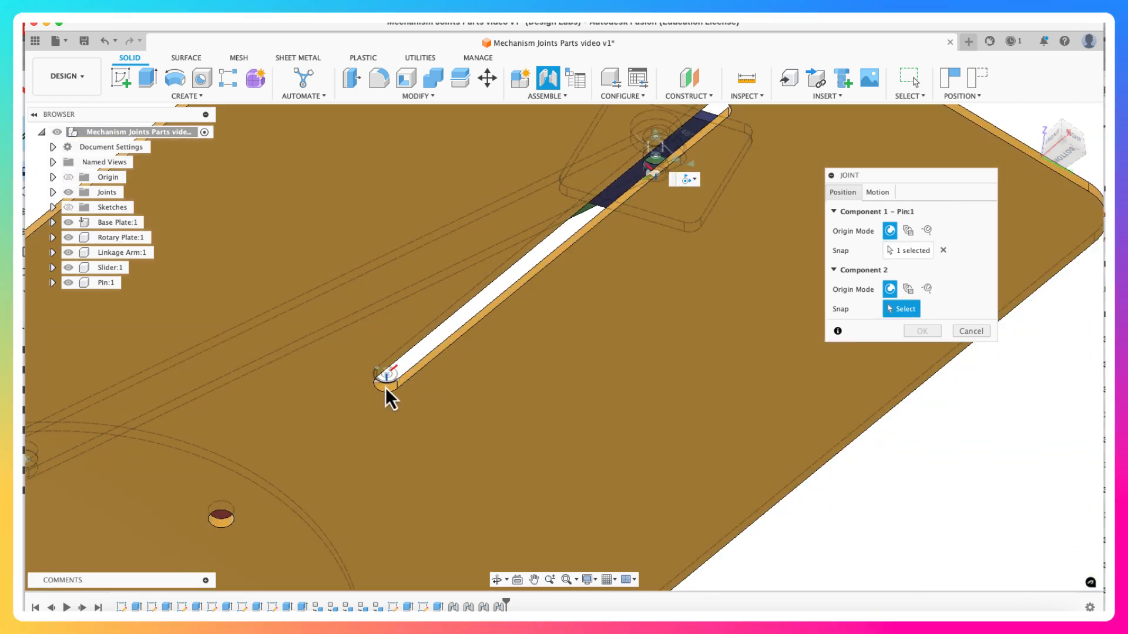
middle_drag(719, 191, 680, 252)
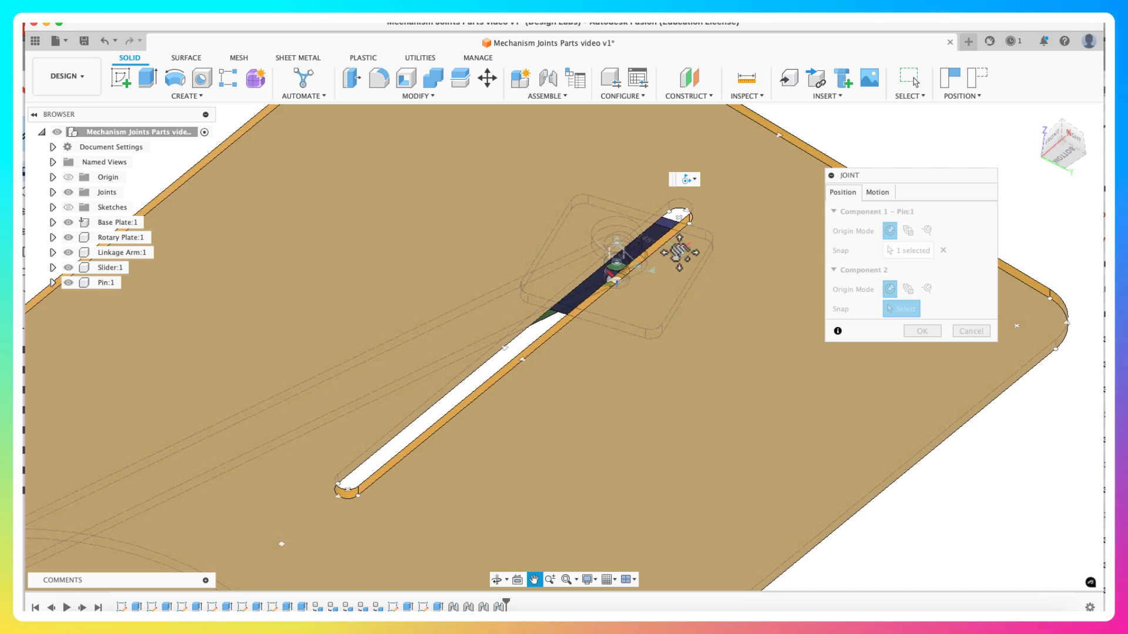
scroll(689, 213, up, 5)
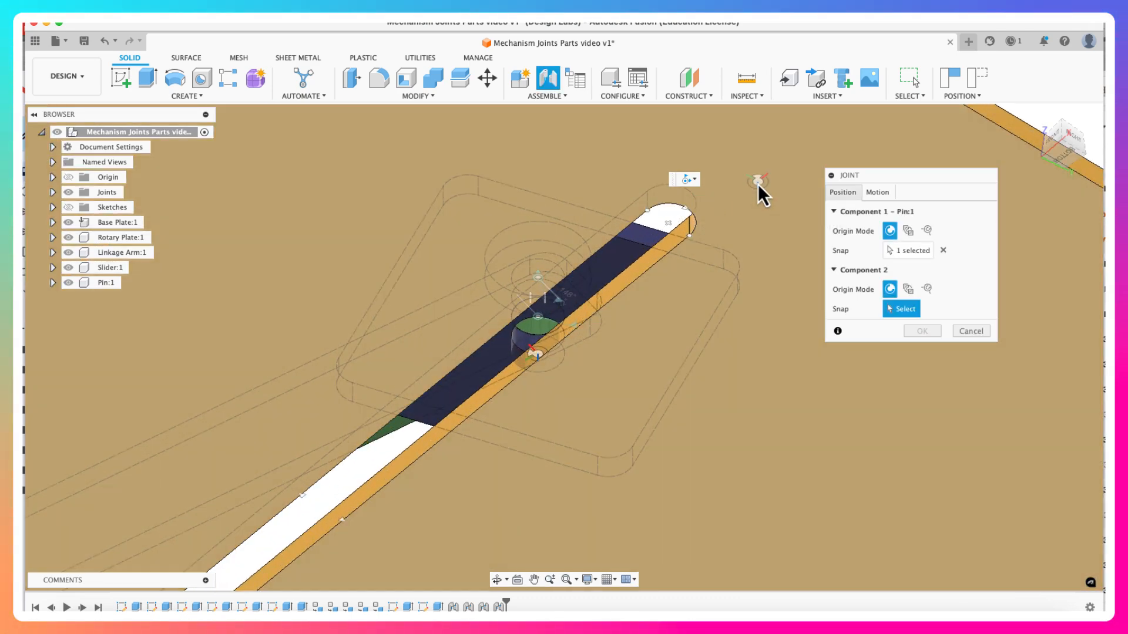
click(670, 225)
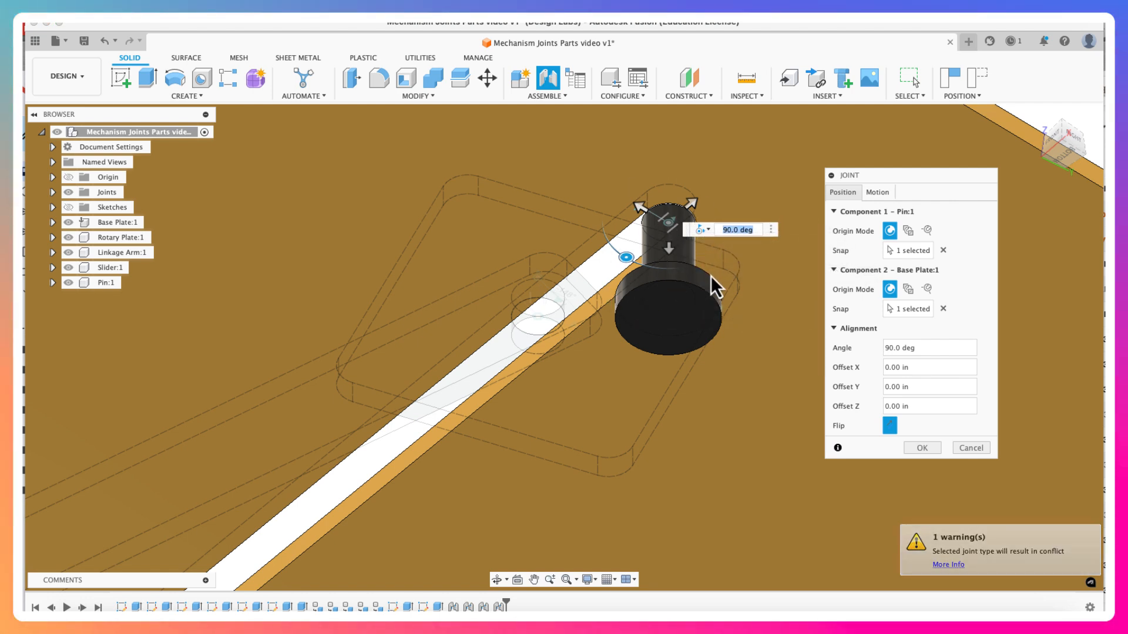
click(889, 425)
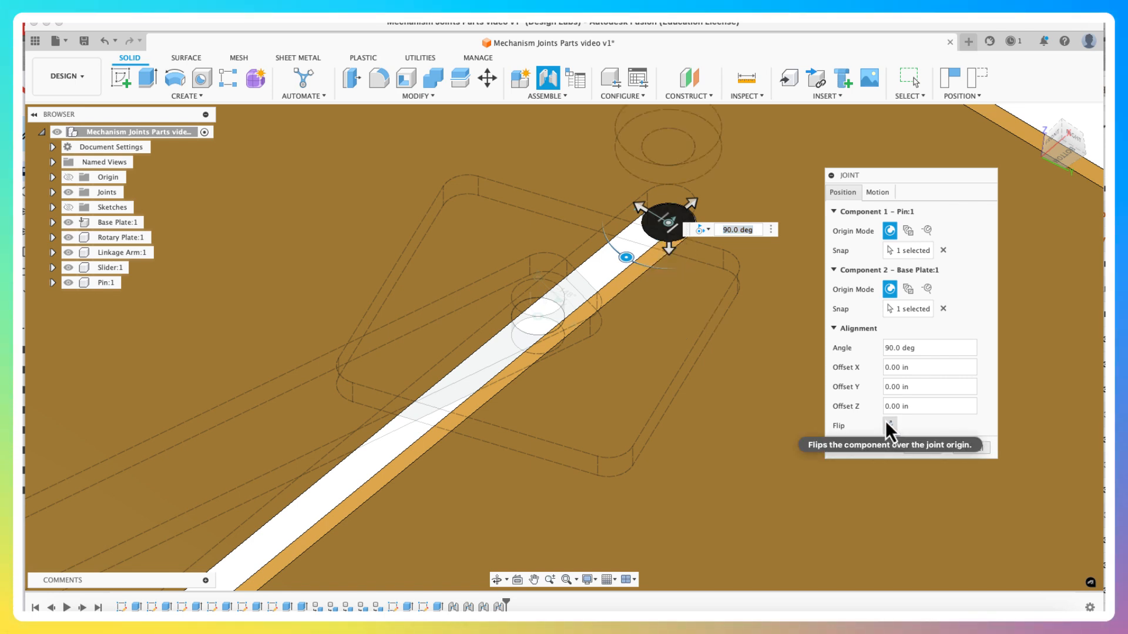
click(922, 448)
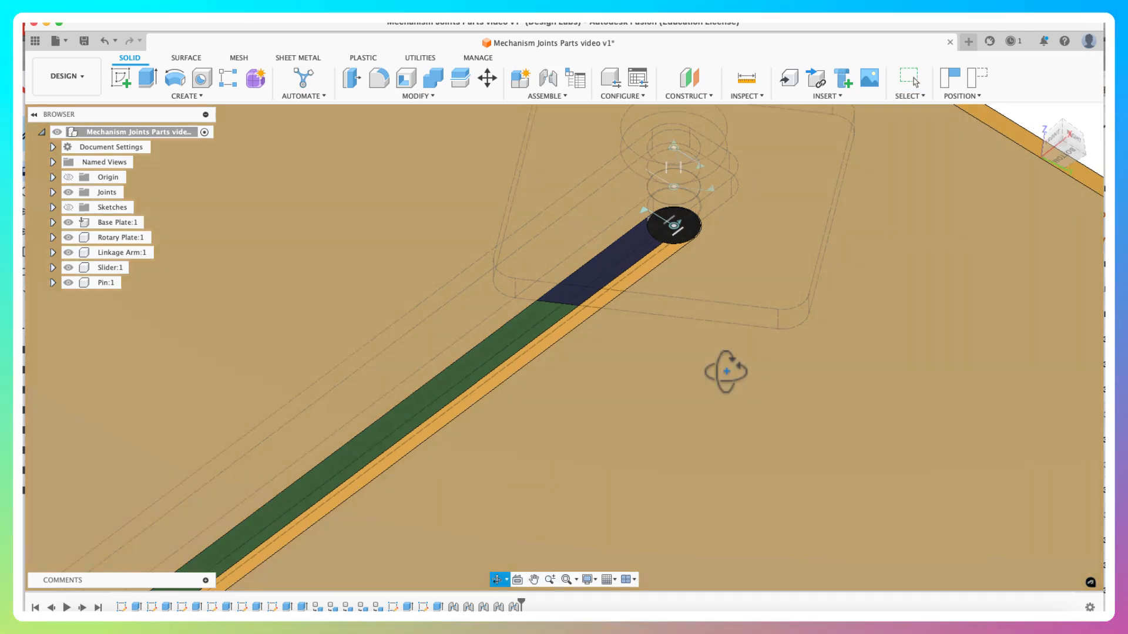
- Move the pin along the base plate's slot and examine from the side how the pin, arm and slider sit
shift+middle_drag(726, 371, 643, 287)
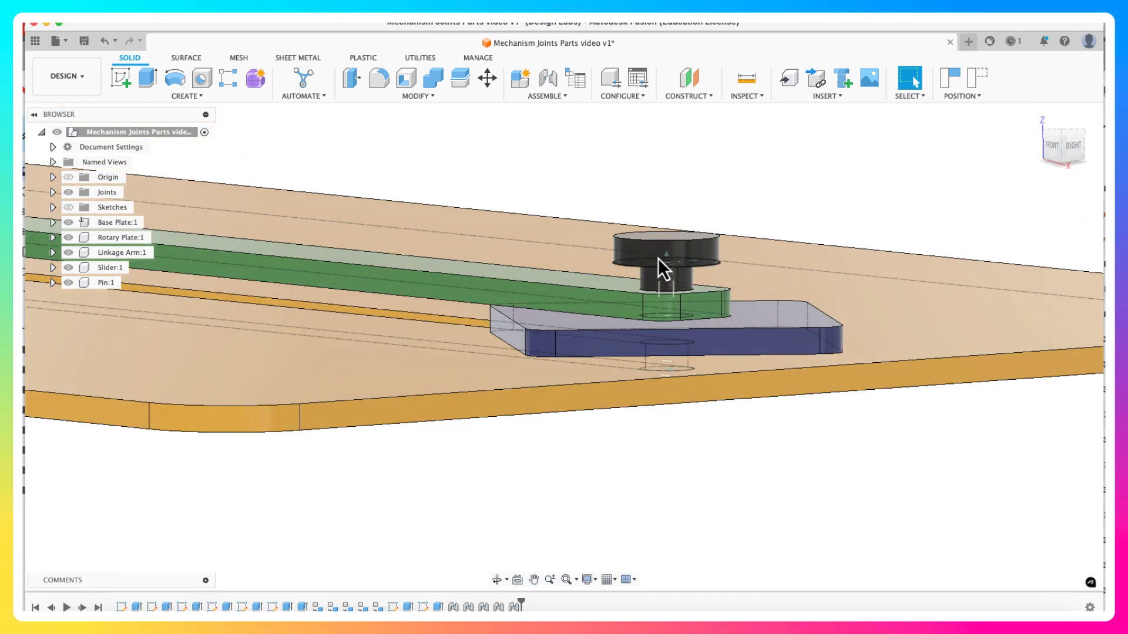
mouse_move(657, 262)
mouse_down()
mouse_move(658, 245)
mouse_move(644, 297)
mouse_move(655, 298)
mouse_move(621, 287)
mouse_move(642, 277)
mouse_up()
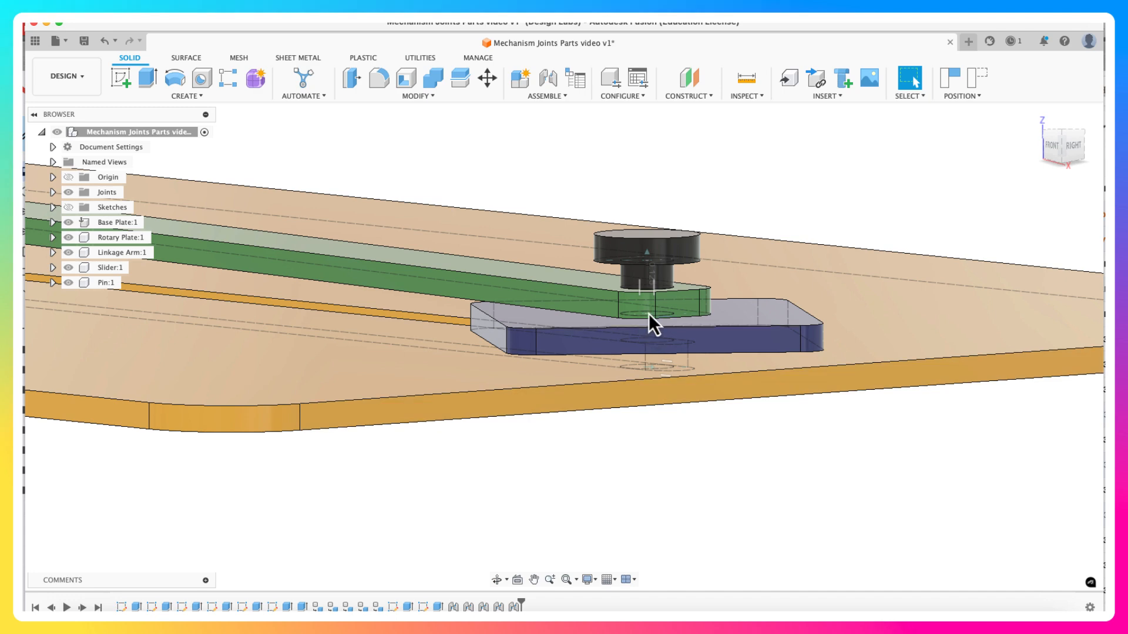
scroll(654, 439, up, 3)
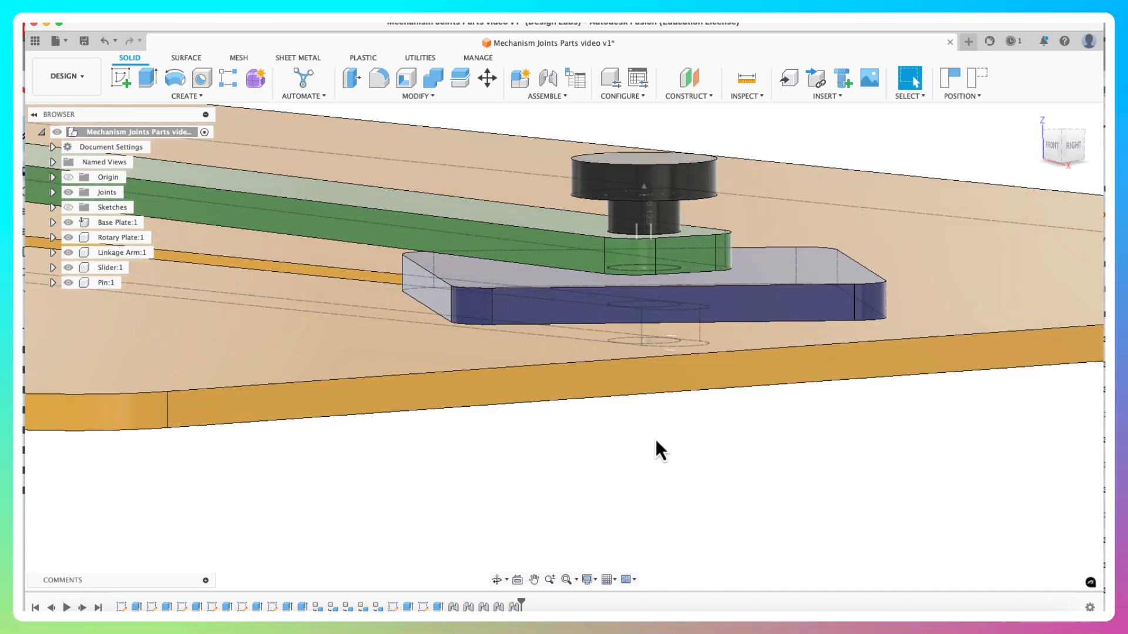
scroll(655, 439, down, 6)
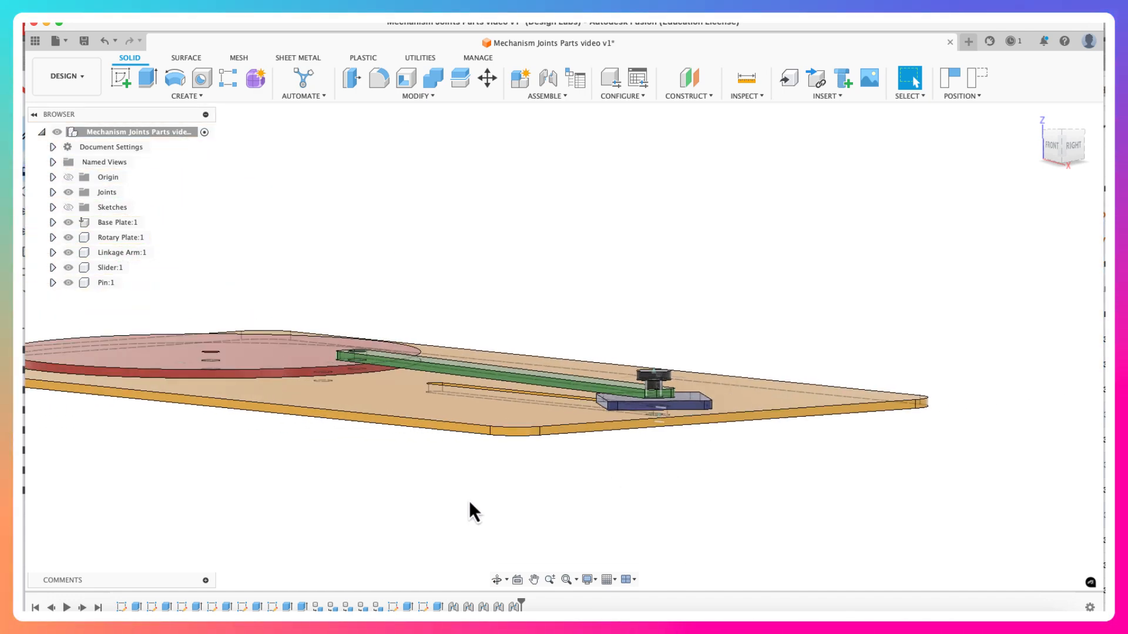
- Turn the rotary plate to test how the linkage arm drives the slider and pin along the slot
shift+middle_drag(421, 504, 417, 530)
scroll(389, 510, down, 3)
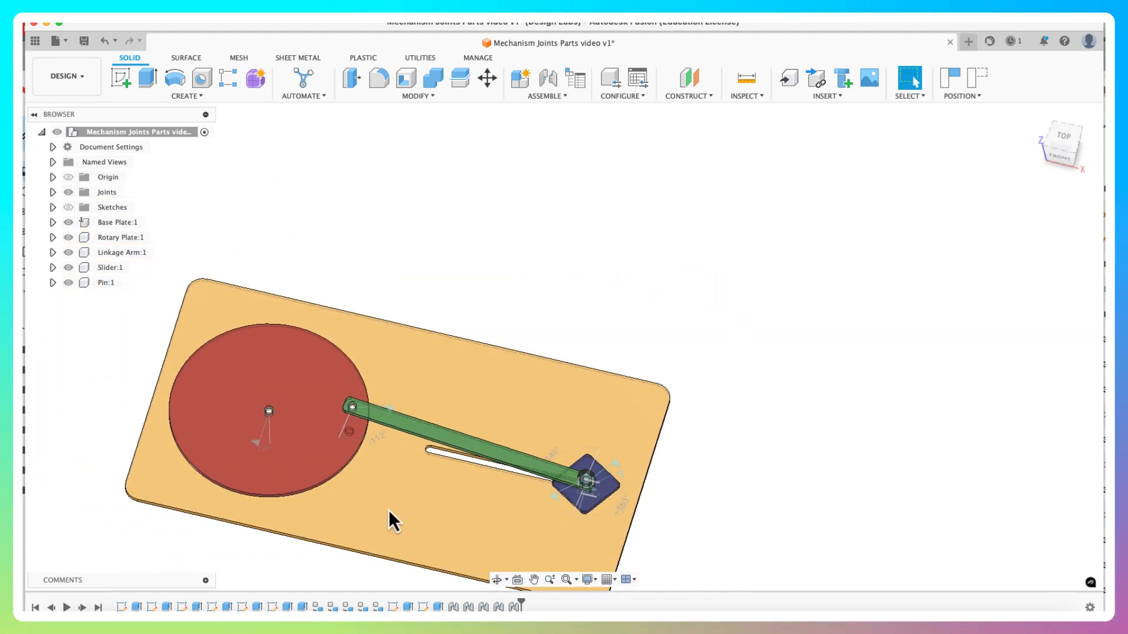
middle_drag(420, 332, 558, 154)
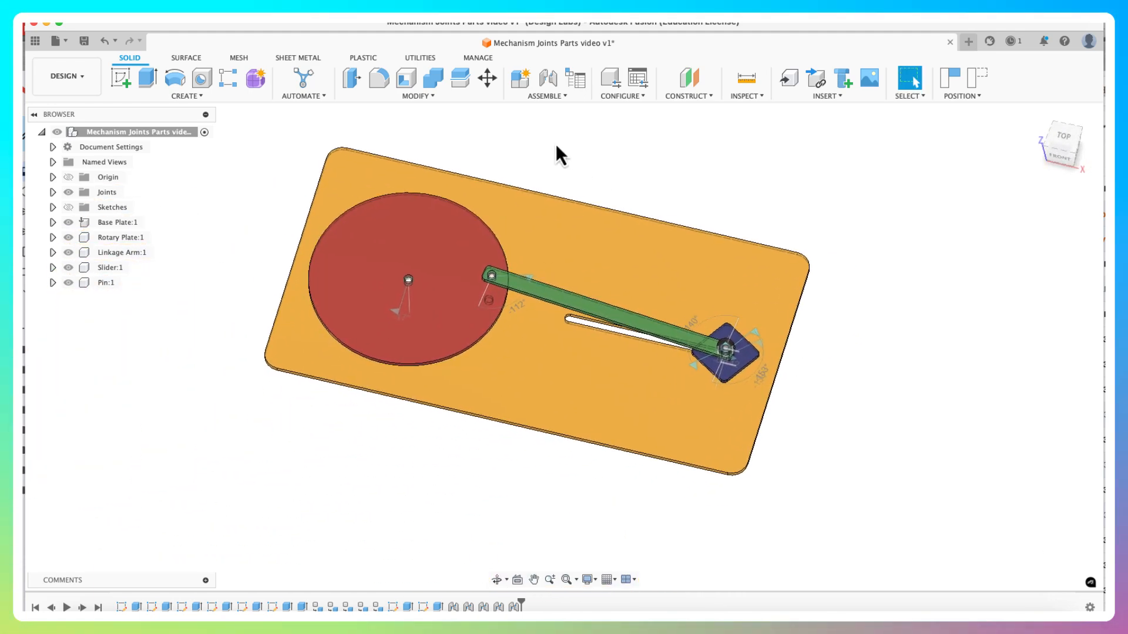
drag(468, 263, 425, 345)
drag(466, 320, 386, 262)
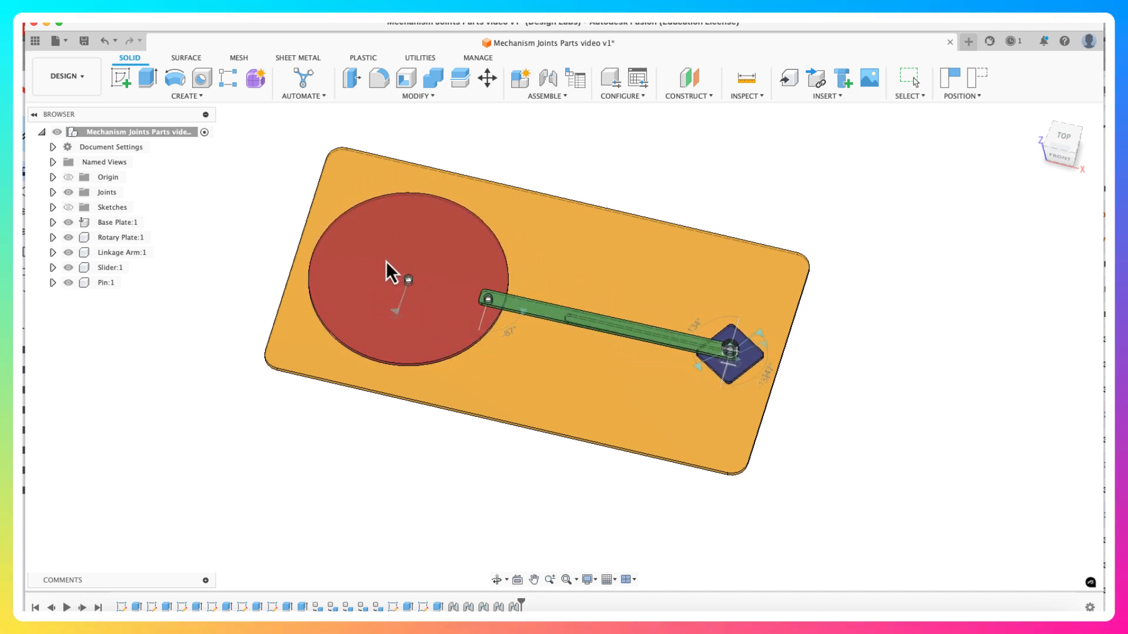
- Examine from below how the pin fits in the rounded end of the base plate's slot
shift+middle_drag(478, 460, 494, 302)
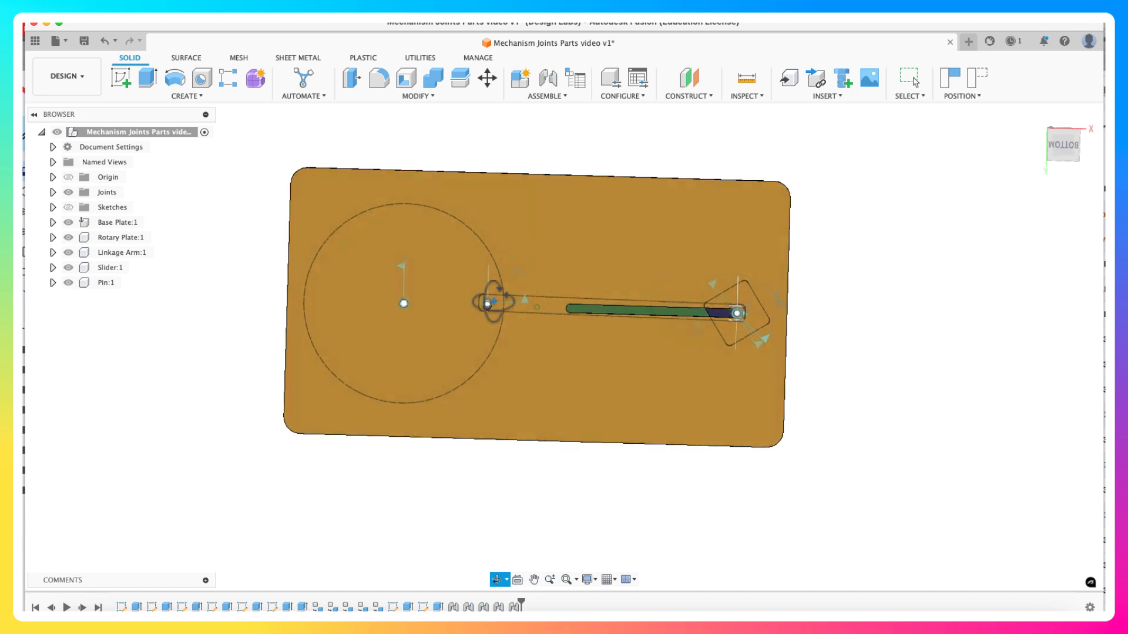
scroll(741, 318, down, 2)
scroll(749, 322, up, 5)
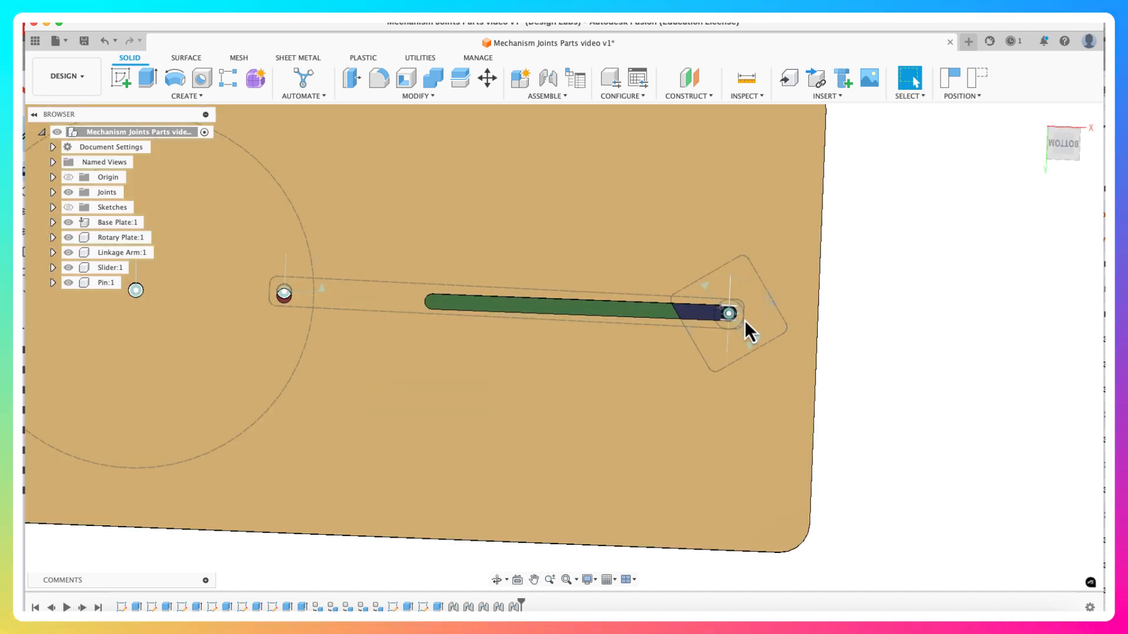
scroll(743, 322, up, 6)
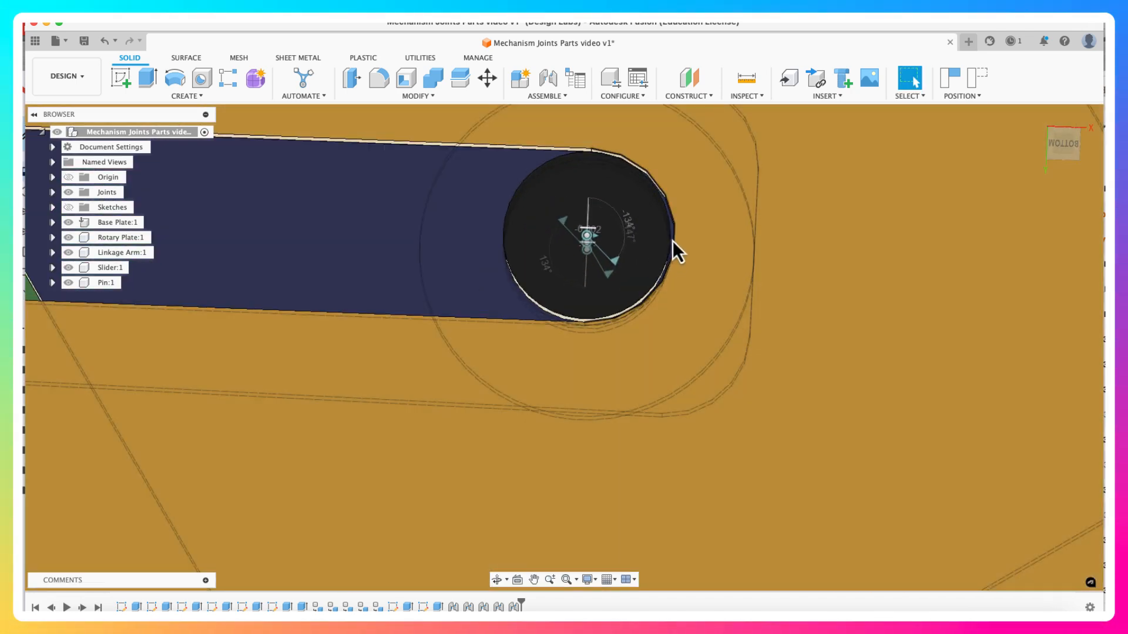
scroll(672, 241, up, 3)
scroll(672, 281, down, 2)
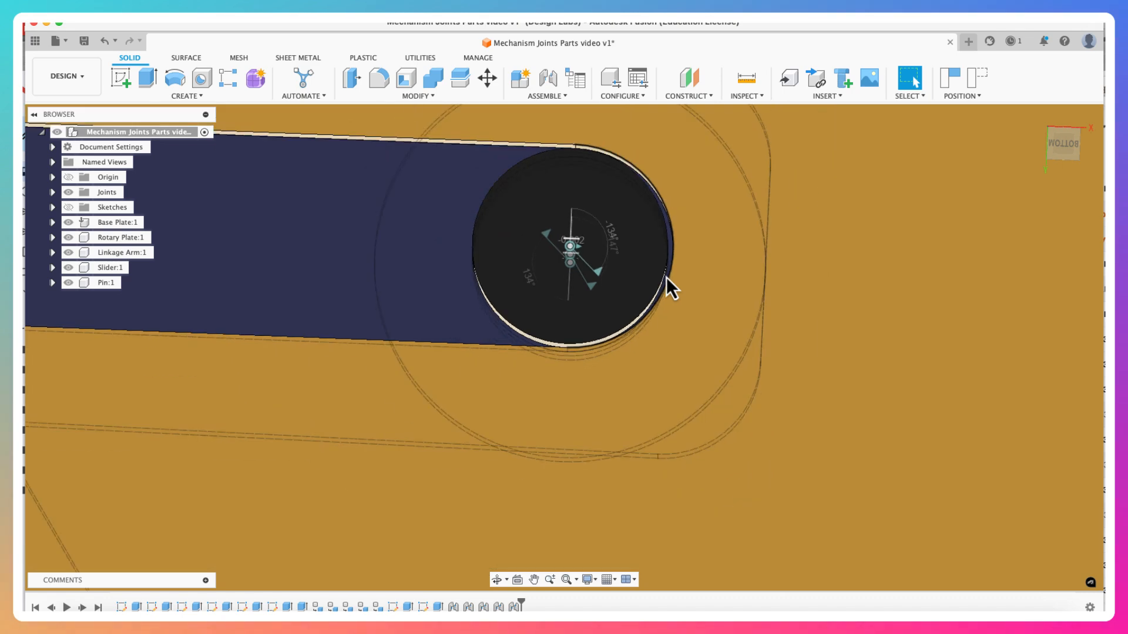
scroll(666, 277, down, 6)
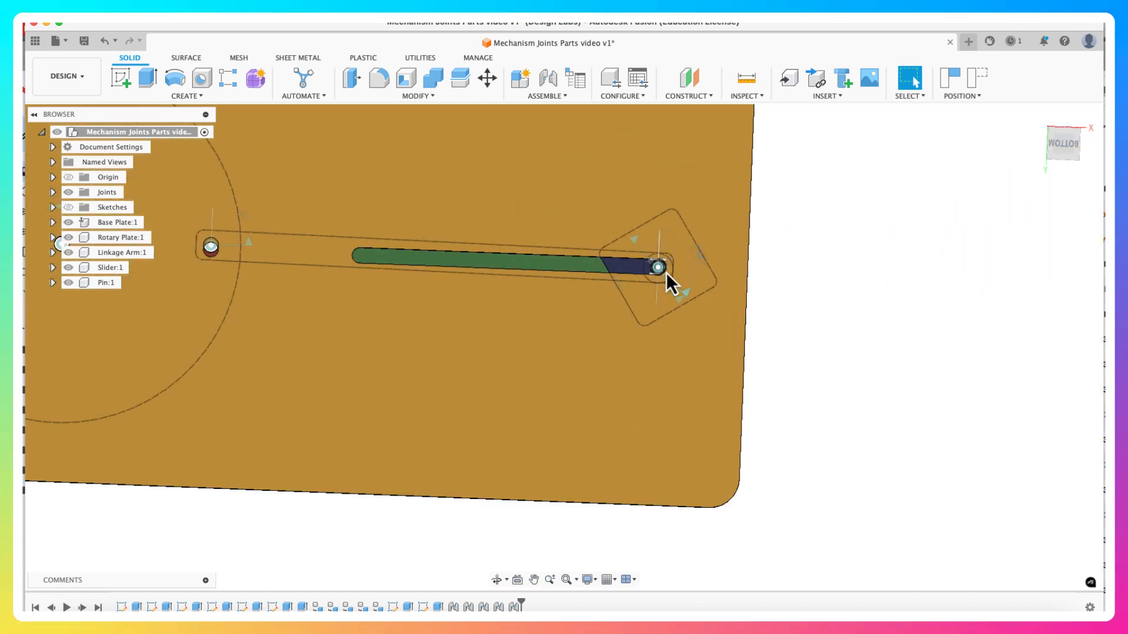
scroll(666, 272, down, 5)
- Rotate the rotary plate through its range from above to test the full mechanism and the slider's travel
shift+middle_drag(470, 393, 444, 564)
drag(337, 256, 234, 210)
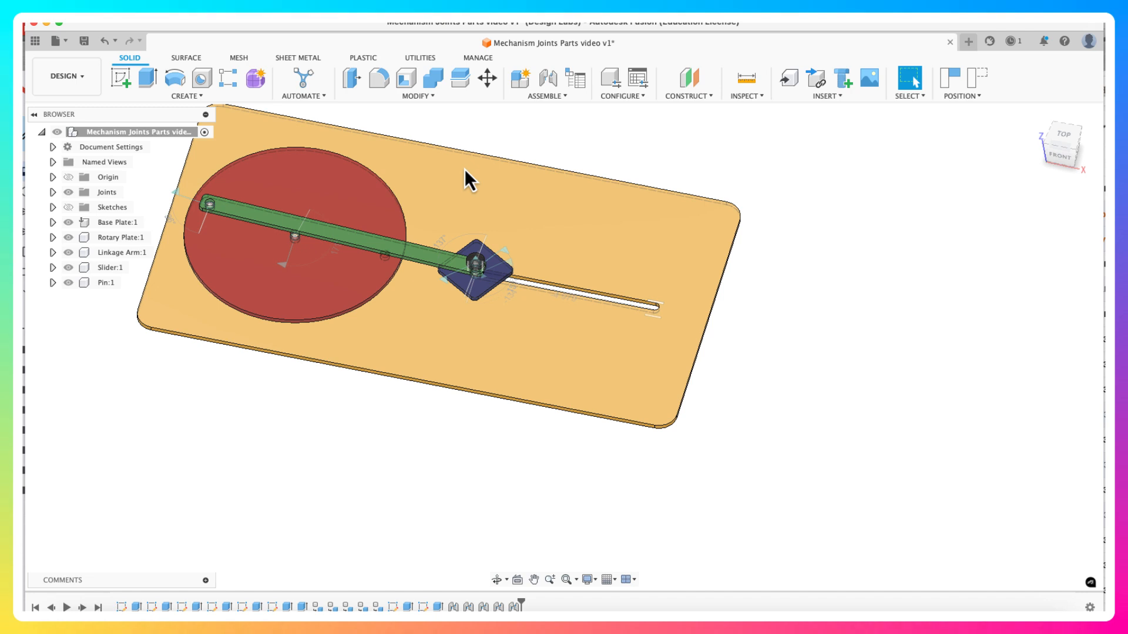
scroll(623, 156, up, 1)
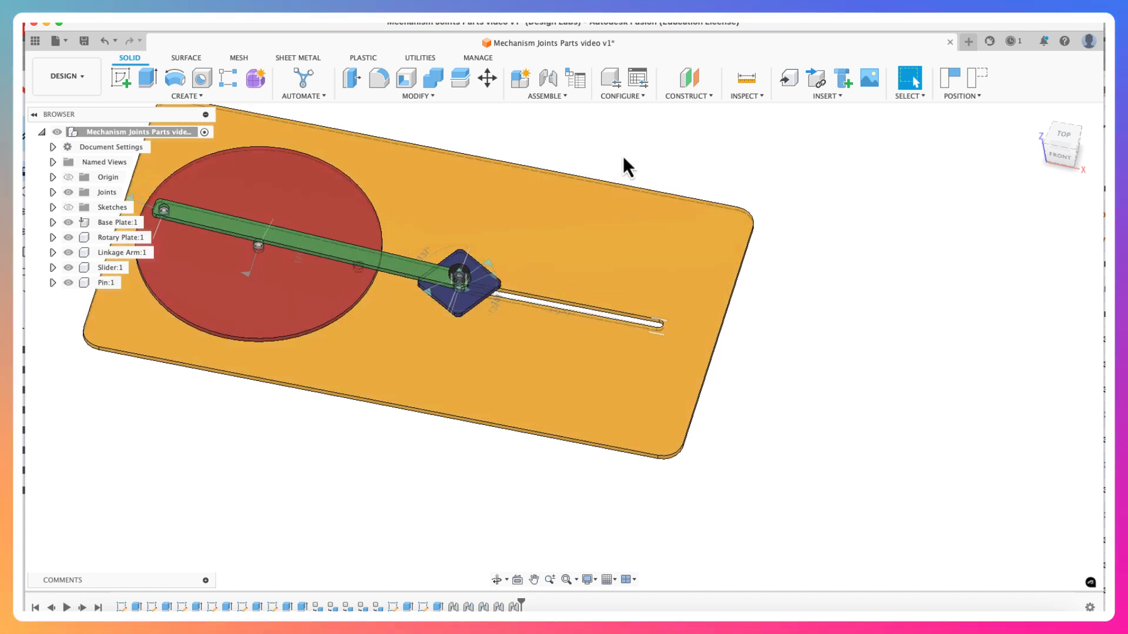
scroll(623, 156, down, 2)
middle_drag(622, 156, 702, 231)
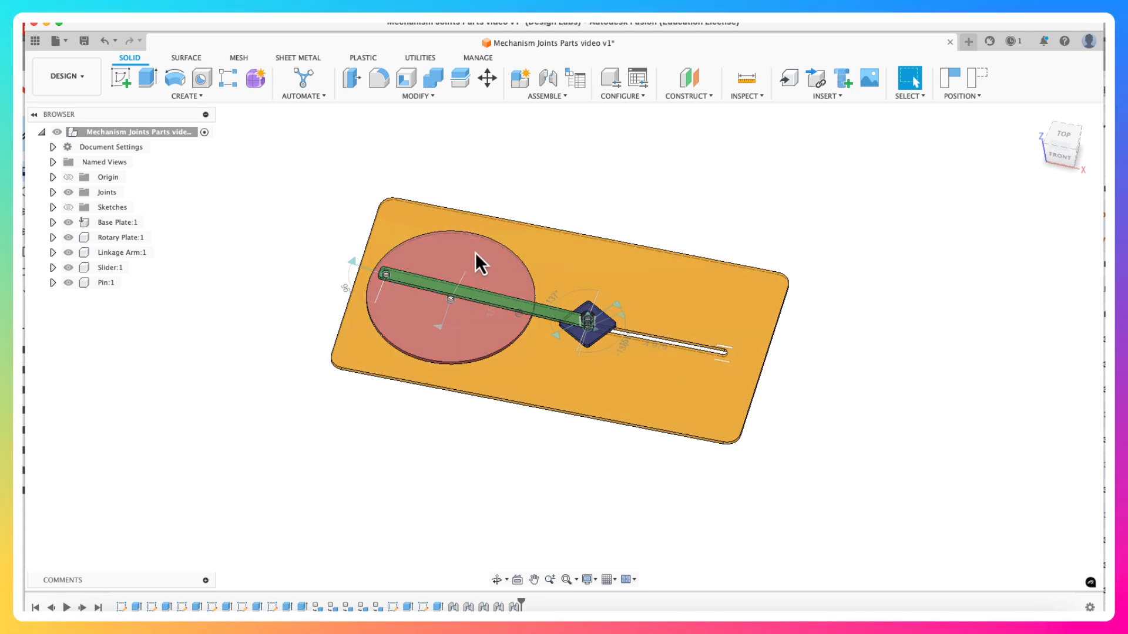
drag(474, 253, 565, 320)
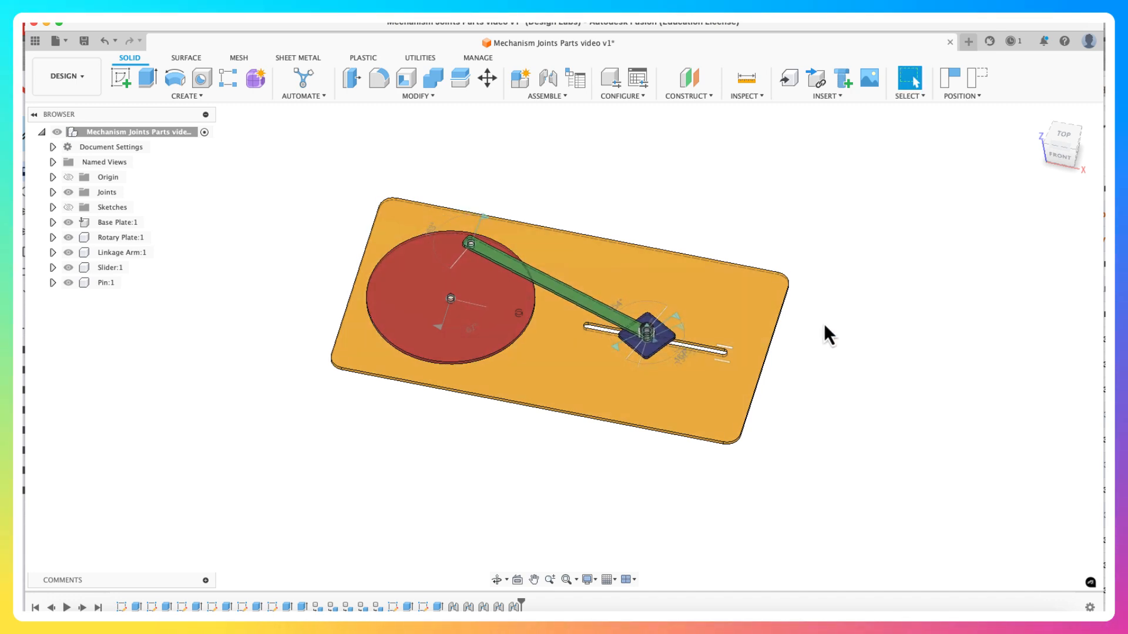